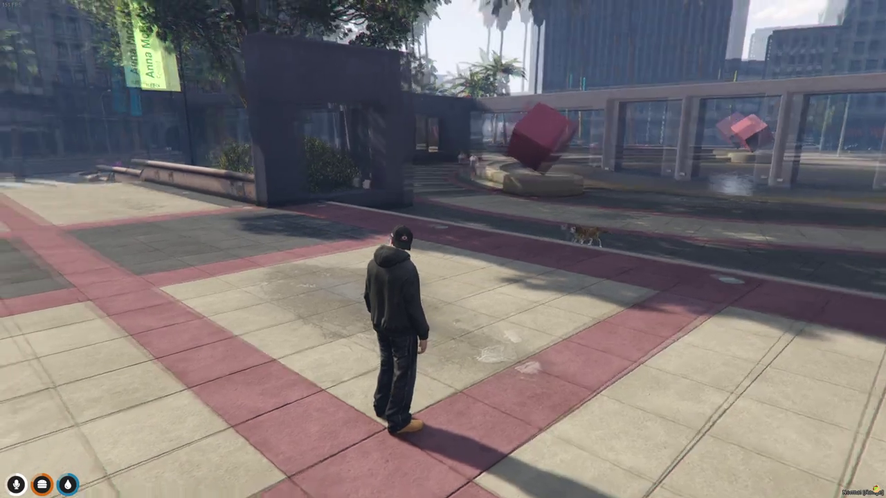
key(w)
key(shift)
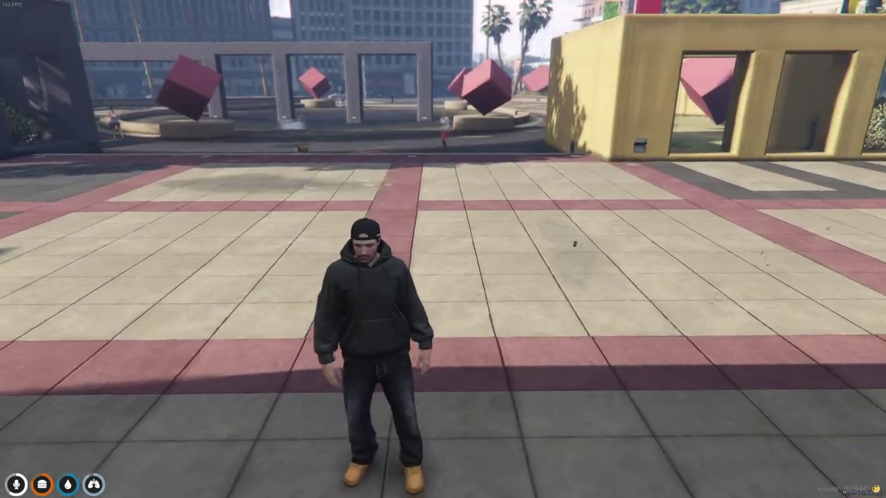
key(w)
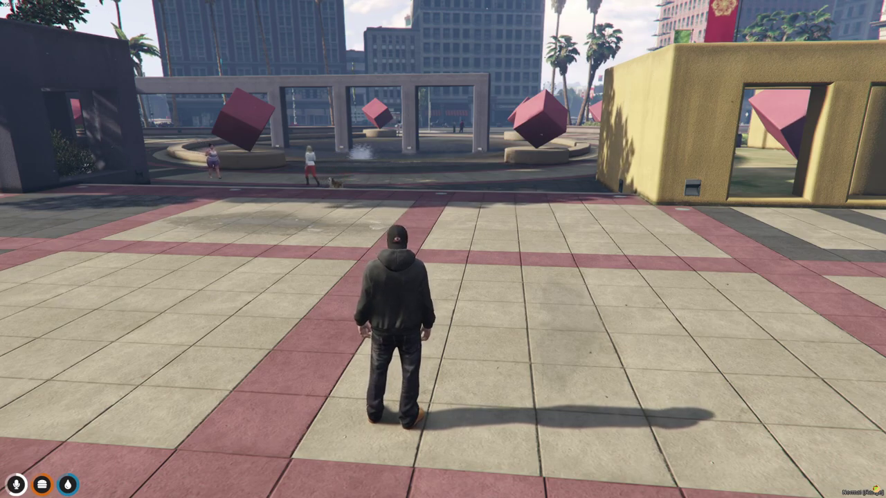
Step: Run /tx in the chat and look through txAdmin's Main, Players and txAdmin pages before leaving it
key(t)
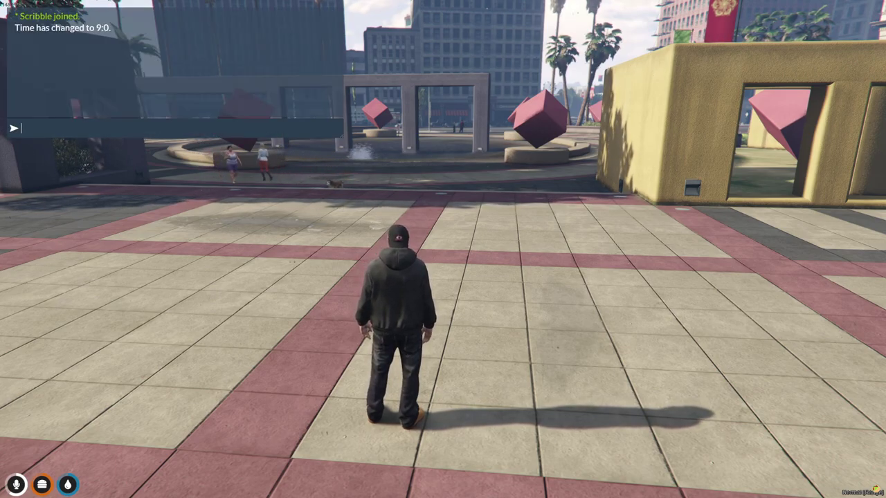
text(/tx)
key(Return)
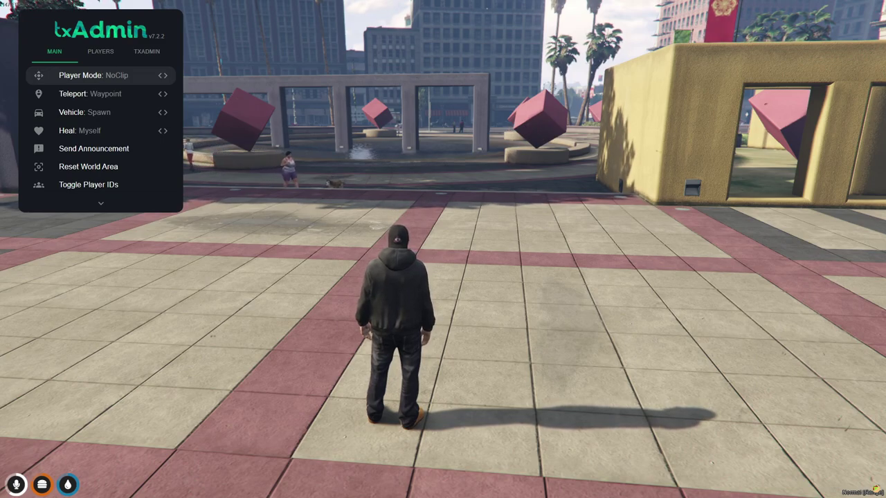
key(e)
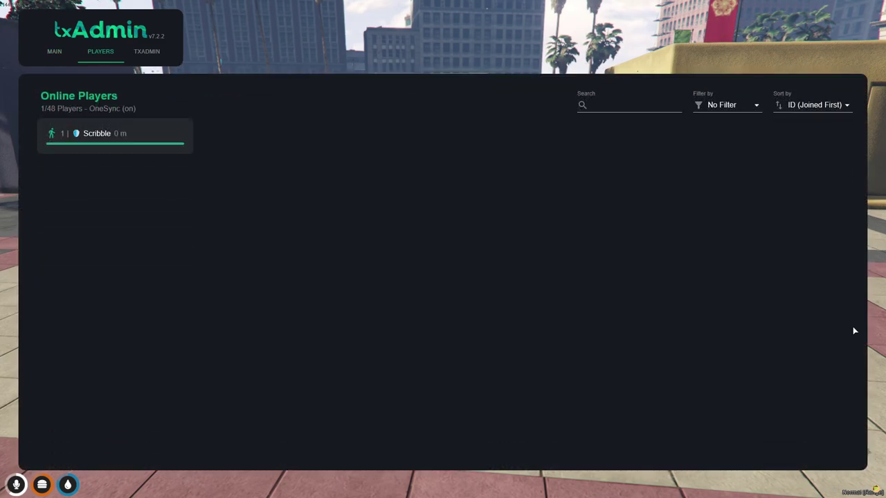
key(e)
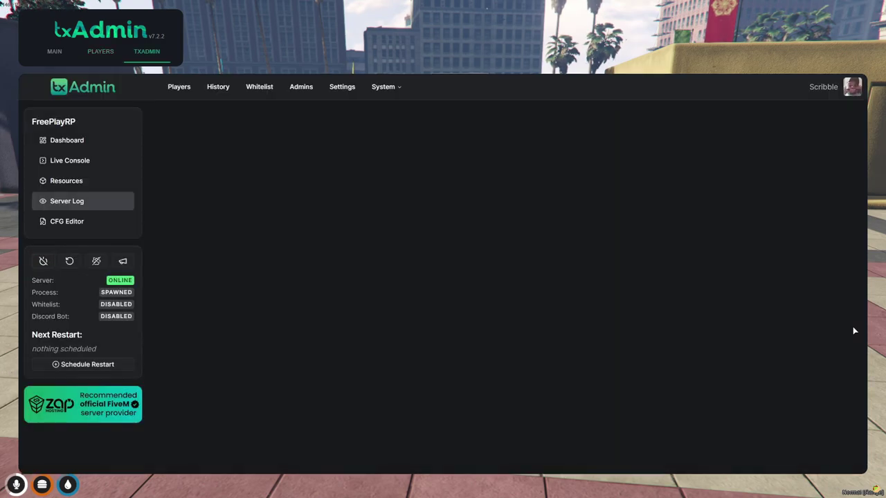
key(e)
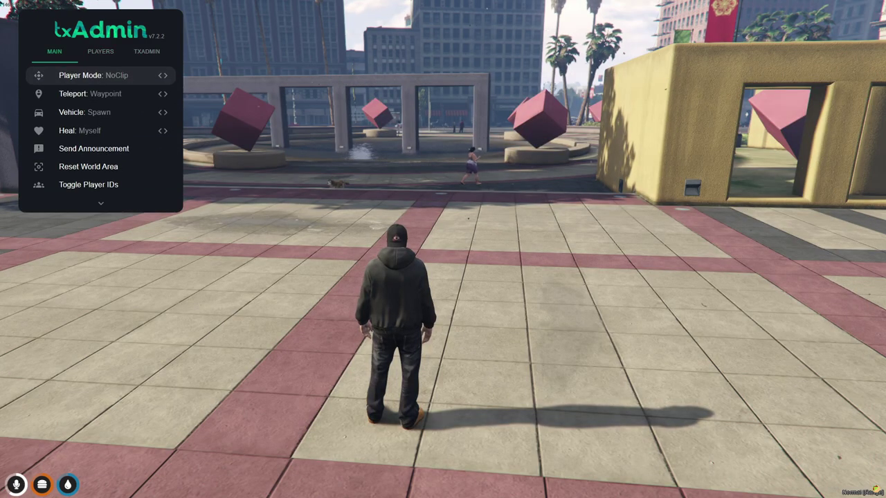
key(Escape)
key(Escape)
Step: Run /admin in the chat to bring up the QBCore admin menu and view the online players under Player Management
text(t/admi)
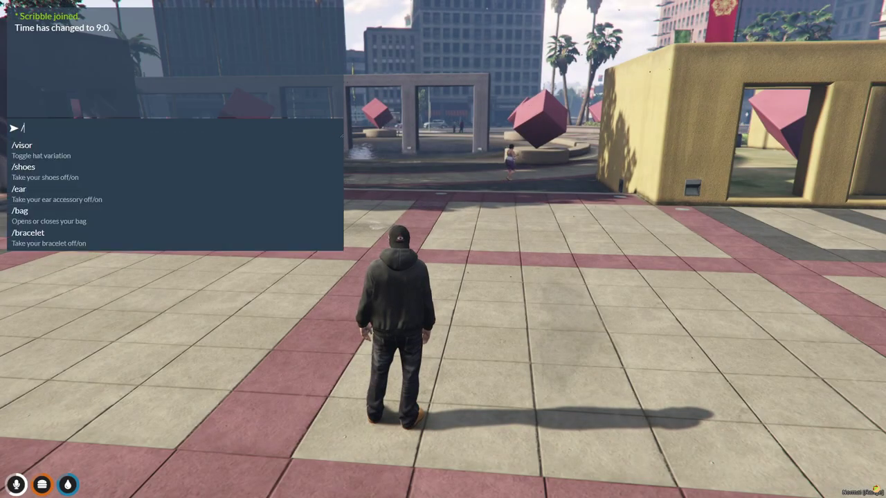
text(n)
key(Return)
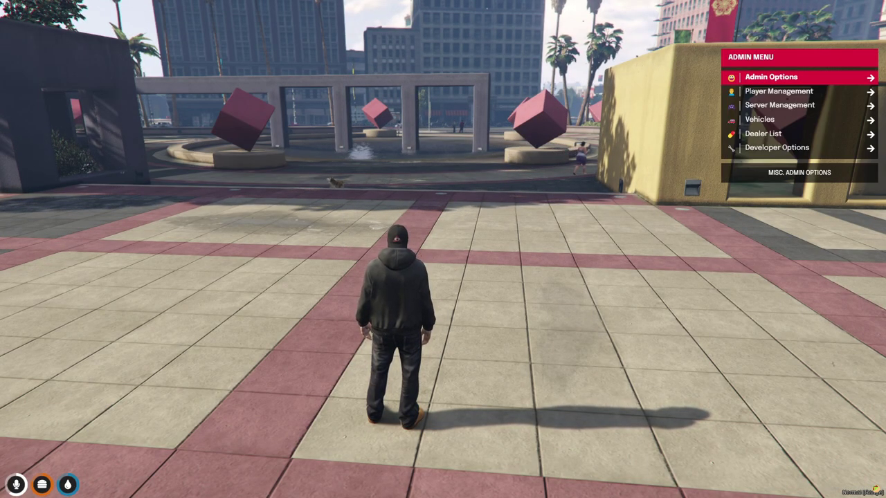
key(Down)
key(Return)
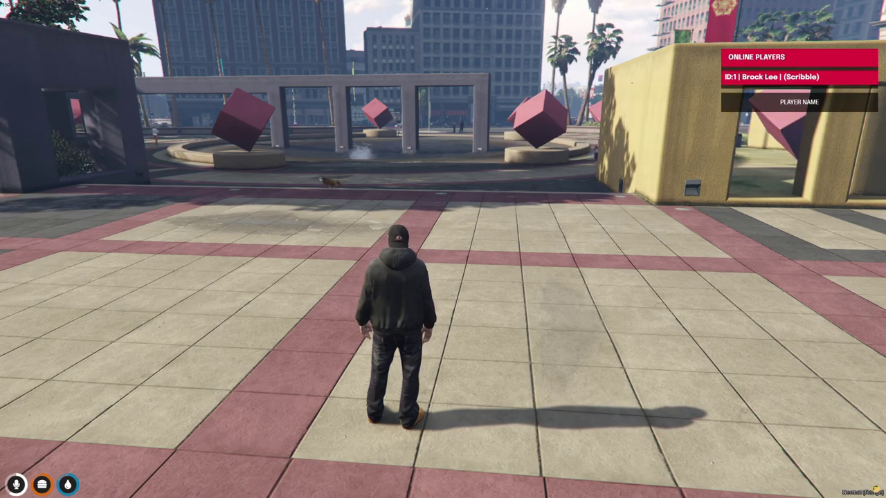
key(BackSpace)
Step: Look through the entries of Admin Options, such as NoClip, Revive, Godmode and Spawn Weapons, without applying any
key(Up)
key(Return)
key(Down)
key(Down)
key(Down)
key(Down)
key(Down)
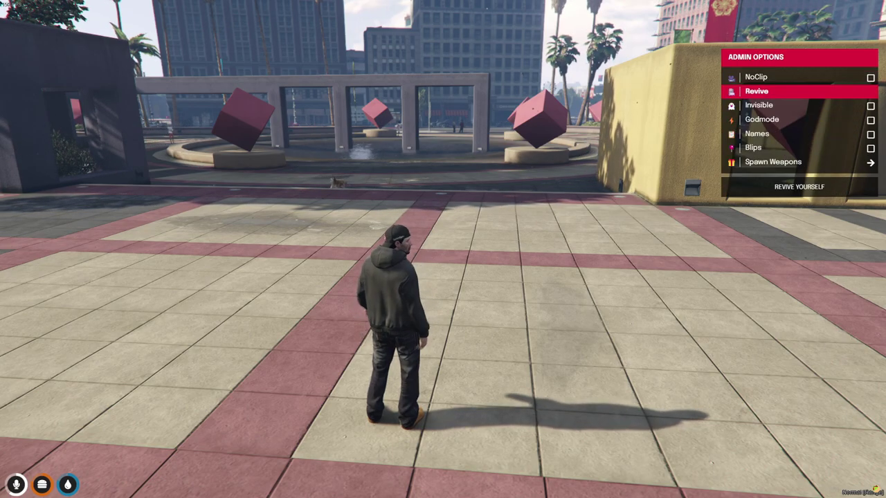
key(BackSpace)
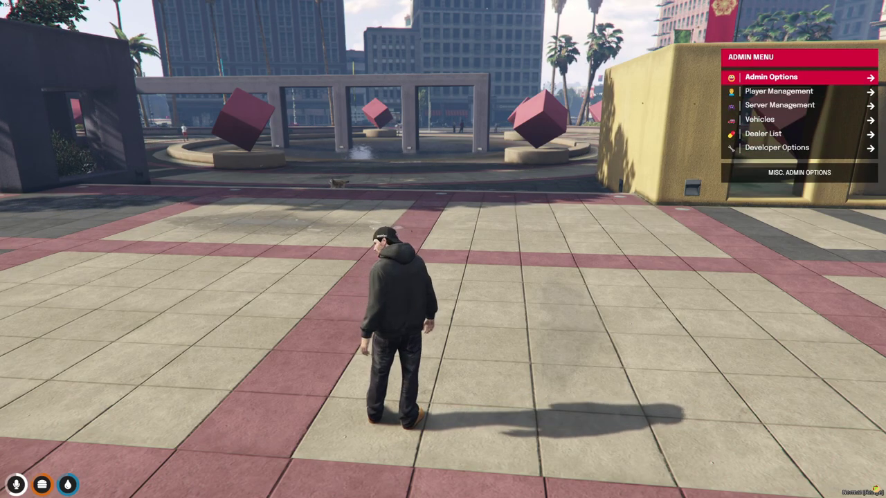
Step: Look over the admin menu's remaining categories down to Developer Options, then leave the menu
key(Down)
key(Down)
key(Down)
key(Down)
key(Down)
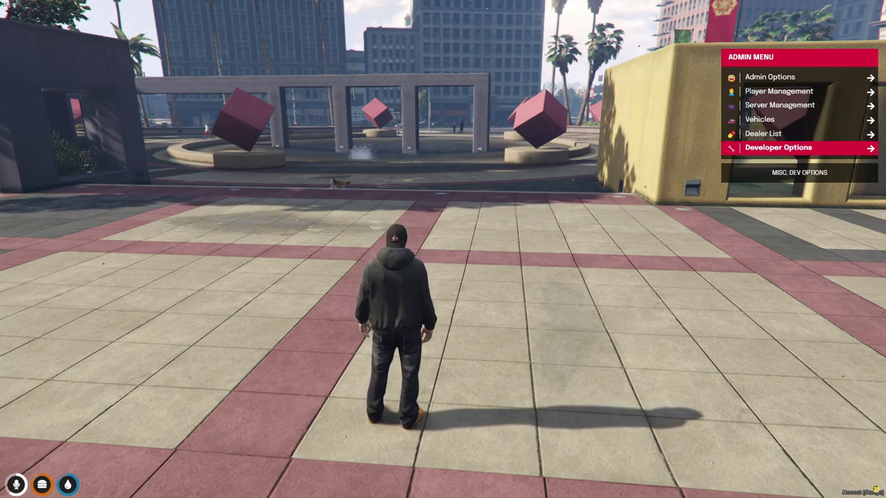
key(BackSpace)
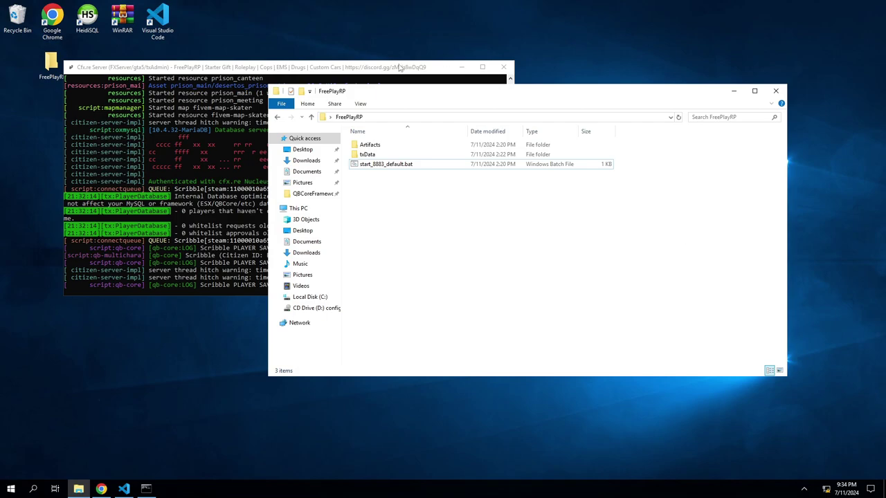
Step: Stop the running FreePlayRP server by closing its Cfx.re Server console
click(397, 68)
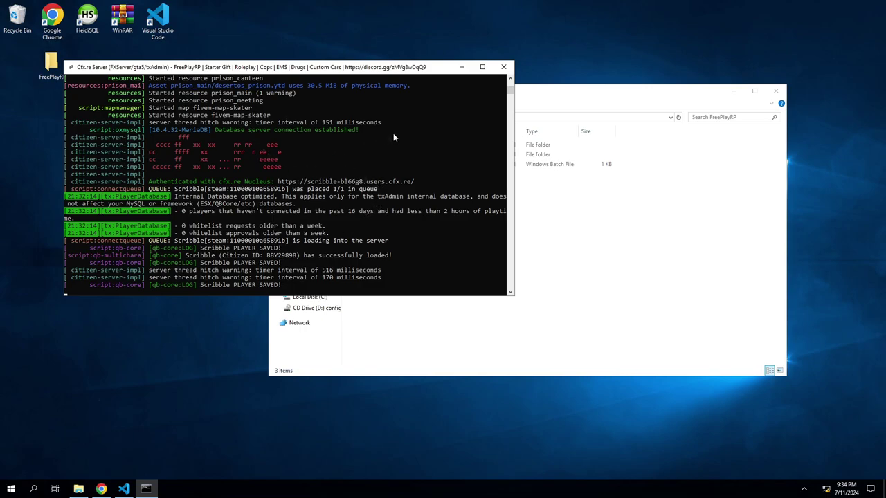
click(503, 67)
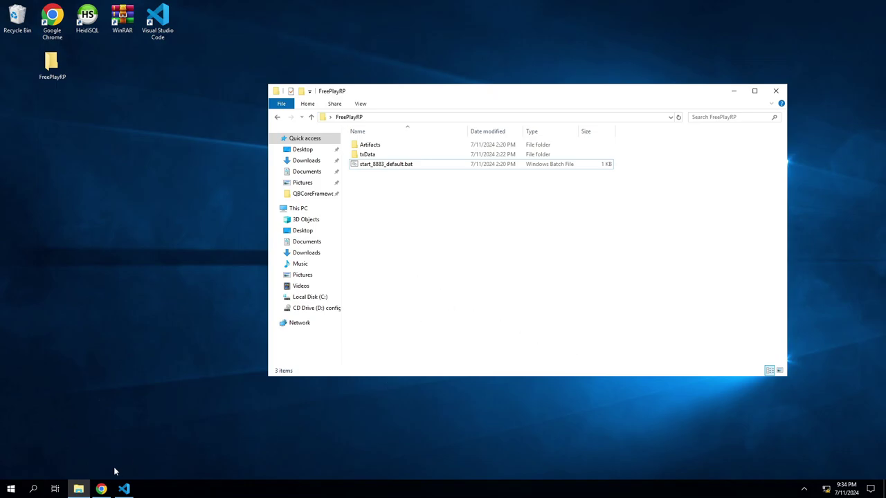
Step: Switch to Google Chrome and download the Project-Sloth ps-adminmenu repository from GitHub as a ZIP
mouse_move(101, 489)
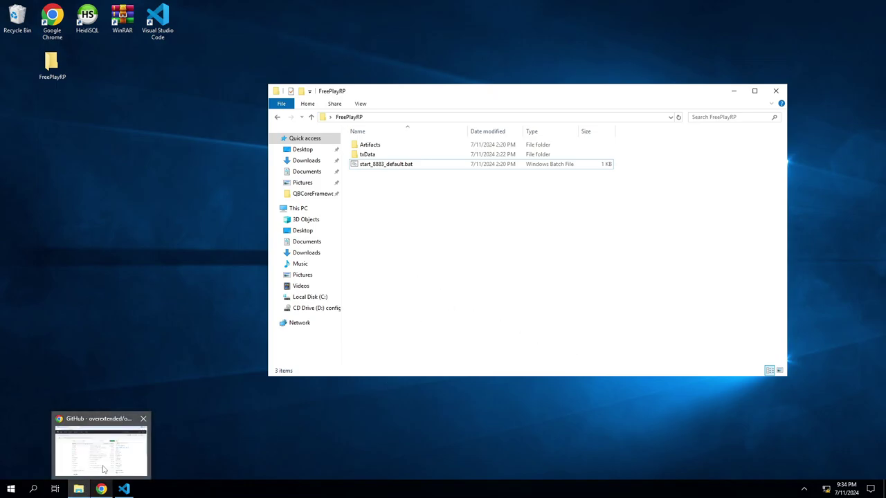
click(102, 469)
click(66, 9)
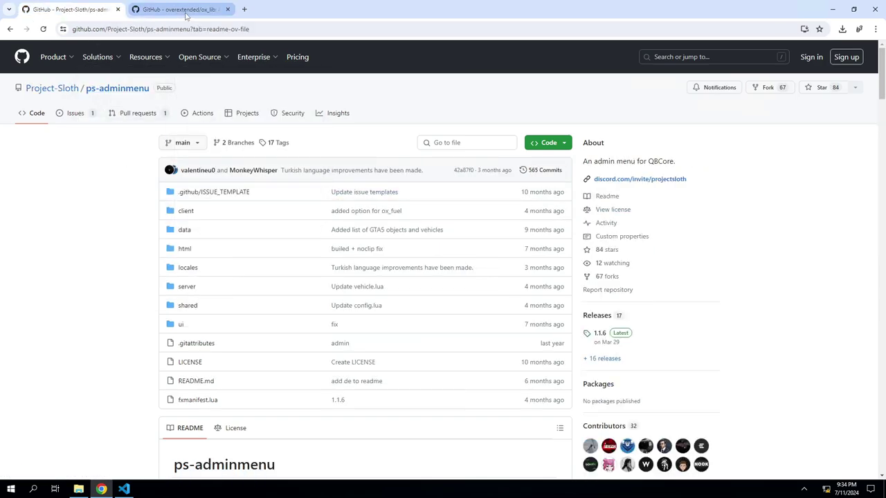
click(556, 148)
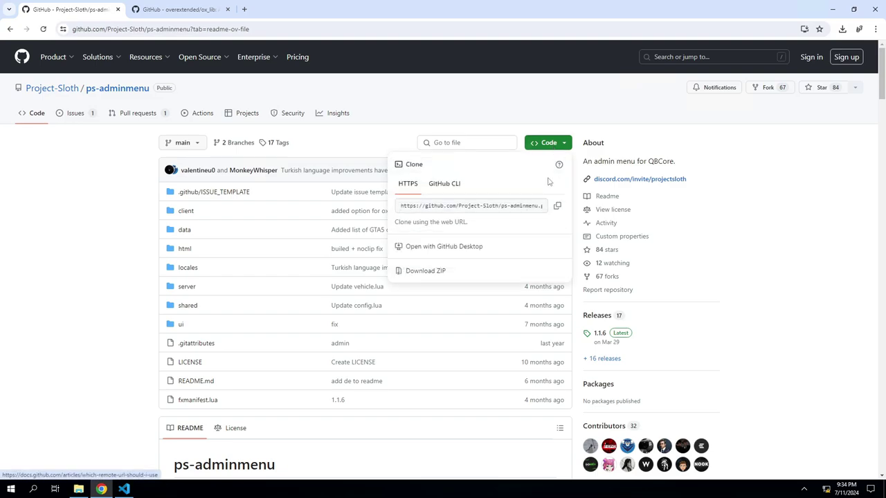
click(664, 322)
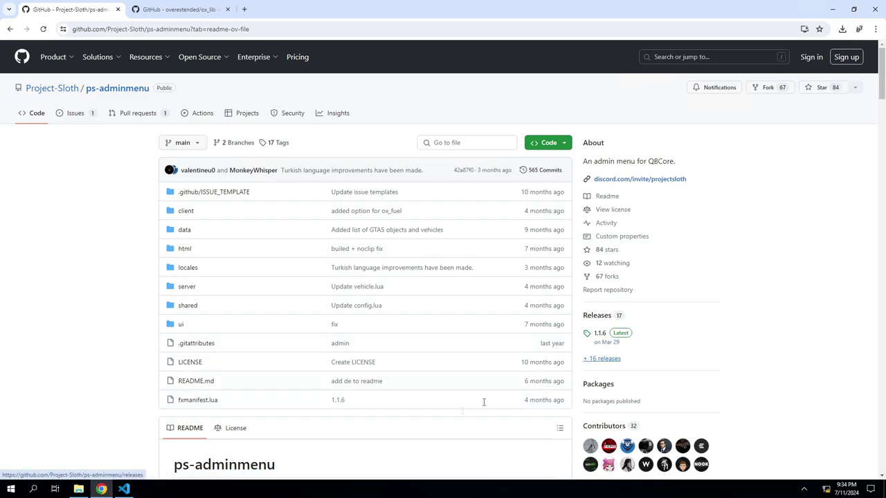
click(547, 142)
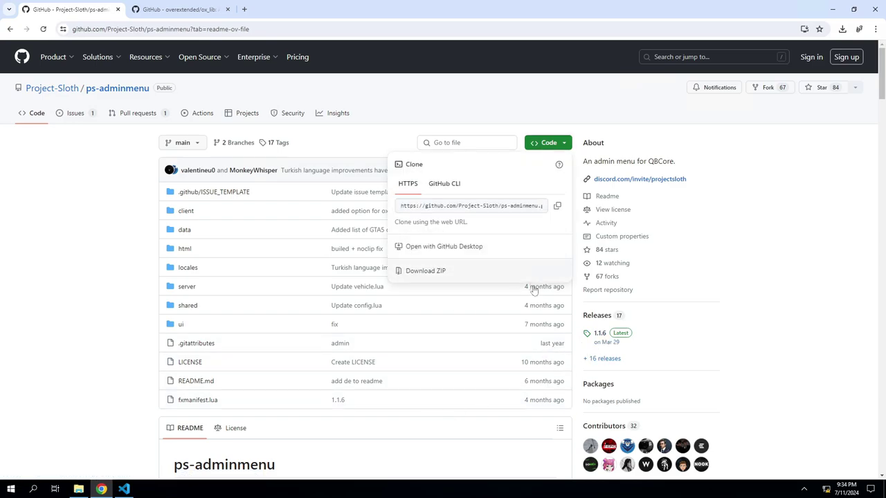
click(423, 270)
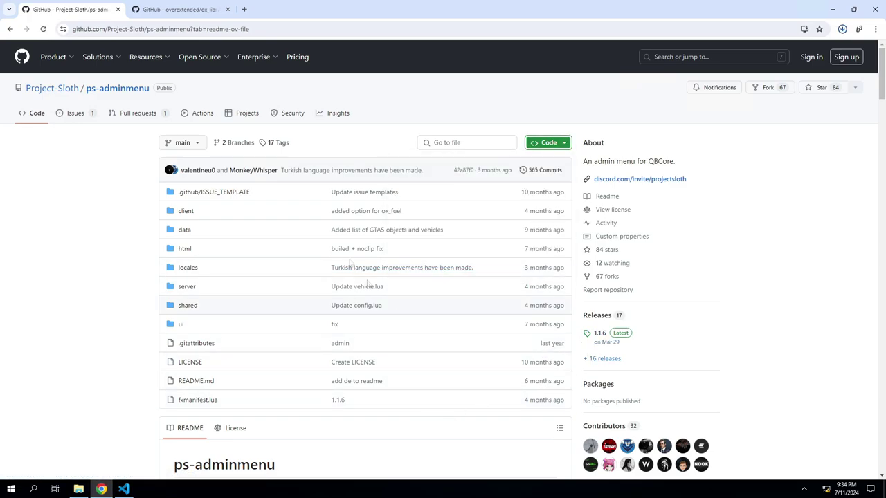
Step: Download the overextended ox_lib repository from GitHub as a ZIP and exit the browser
click(207, 14)
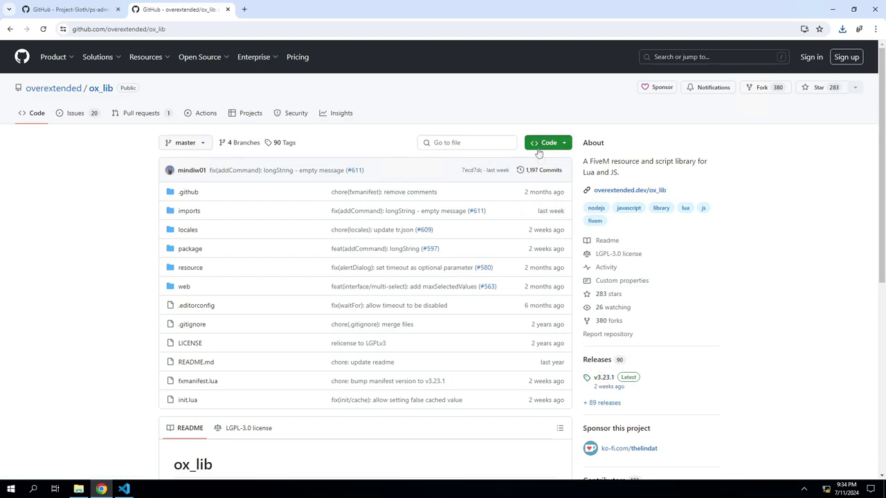
click(548, 142)
click(423, 271)
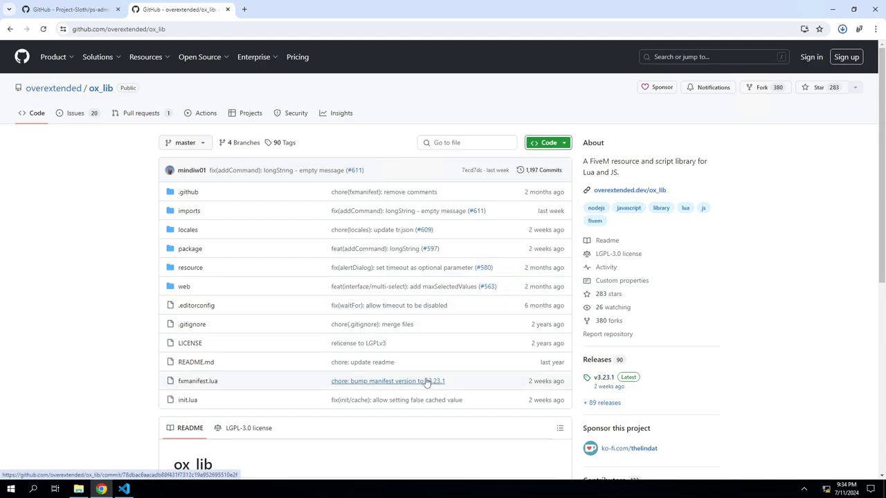
click(871, 9)
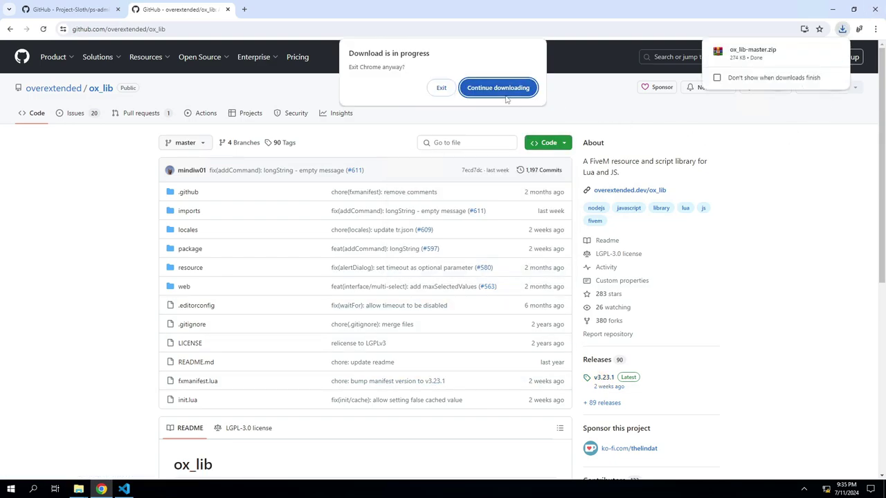
click(440, 88)
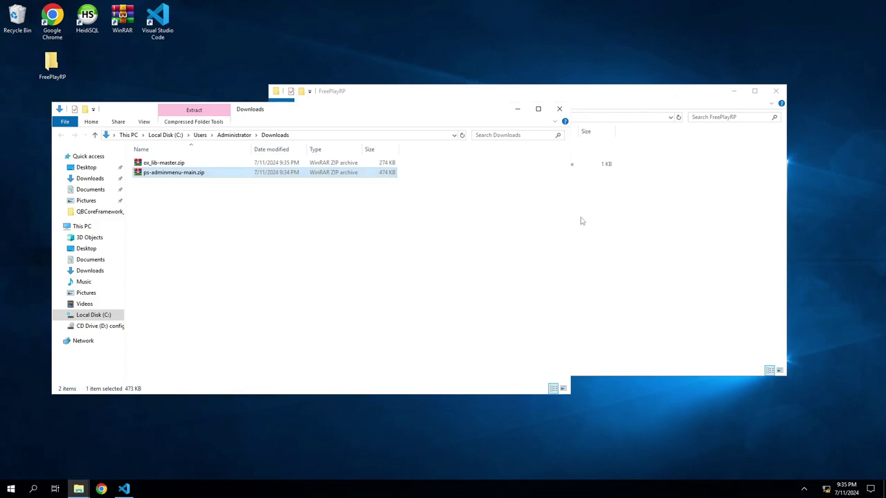
click(692, 224)
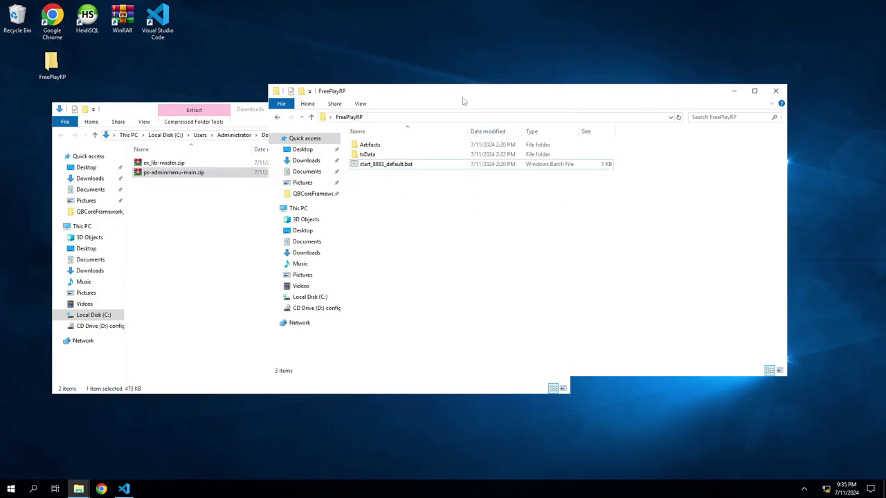
drag(465, 98, 676, 92)
click(807, 92)
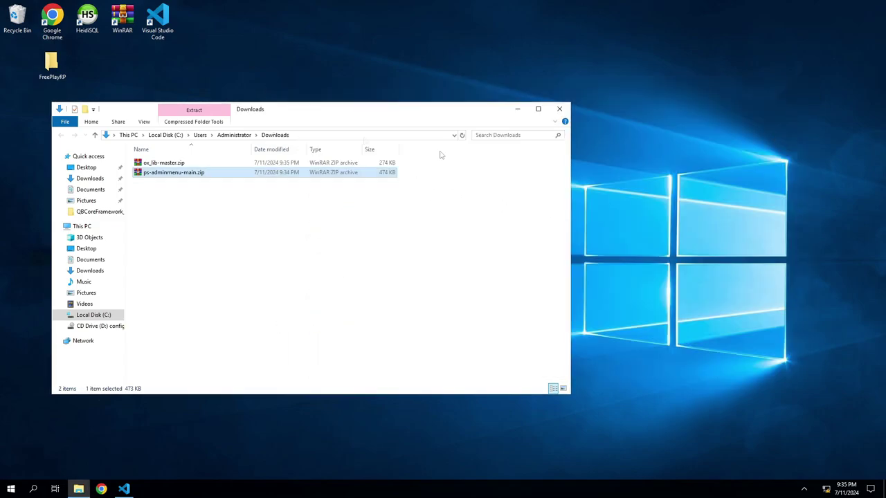
Step: Open the resources folder of QBCoreFramework_9030DE.base under FreePlayRP's txData, checking the contents of its [standalone] subfolder
double_click(59, 64)
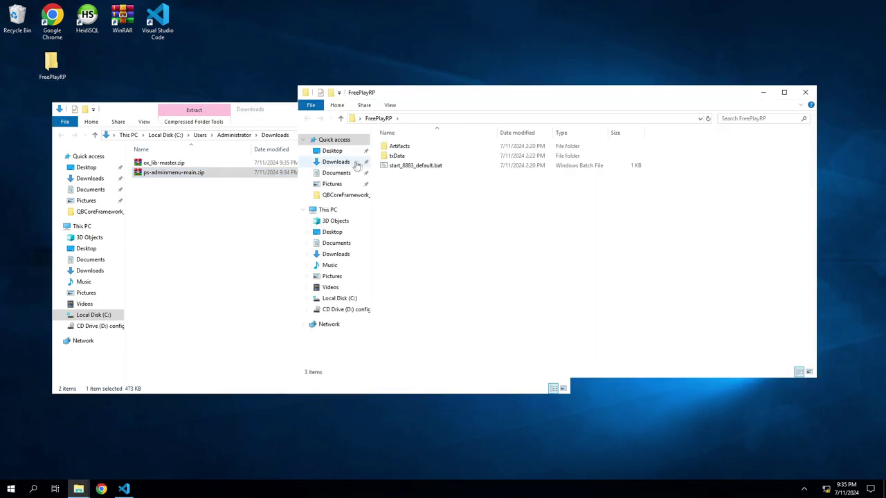
double_click(414, 158)
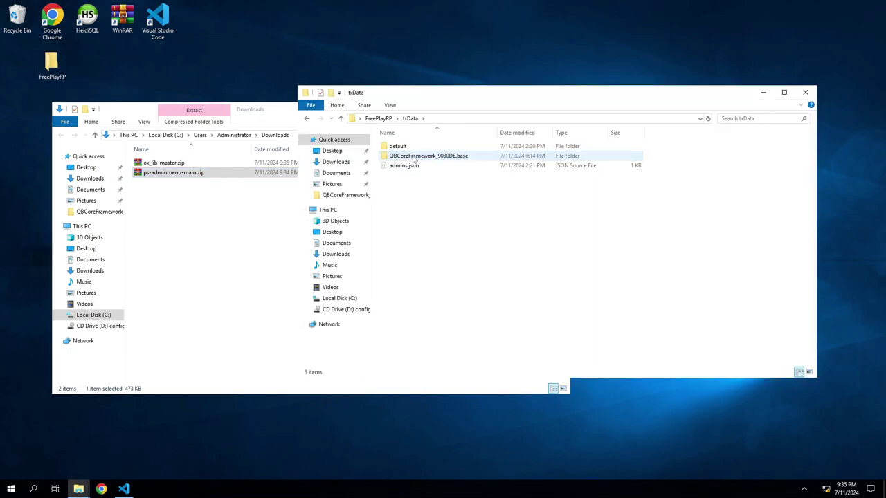
double_click(413, 159)
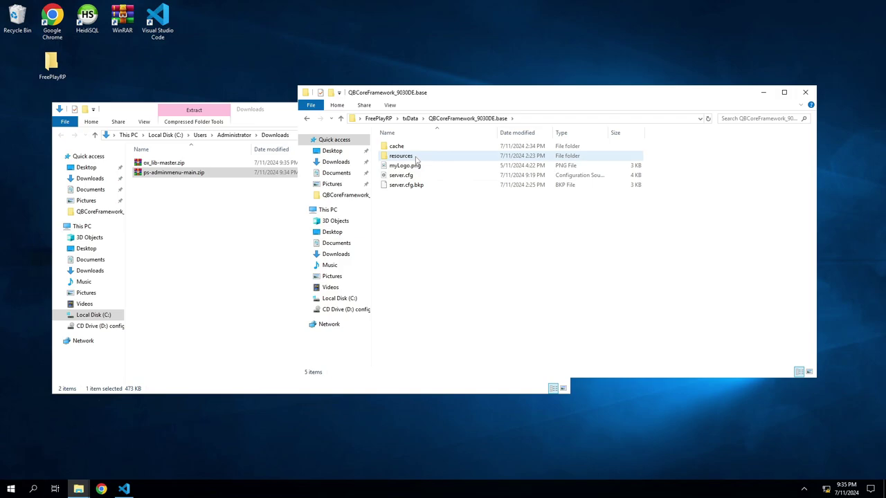
double_click(416, 157)
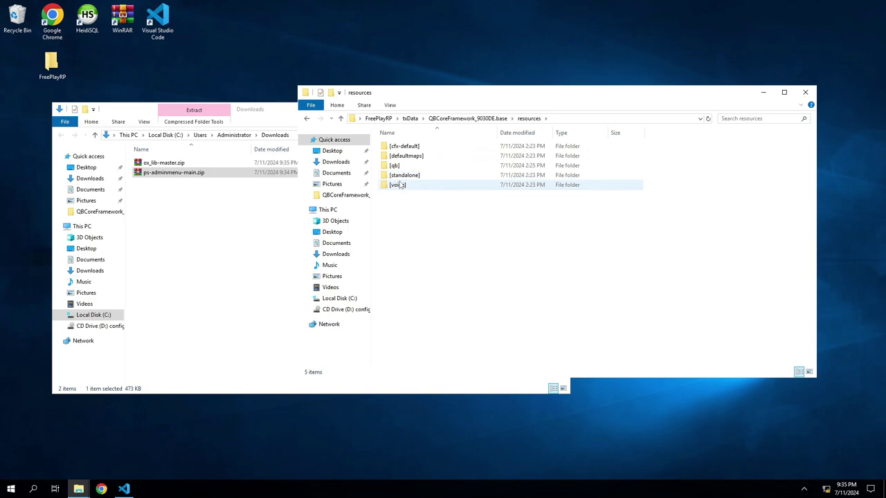
double_click(400, 175)
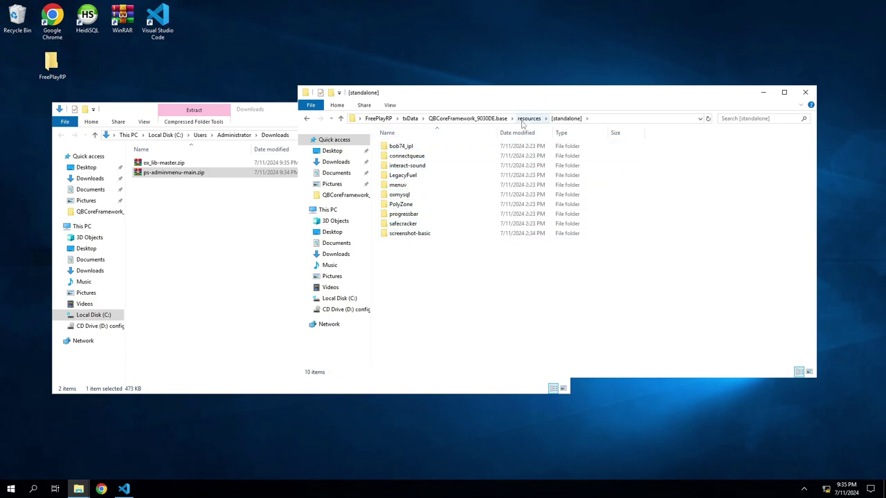
click(528, 119)
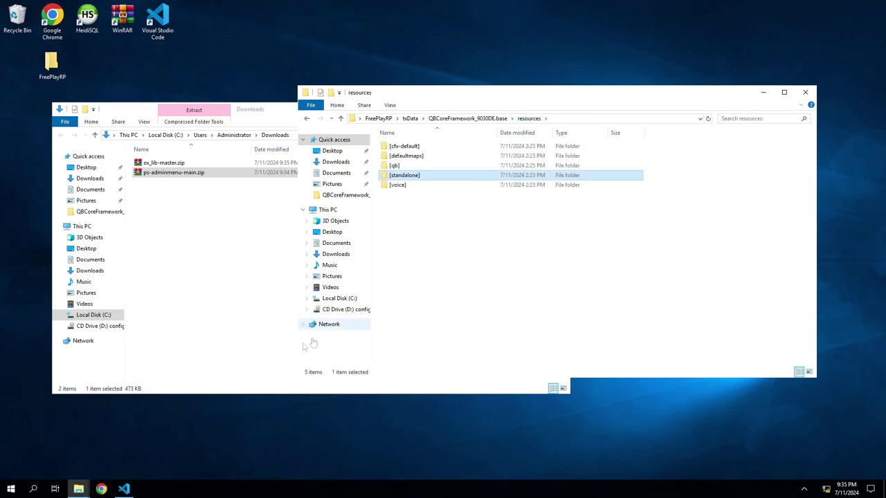
Step: Switch to Visual Studio Code and review the ensure lines of server.cfg, then return to the resources folder
click(124, 489)
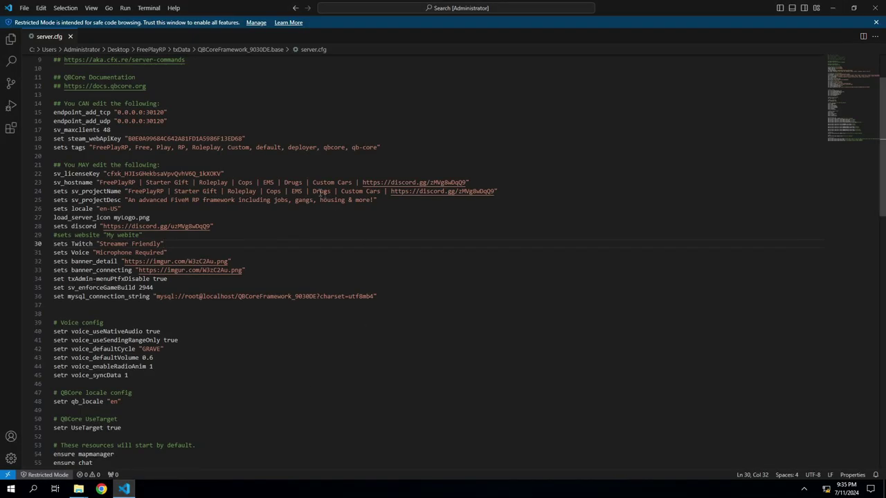
scroll(222, 232, down, 8)
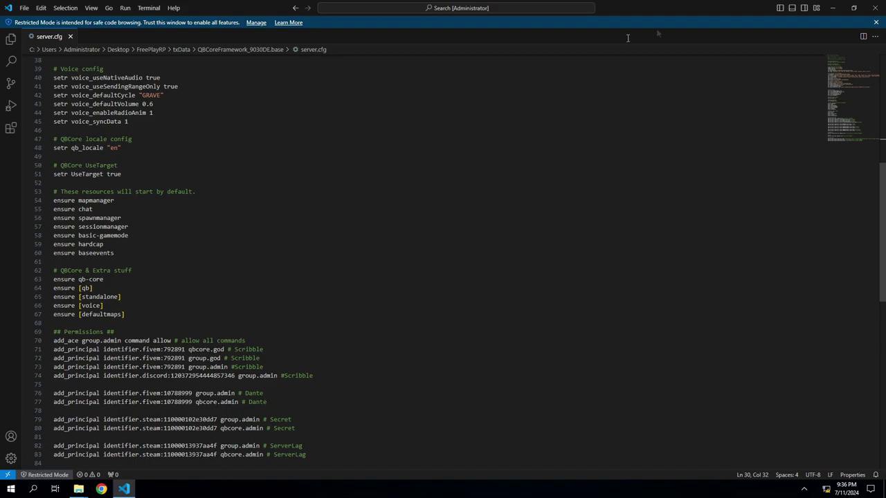
click(833, 7)
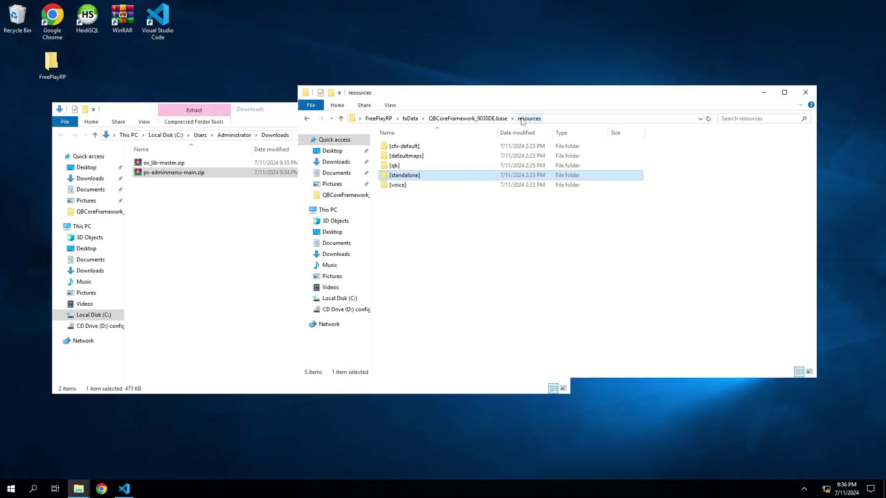
Step: Create a new folder named [ps] inside the server's resources folder
right_click(398, 220)
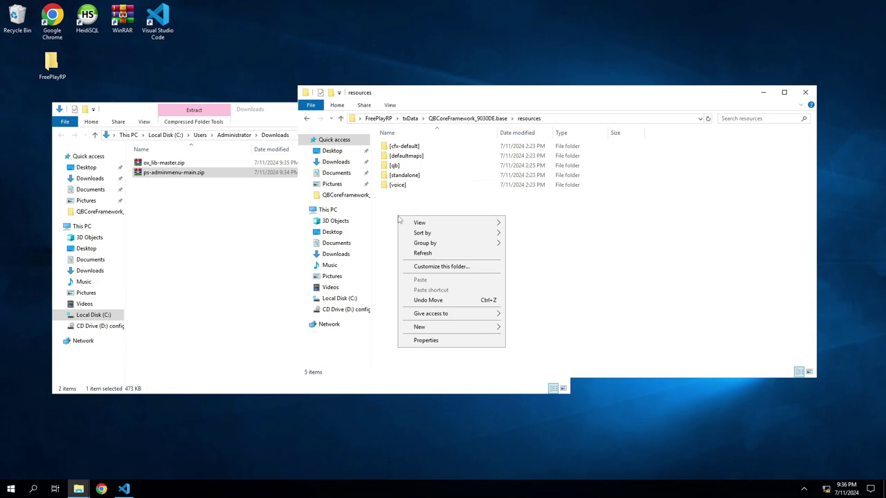
click(524, 328)
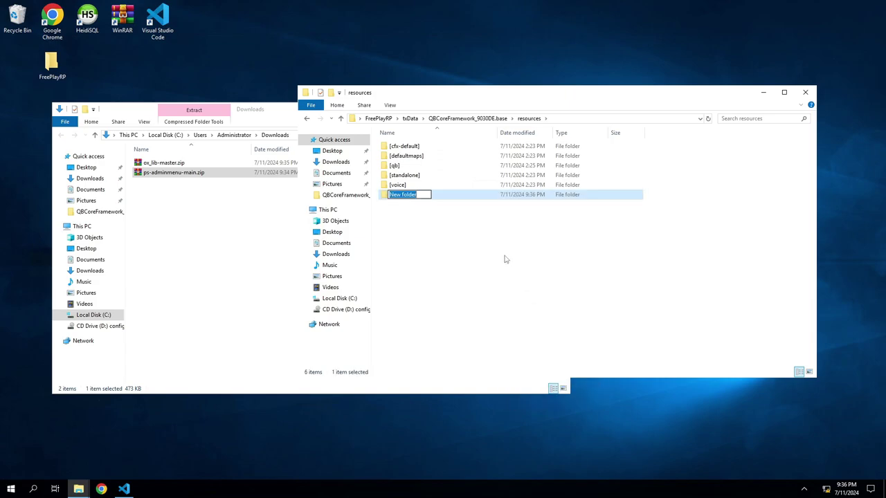
text([PS)
key(BackSpace)
key(BackSpace)
text(ps)
click(443, 227)
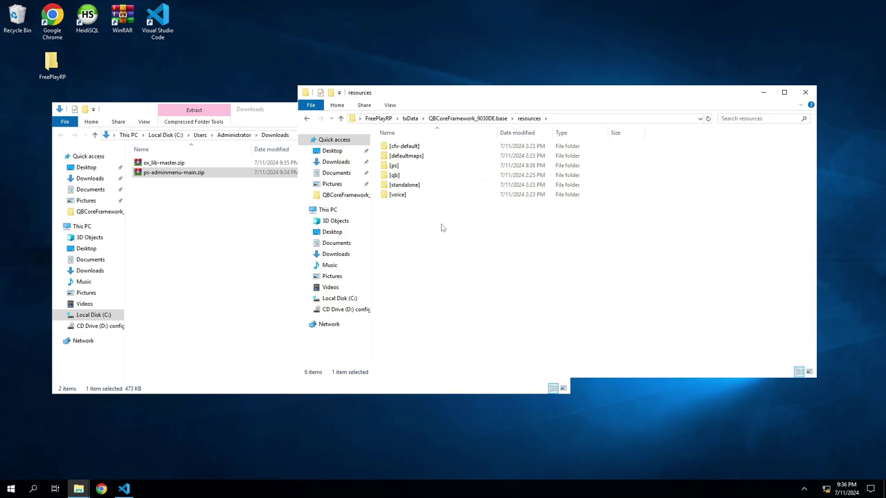
Step: Extract ps-adminmenu-main.zip in Downloads and move its inner ps-adminmenu-main folder into resources\[ps]
double_click(396, 167)
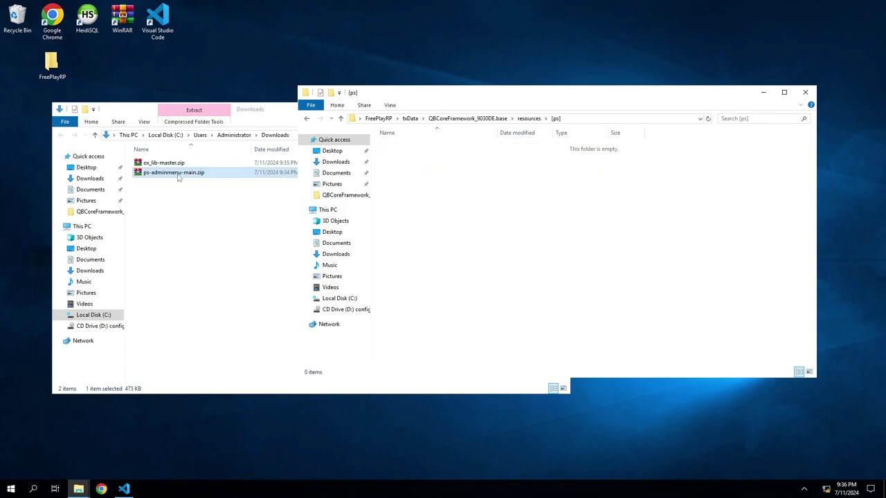
right_click(155, 178)
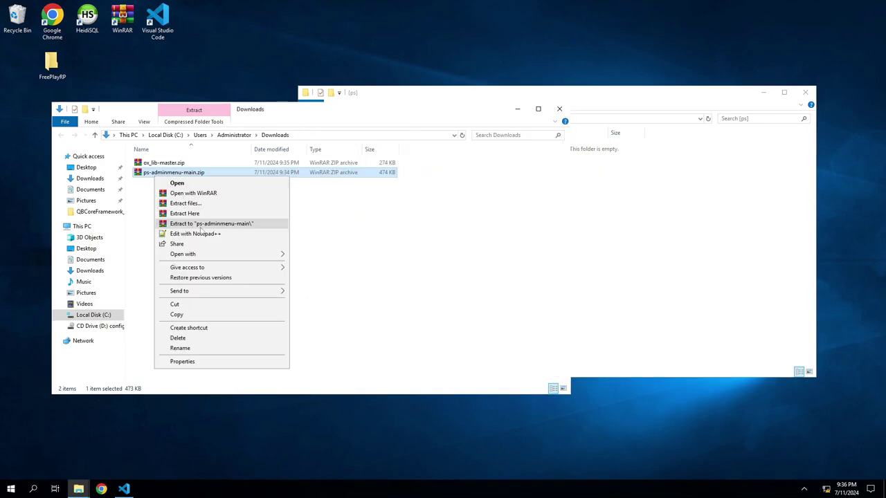
click(205, 223)
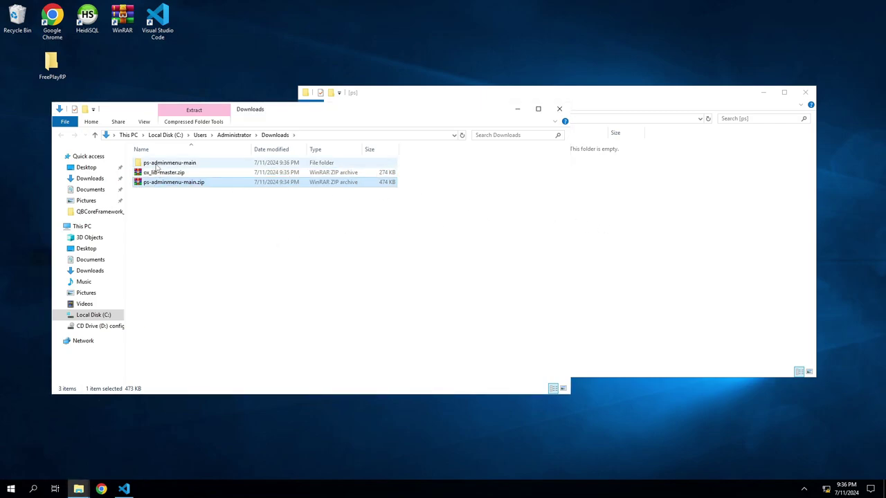
double_click(157, 164)
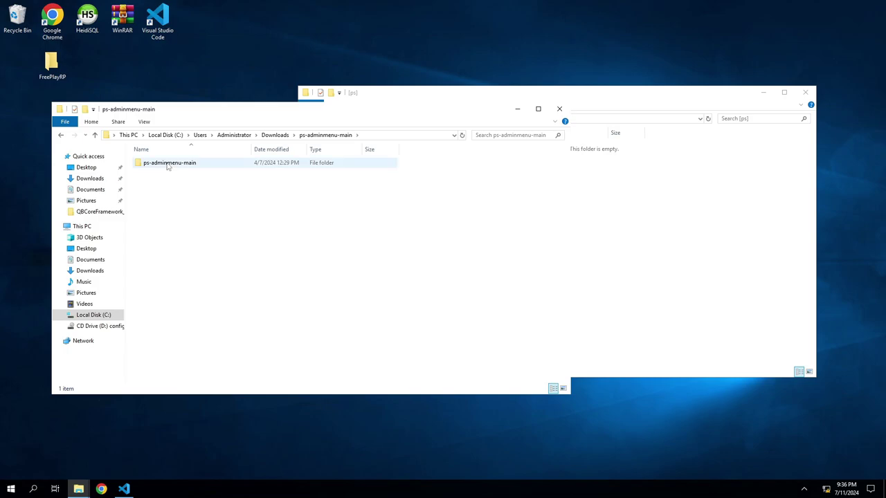
drag(166, 166, 643, 233)
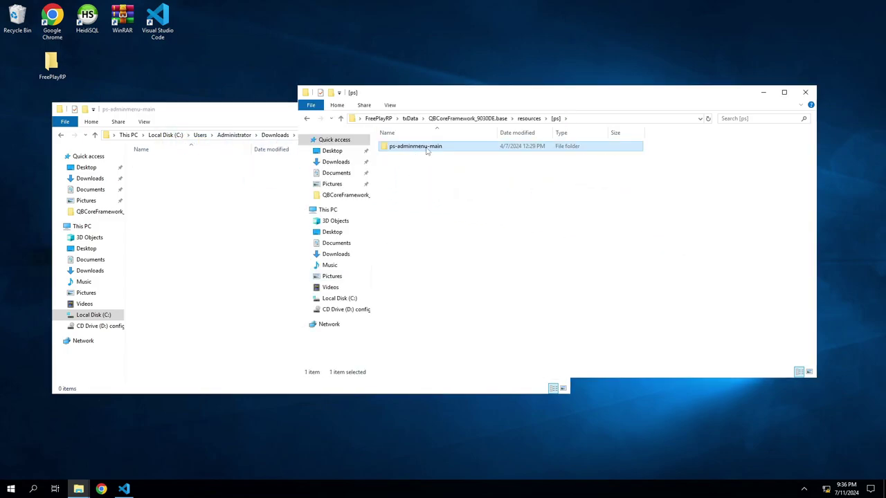
Step: Rename the ps-adminmenu-main folder in [ps] as ps-adminmenu
key(F2)
click(430, 146)
key(shift+End)
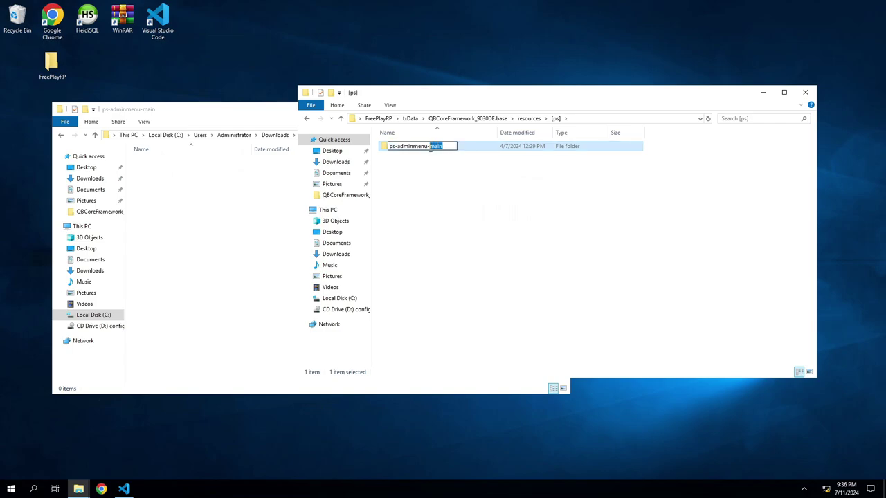
key(BackSpace)
key(BackSpace)
click(435, 172)
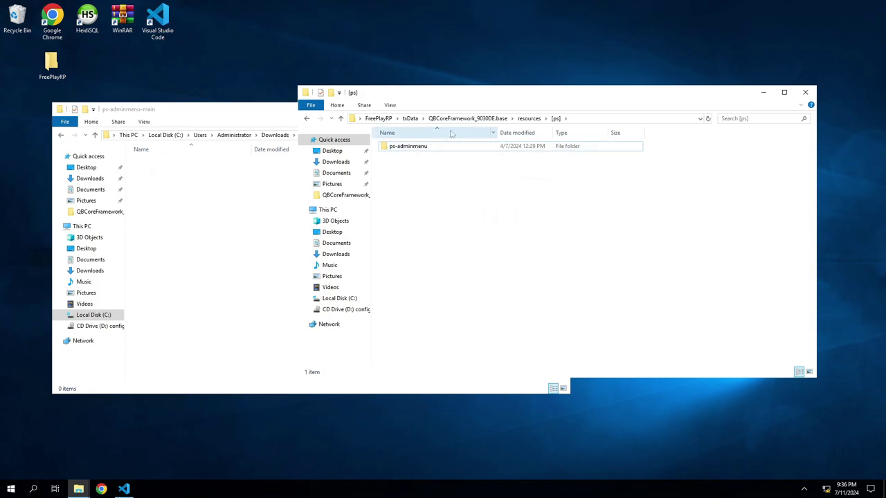
Step: Open logs.lua from the server folder of qb-smallresources, inside [qb] under resources
click(529, 118)
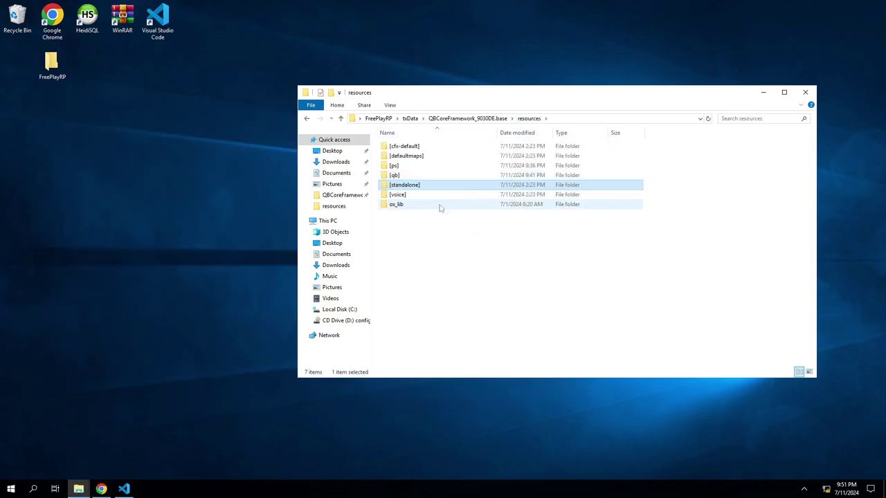
double_click(400, 177)
scroll(443, 280, down, 1)
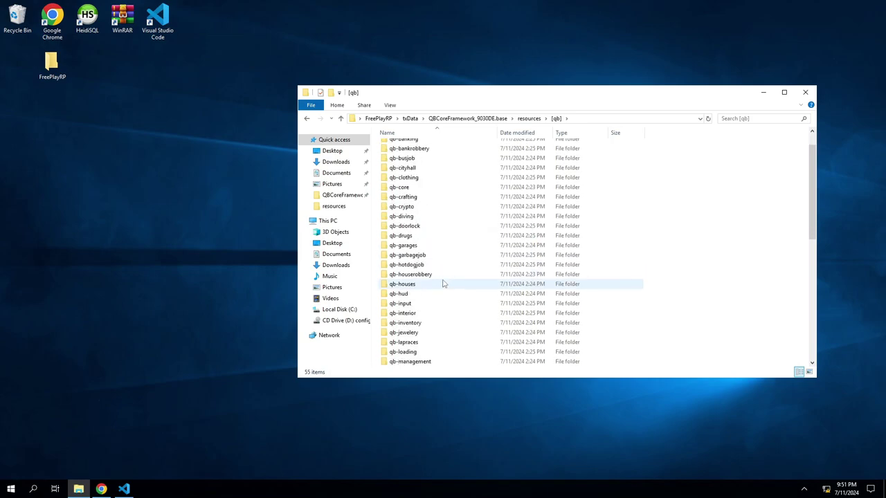
scroll(444, 283, down, 3)
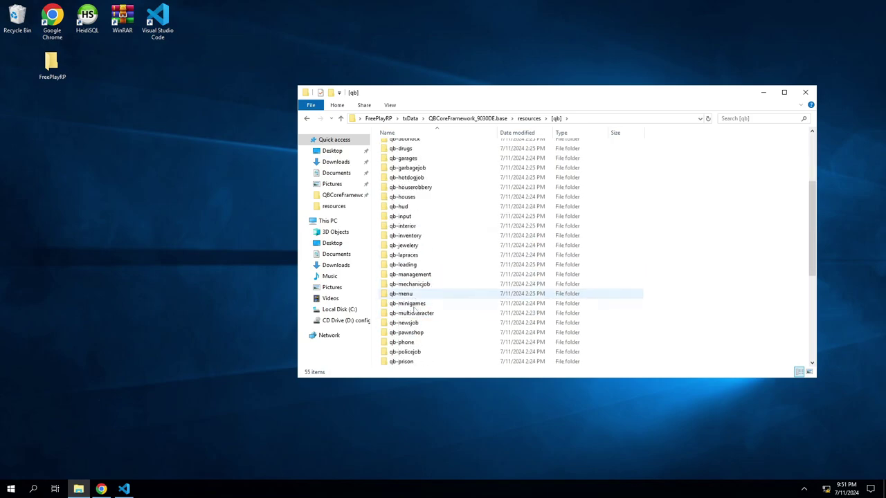
scroll(425, 343, down, 3)
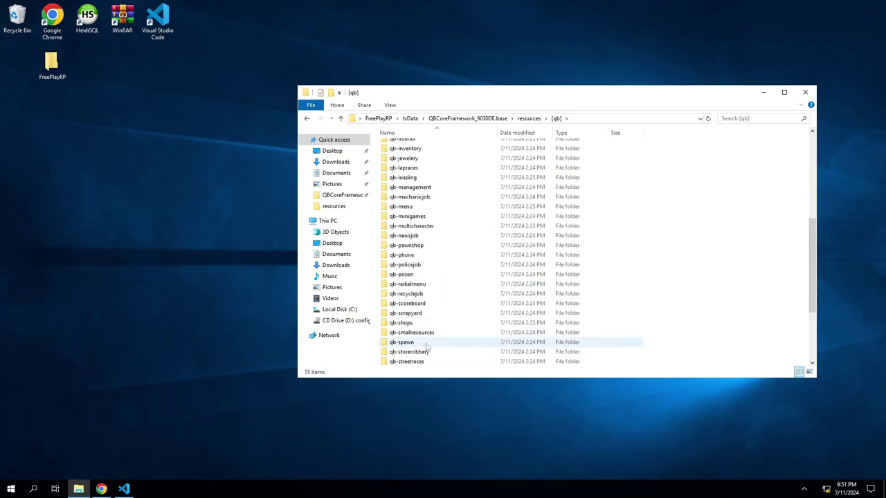
double_click(414, 333)
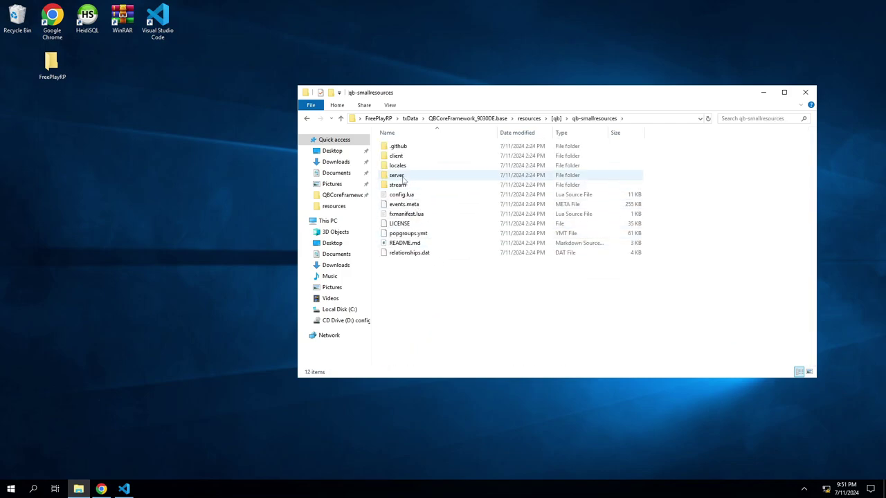
double_click(402, 179)
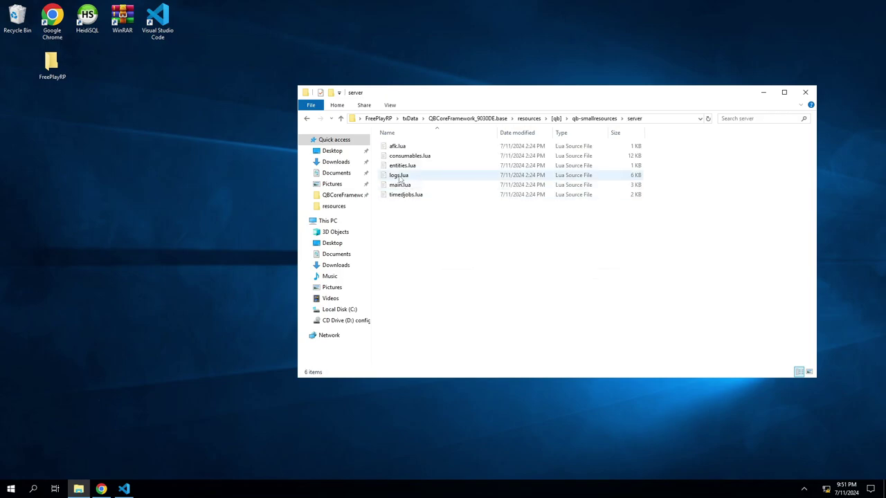
double_click(399, 176)
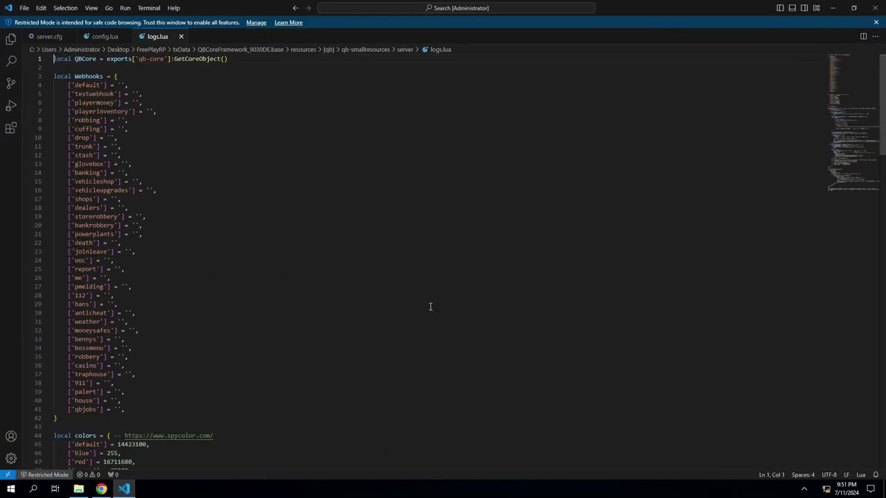
Step: Start a new ['ps-adminmenu'] = entry on its own line after 'qbjobs' in the Webhooks table of logs.lua
scroll(145, 260, down, 4)
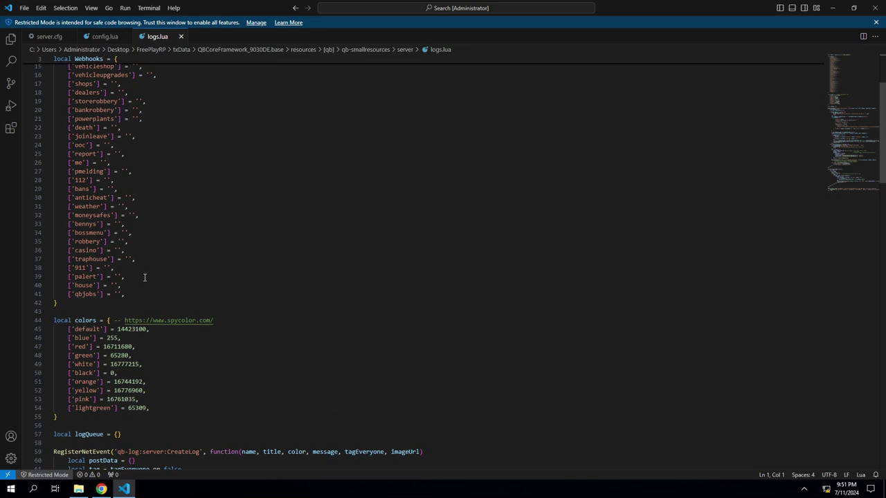
click(128, 294)
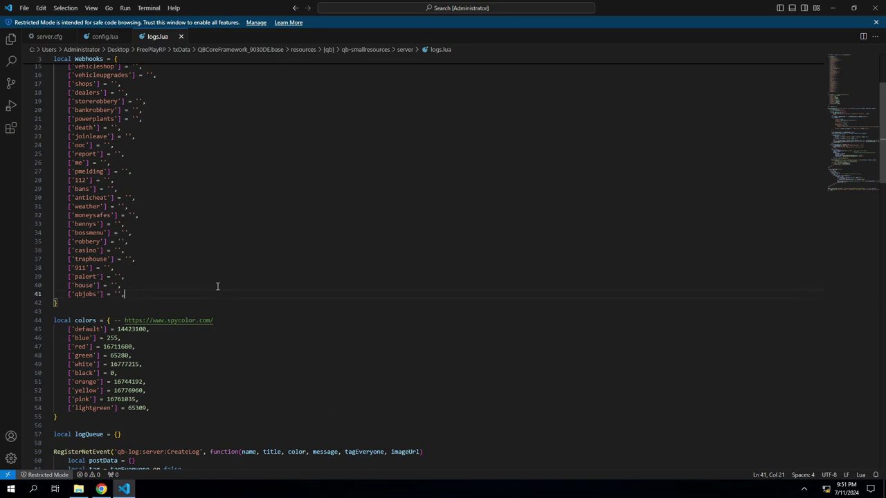
key(Return)
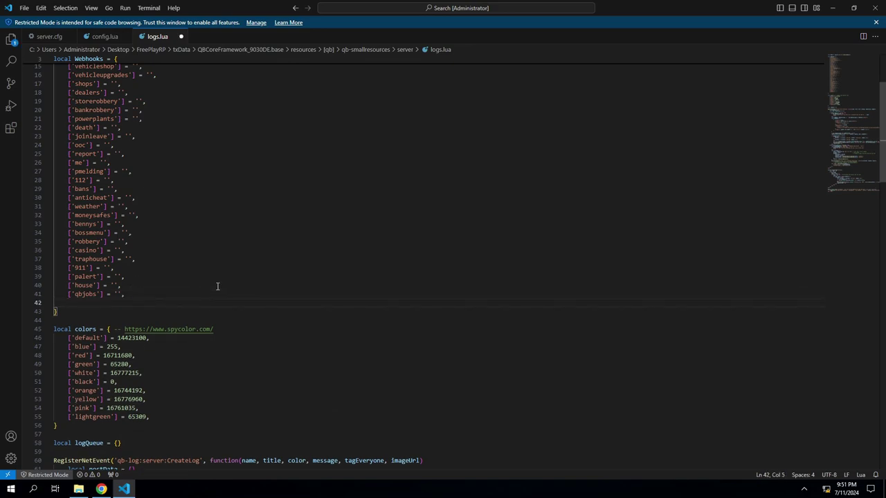
text(['ps-adminm)
key(BackSpace)
text(a)
text(enu'] =)
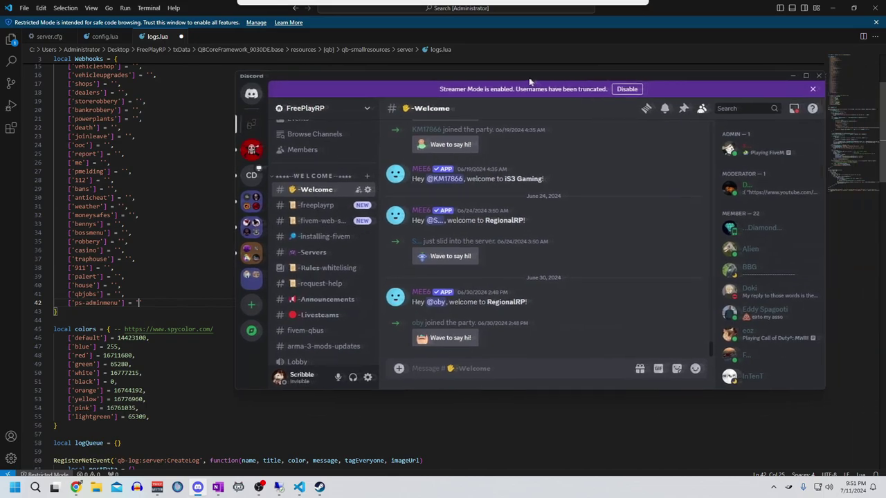
Step: Switch to Discord and delete the adminmenu channel from the Fivem - Logs category of the FreePlayRP server
drag(530, 81, 464, 84)
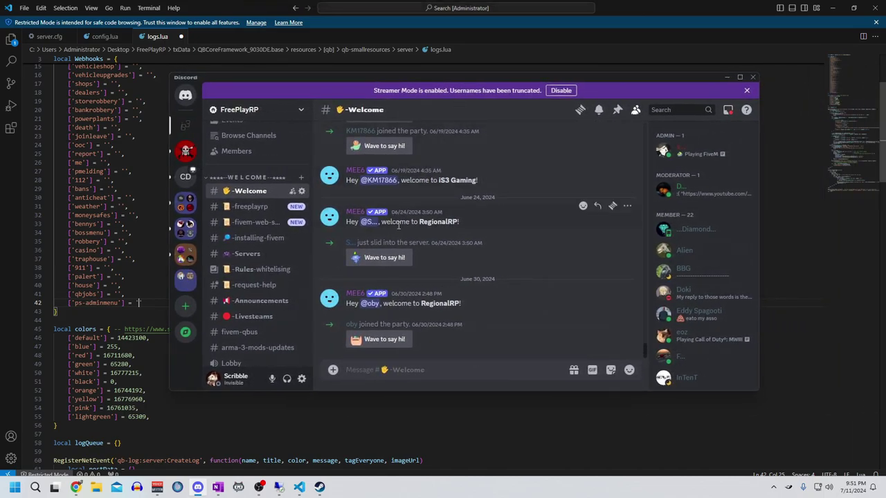
scroll(266, 235, down, 5)
scroll(267, 235, down, 4)
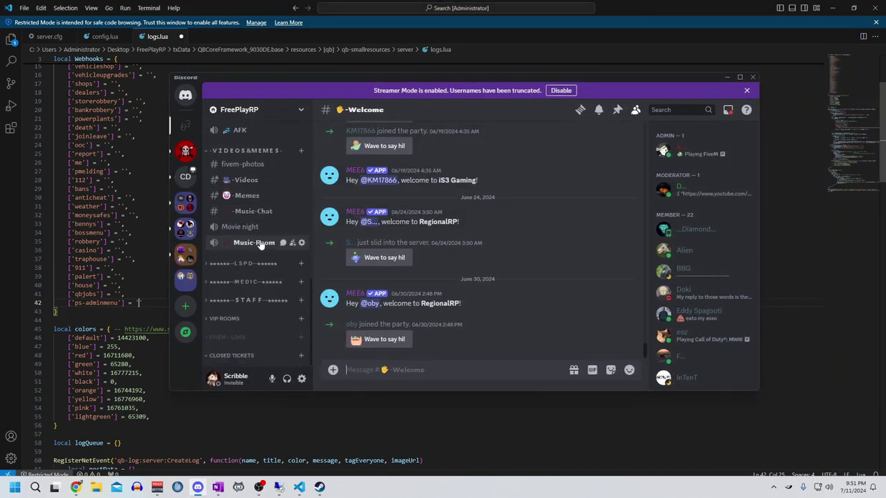
click(224, 337)
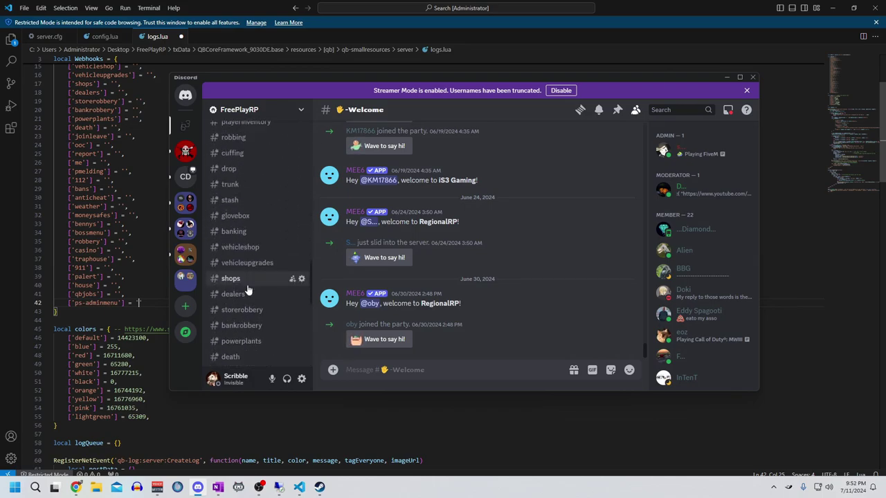
scroll(239, 202, down, 2)
scroll(242, 235, down, 4)
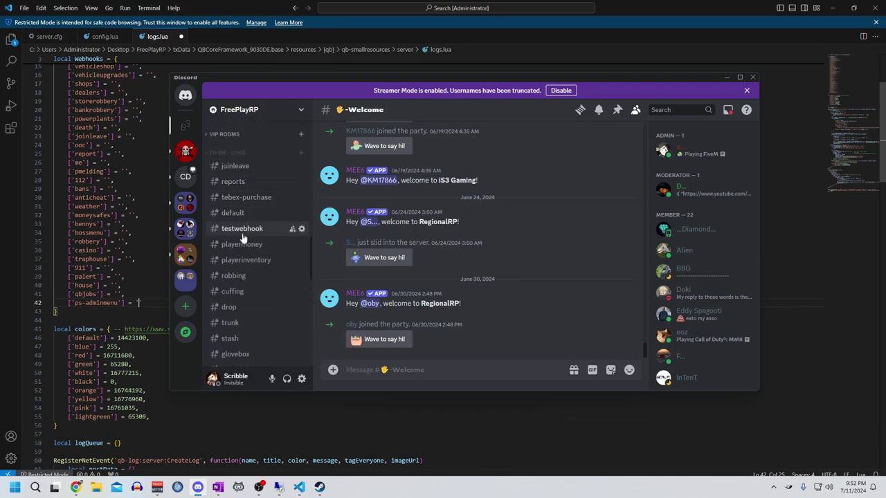
scroll(250, 274, down, 6)
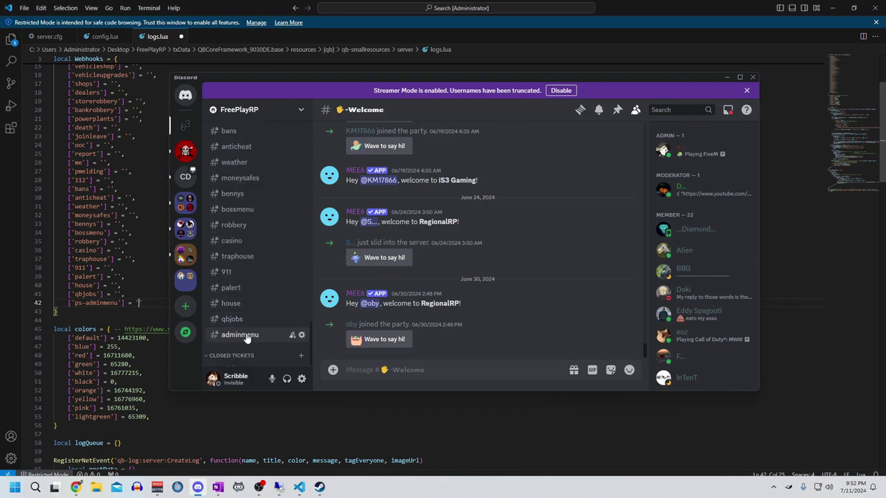
right_click(272, 336)
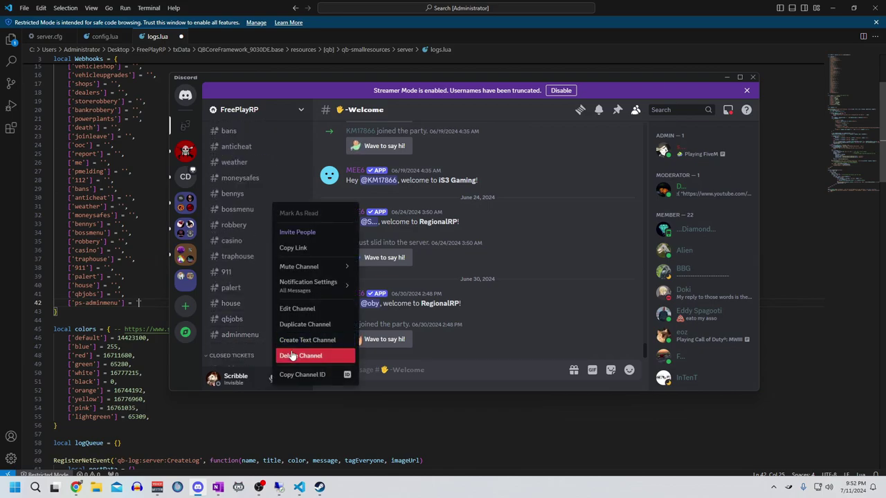
click(289, 346)
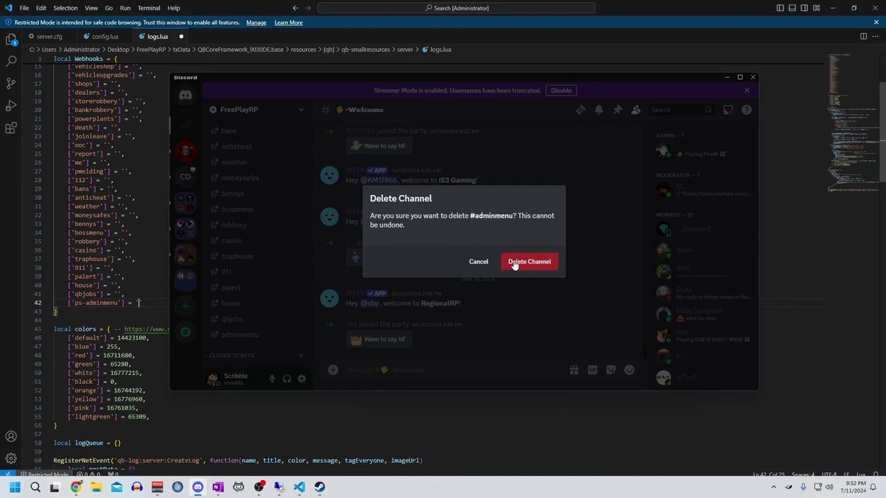
click(515, 263)
Step: Duplicate the qbjobs channel under the name ps-admin
right_click(243, 335)
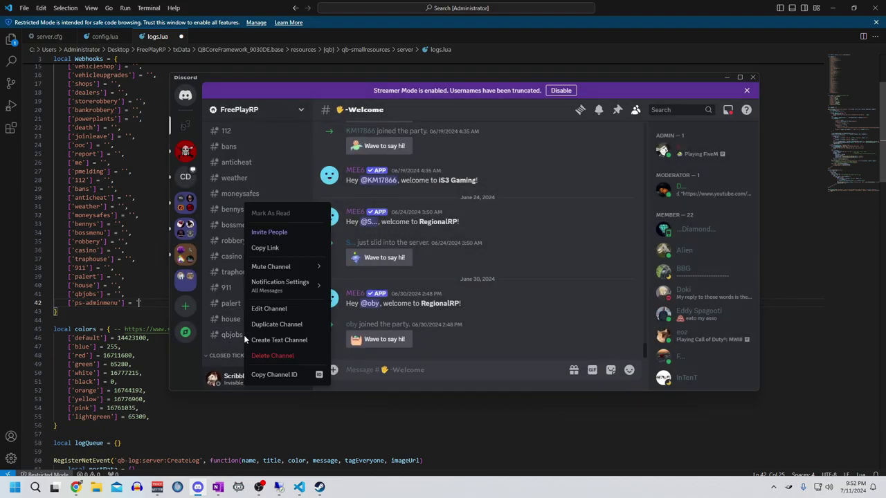
click(277, 324)
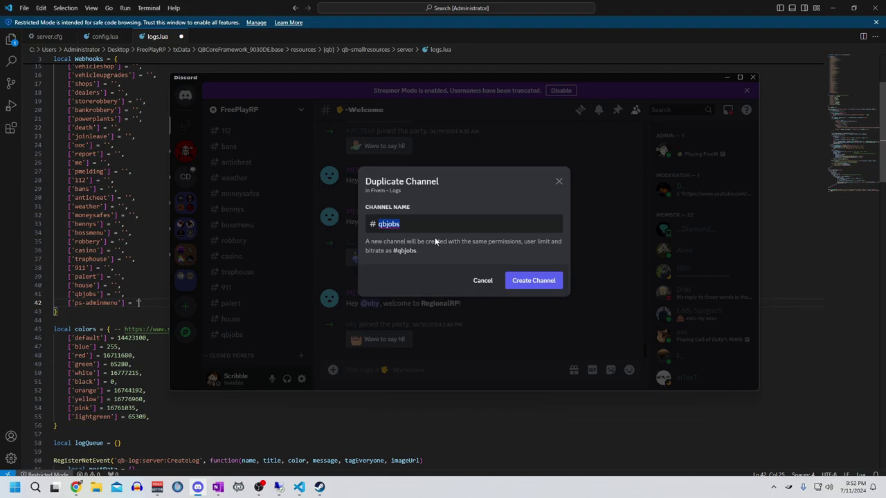
text(psadmin)
key(BackSpace)
key(BackSpace)
key(BackSpace)
key(BackSpace)
key(BackSpace)
text(-admin)
click(531, 285)
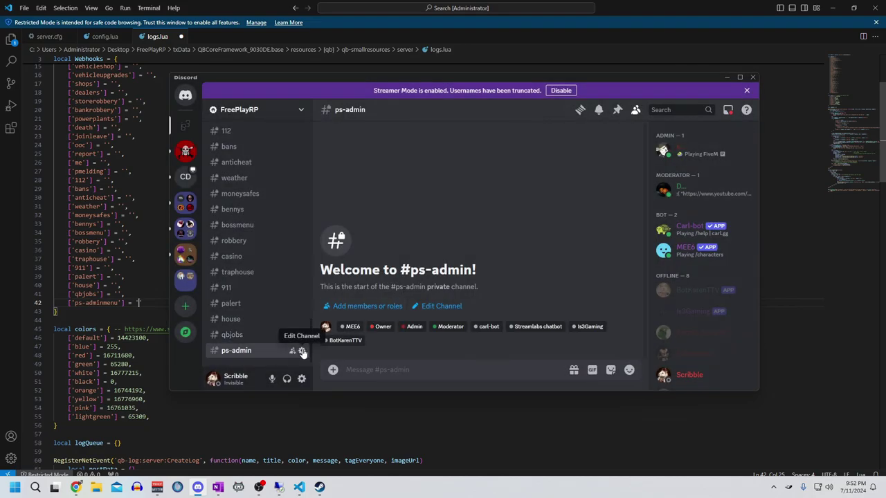
Step: Create a webhook for the ps-admin channel in its integration settings and name it ps-admin
click(302, 352)
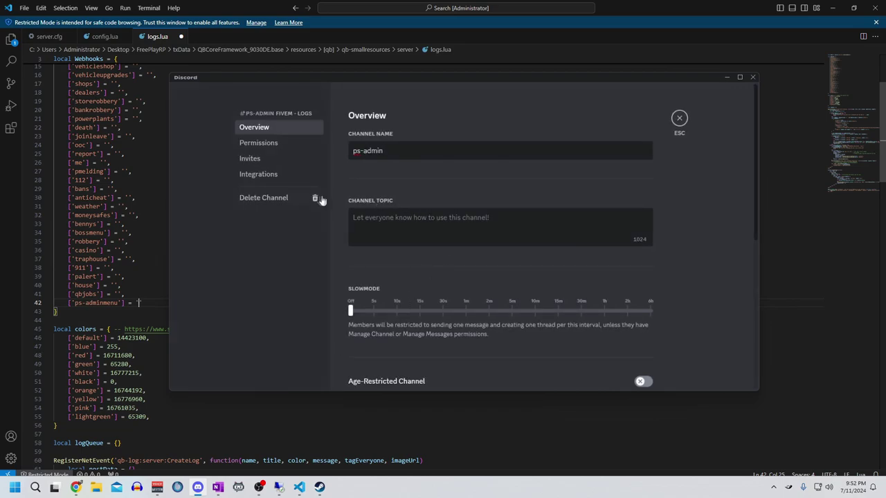
click(267, 177)
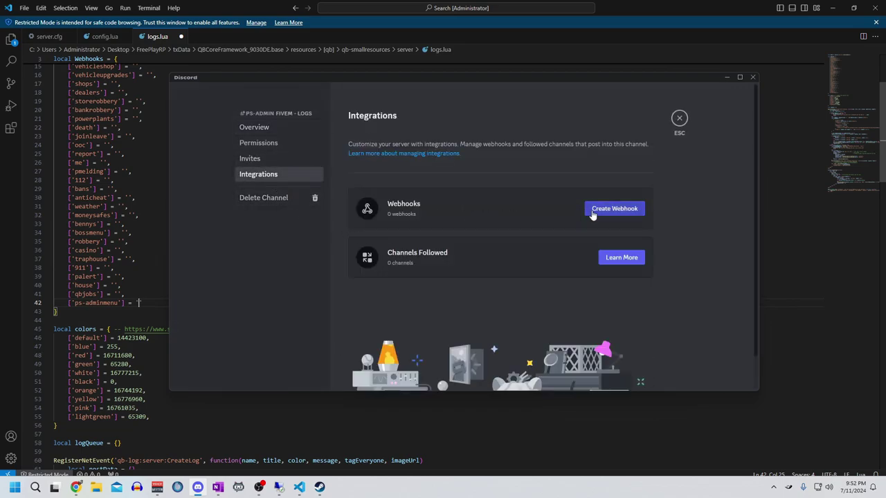
click(589, 210)
click(504, 279)
click(443, 248)
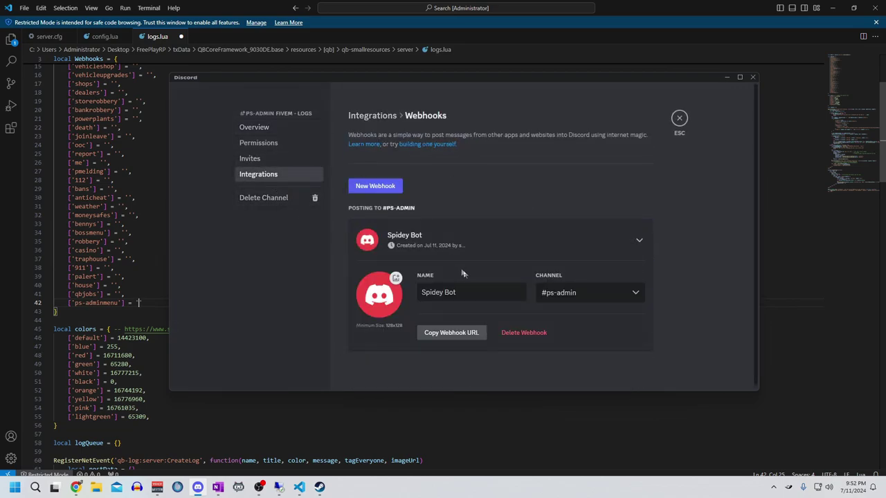
drag(480, 292, 405, 301)
text(pa)
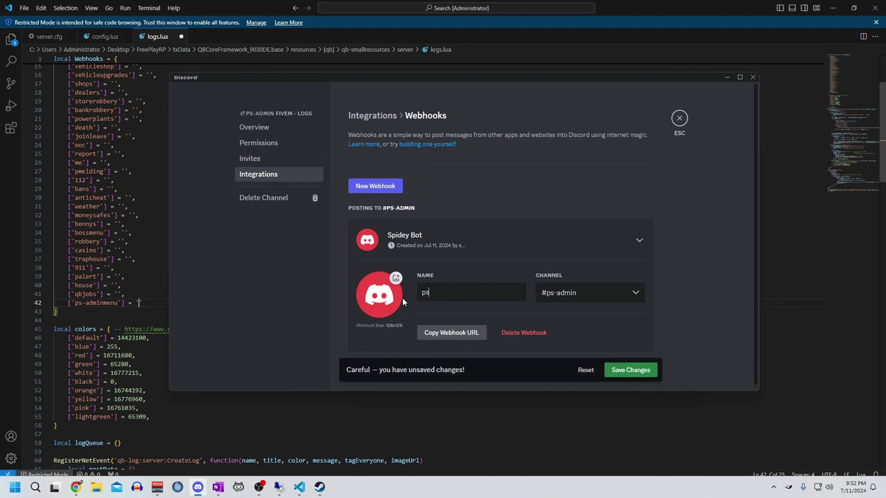
text(-admin)
Step: Copy the webhook URL, save the webhook changes and paste the URL as the 'ps-adminmenu' value in logs.lua
click(451, 332)
click(628, 370)
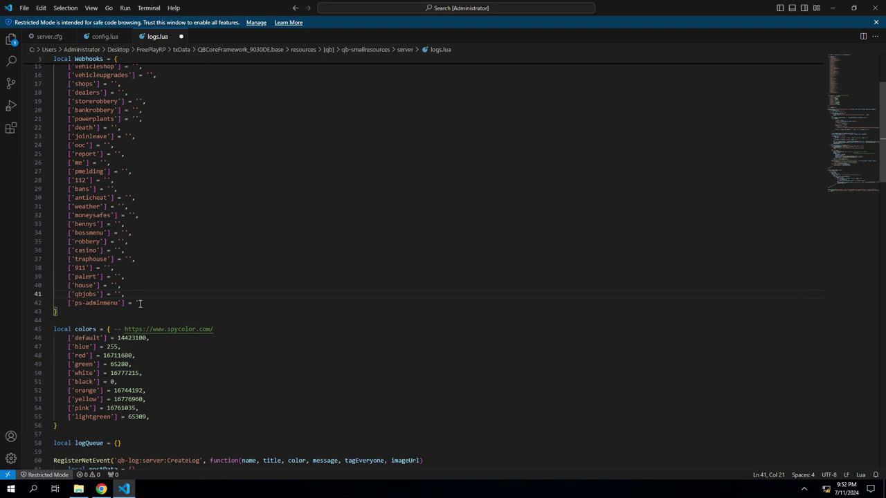
key(ctrl+v)
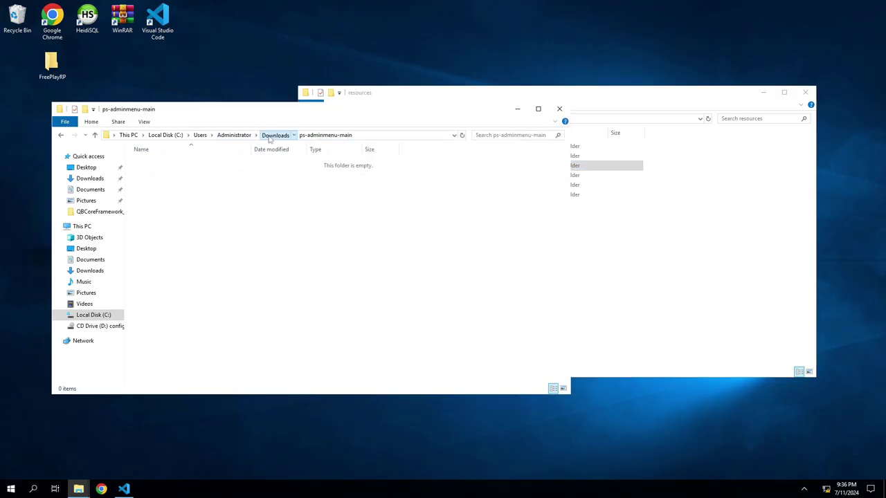
Step: Extract ox_lib-master.zip into its own ox_lib-master folder in Downloads
click(274, 135)
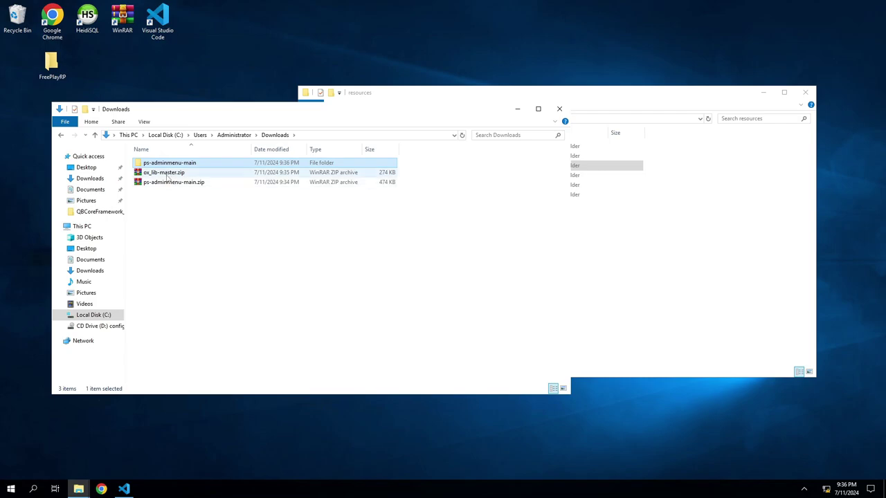
right_click(166, 174)
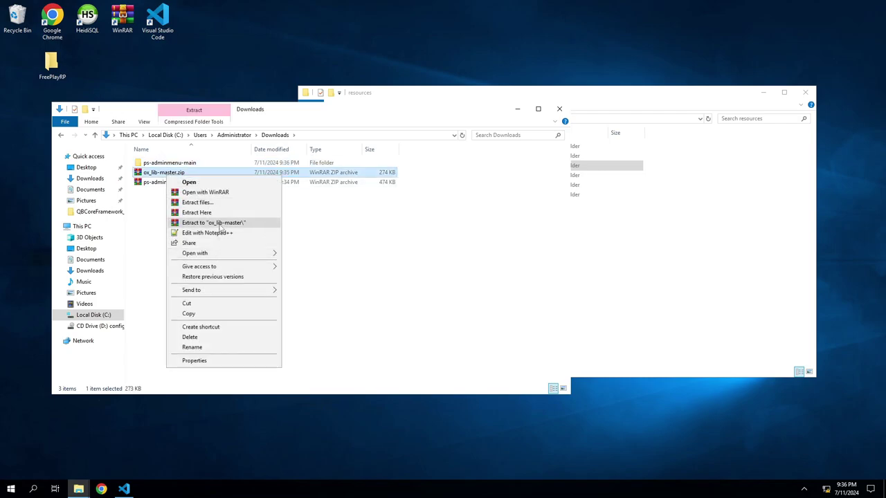
click(220, 223)
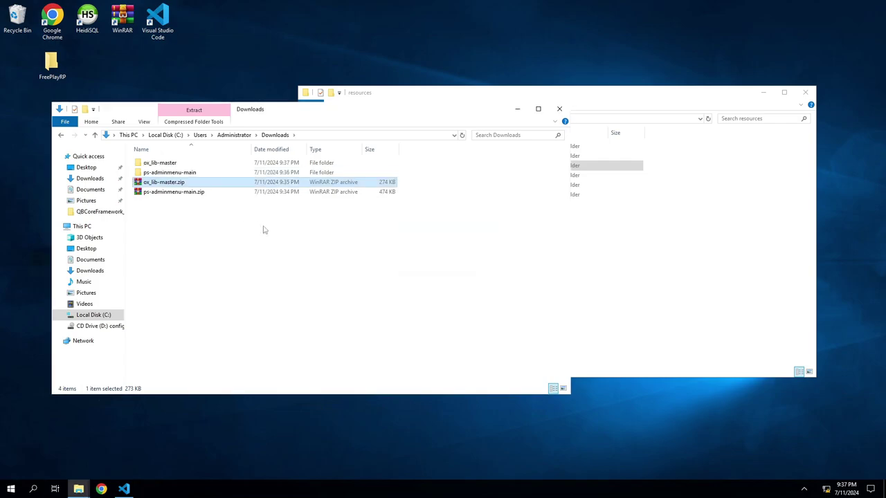
Step: Move the inner ox_lib-master folder from the extracted download into the server's resources folder
double_click(159, 164)
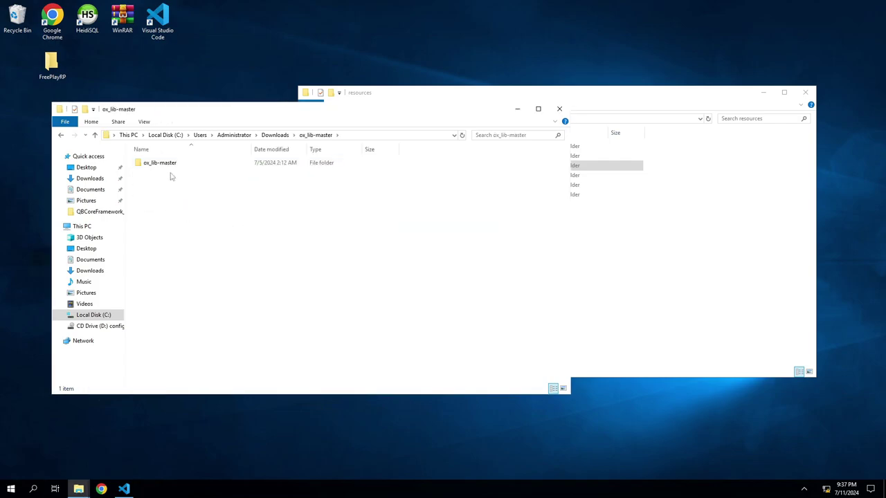
double_click(161, 164)
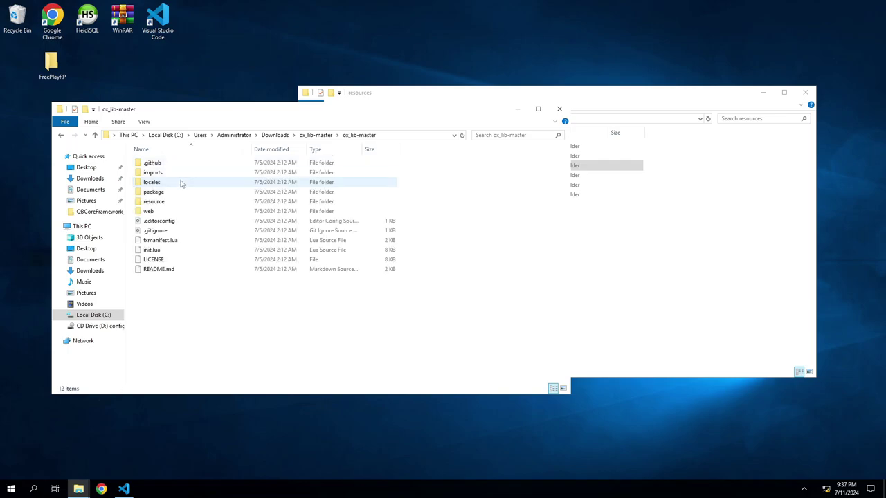
key(alt+Left)
click(649, 246)
click(649, 246)
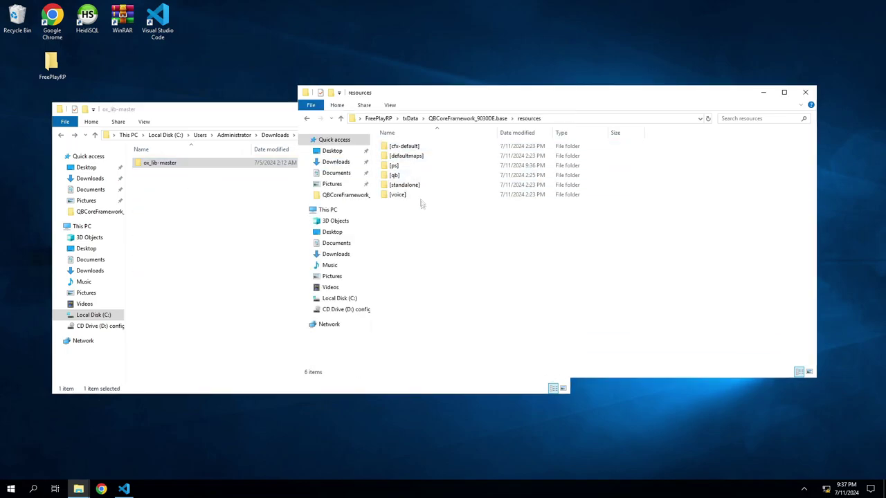
drag(169, 166, 443, 225)
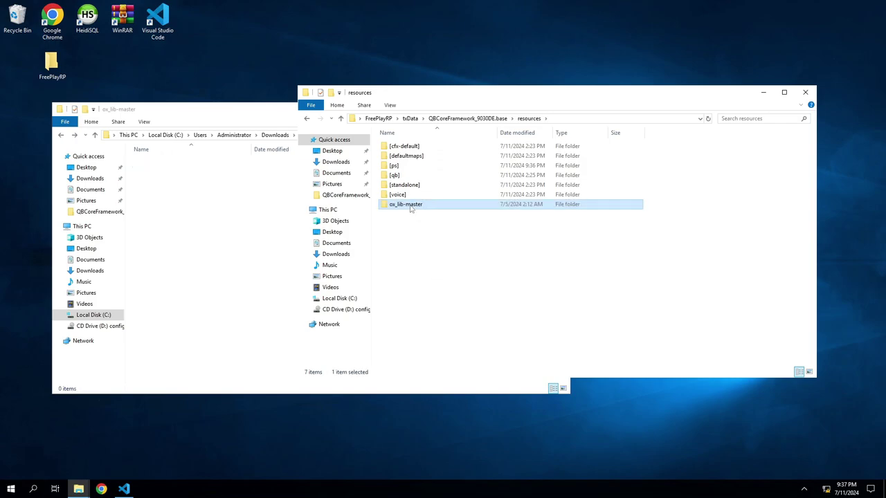
Step: Rename the ox_lib-master folder in resources as ox_lib
click(410, 205)
drag(405, 204, 429, 205)
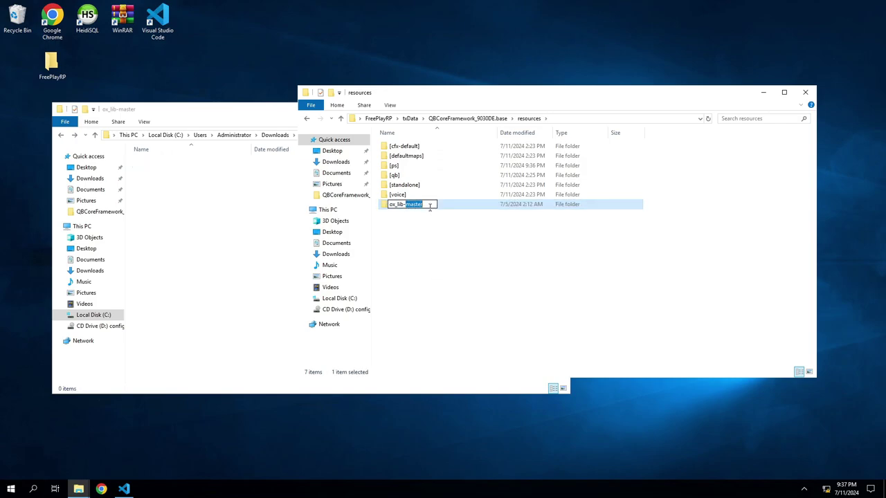
key(BackSpace)
key(BackSpace)
click(426, 225)
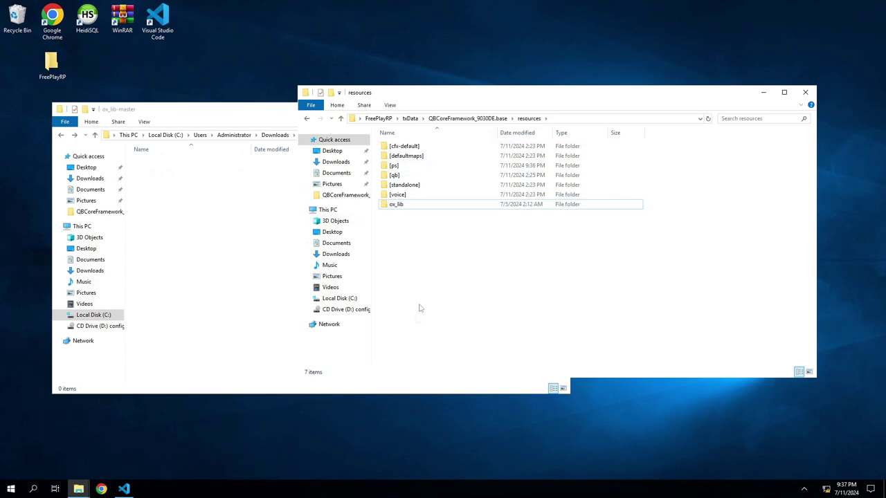
Step: Add the line ensure ox_lib above ensure qb-core in the QBCore & Extra stuff section of server.cfg
click(124, 489)
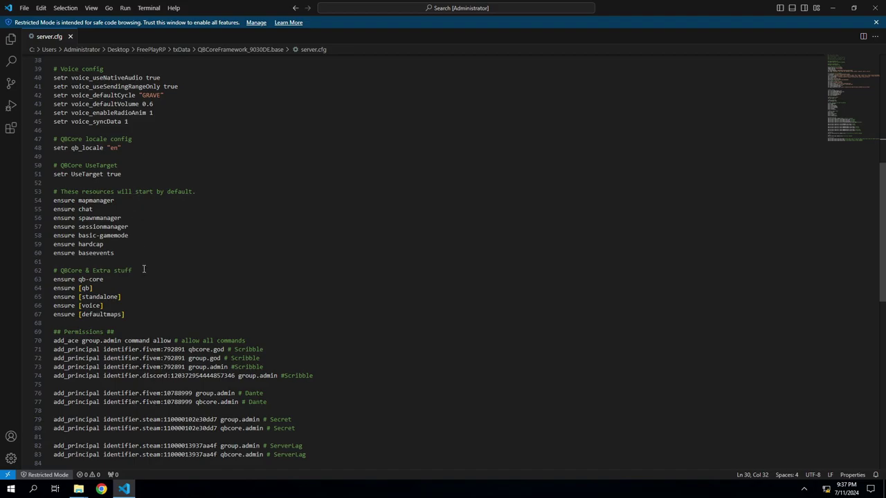
scroll(134, 247, down, 3)
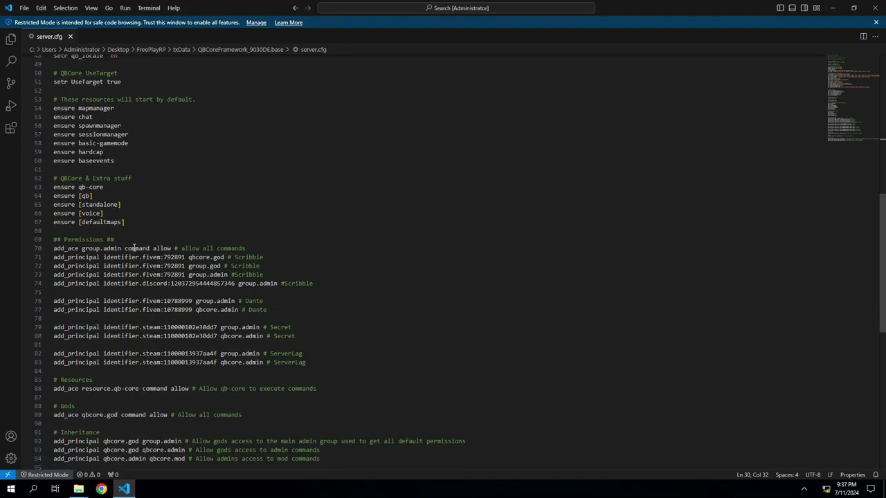
click(135, 179)
key(Return)
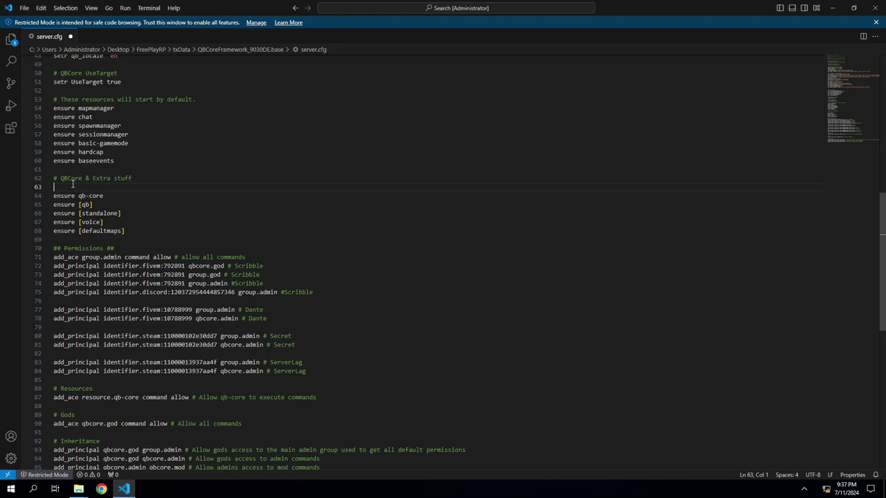
text(ens)
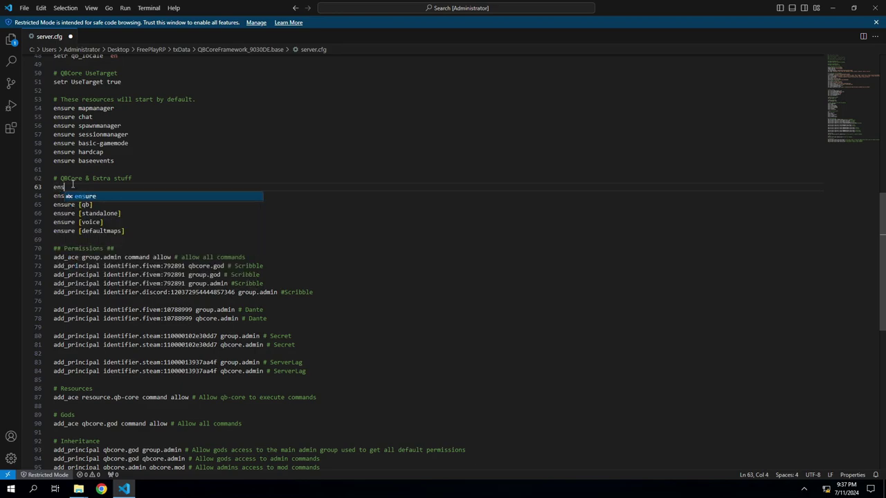
text(ure ox)
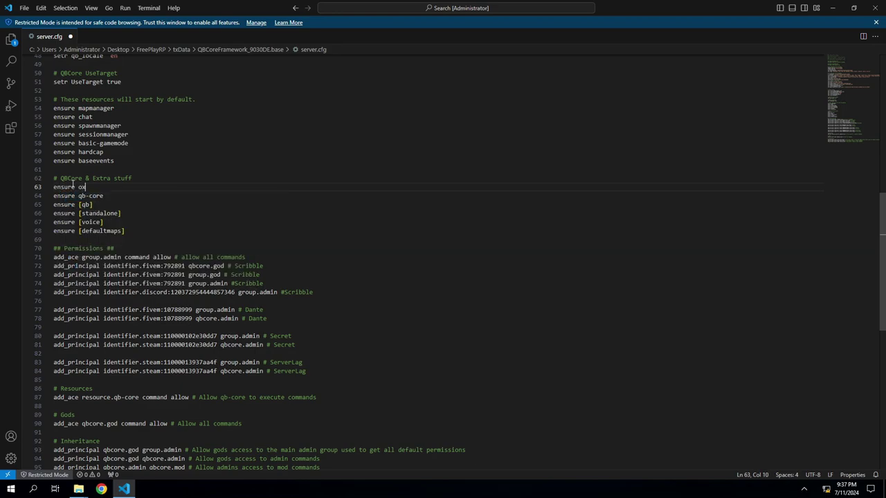
text(_lib)
click(101, 222)
click(104, 205)
key(Return)
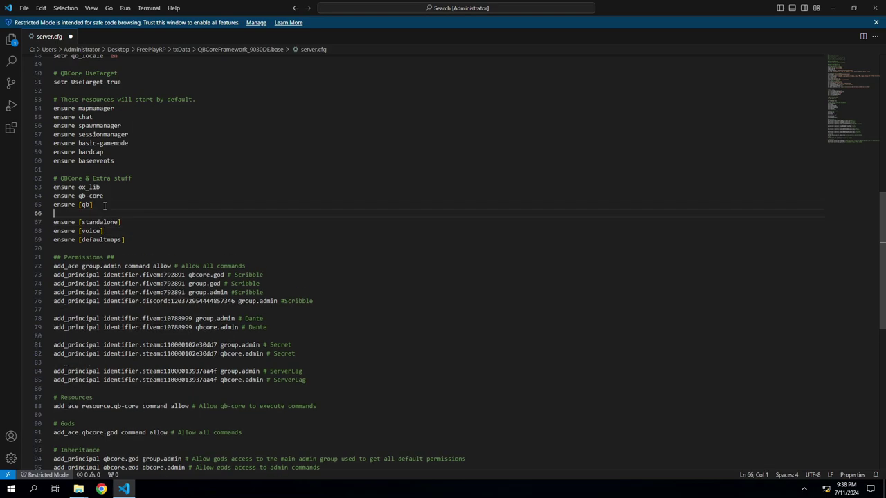
text(ensure)
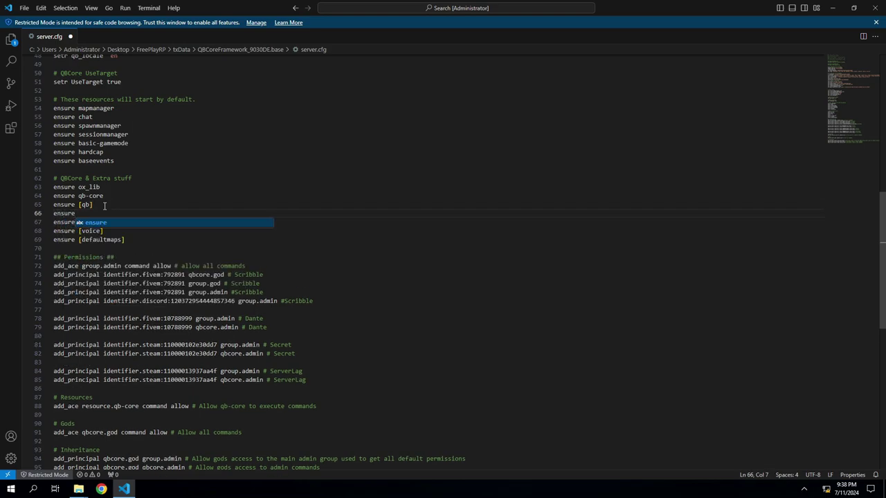
key(BackSpace)
key(BackSpace)
key(BackSpace)
key(BackSpace)
key(BackSpace)
key(BackSpace)
key(BackSpace)
key(BackSpace)
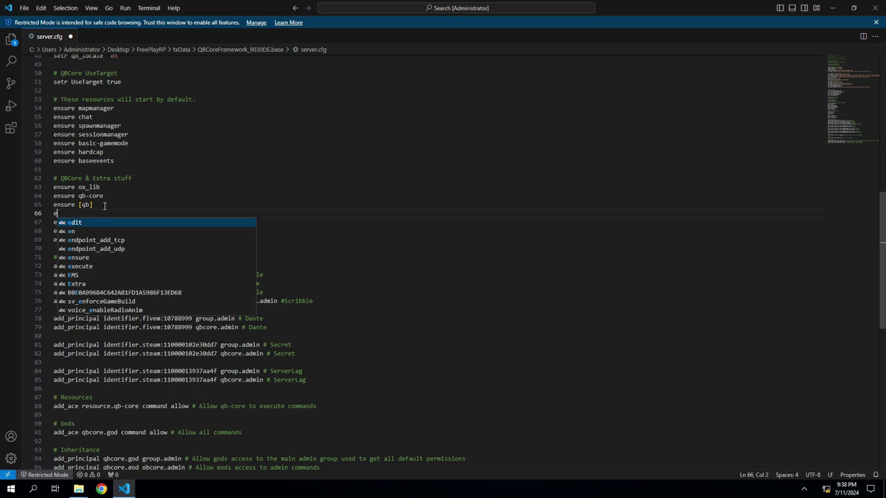
Step: Add the line ensure [ps] below ensure [defaultmaps] in server.cfg and save the file
click(134, 231)
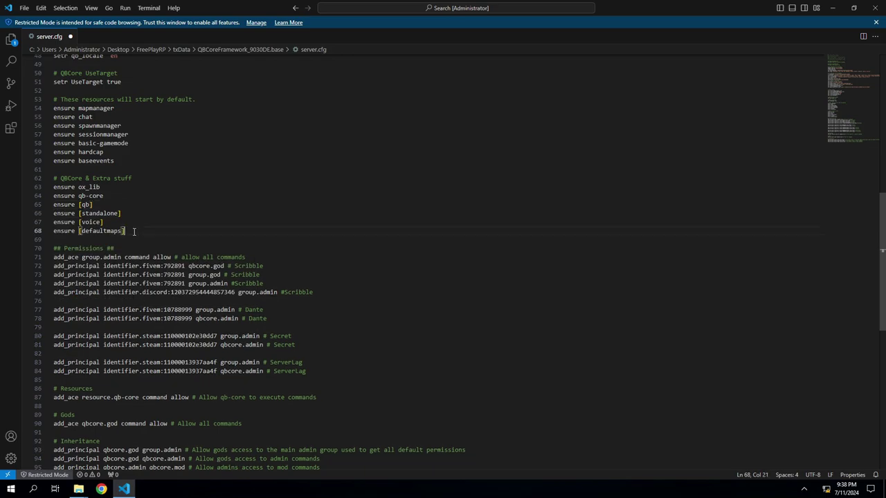
key(Return)
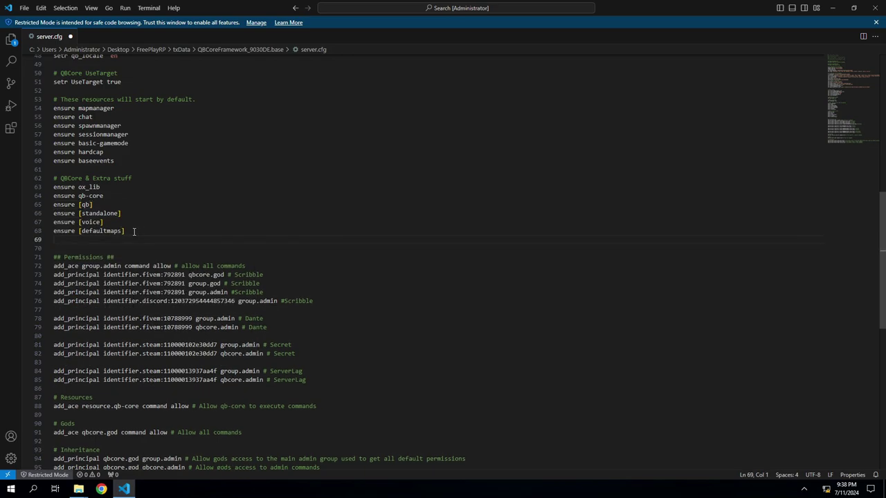
text(ensure [ps)
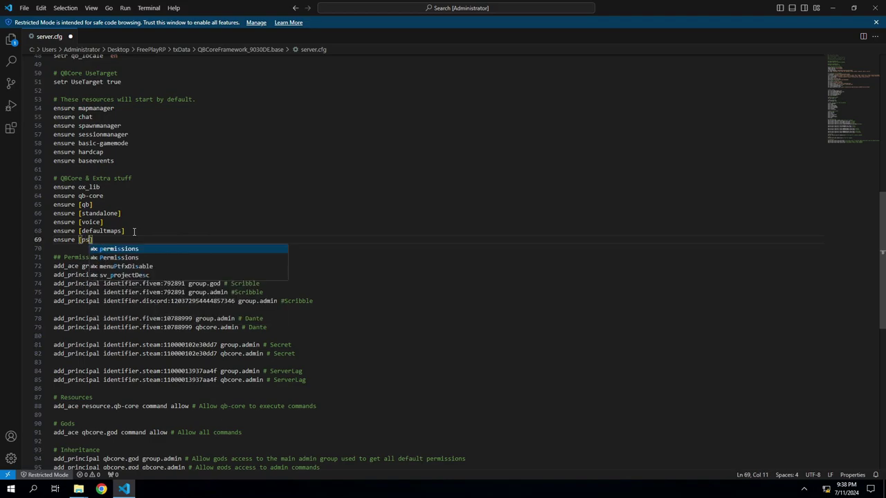
click(133, 232)
click(23, 8)
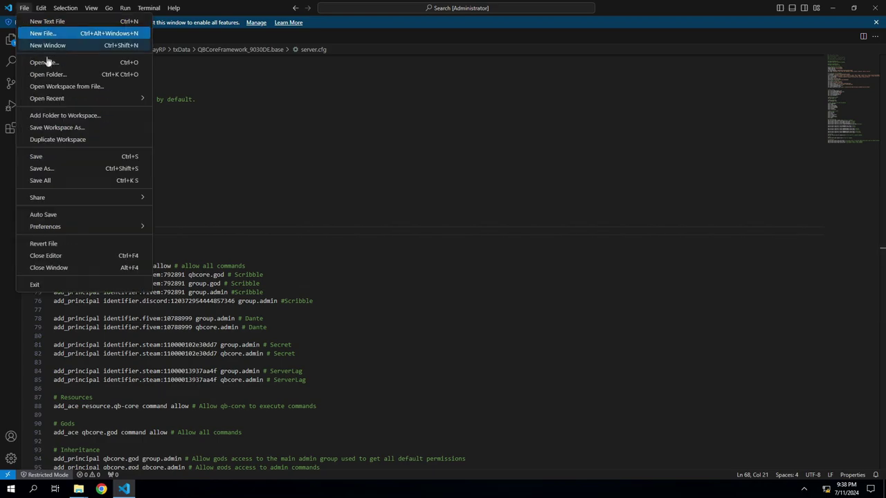
click(55, 158)
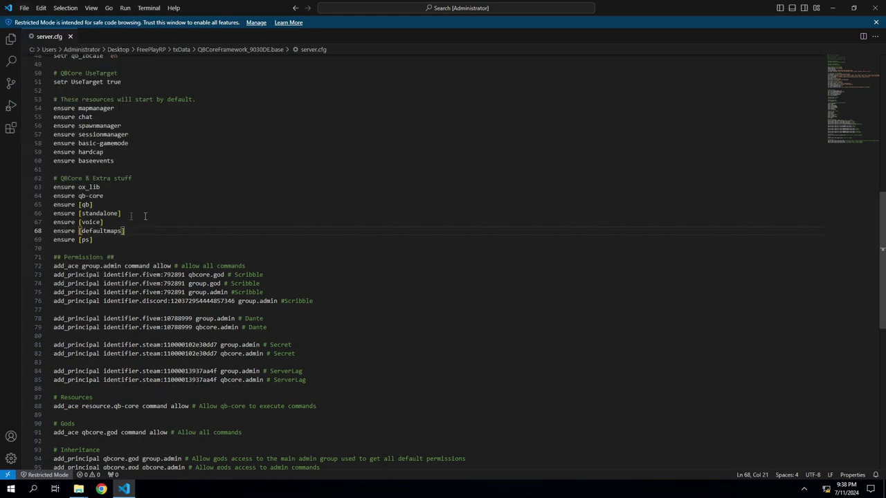
Step: Minimize the code editor and close the emptied ox_lib-master folder window
click(836, 9)
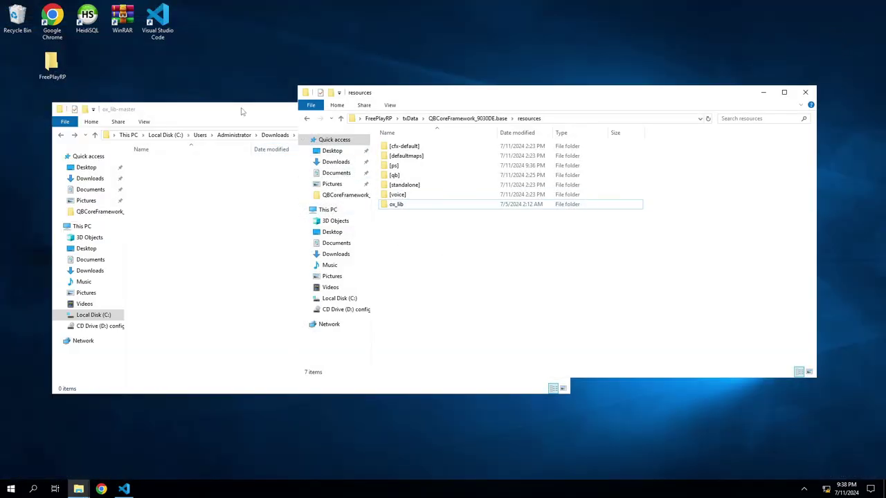
click(243, 111)
click(559, 109)
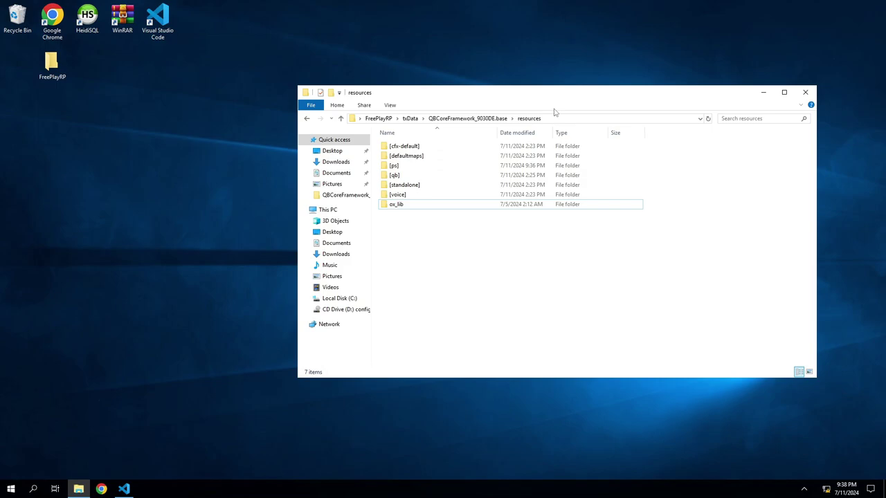
Step: Open config.lua from the shared folder of ps-adminmenu, inside [ps] under resources
click(404, 167)
double_click(404, 167)
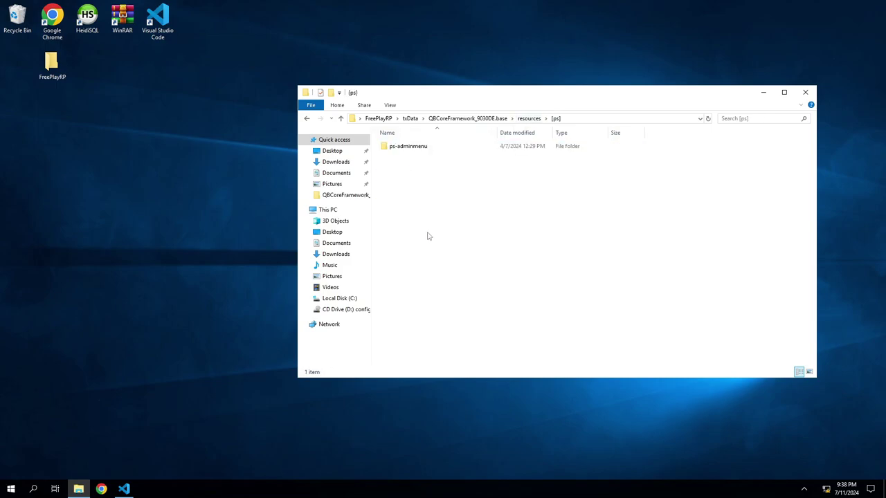
double_click(401, 148)
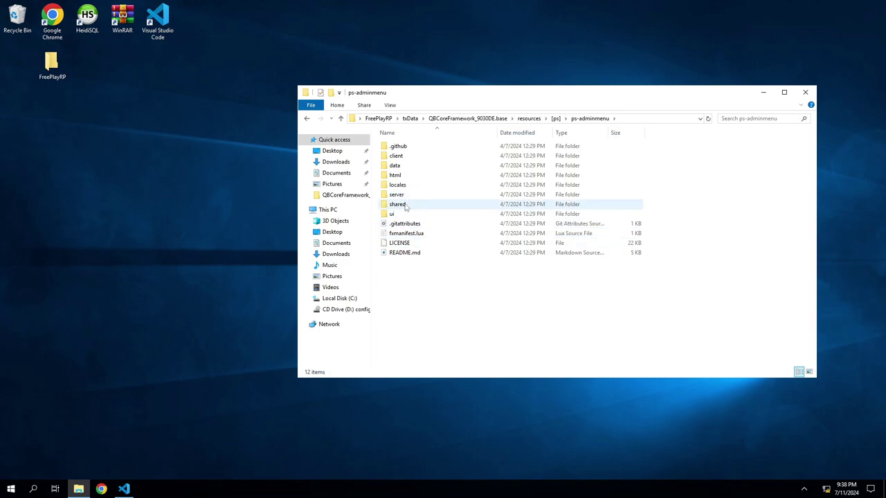
double_click(401, 205)
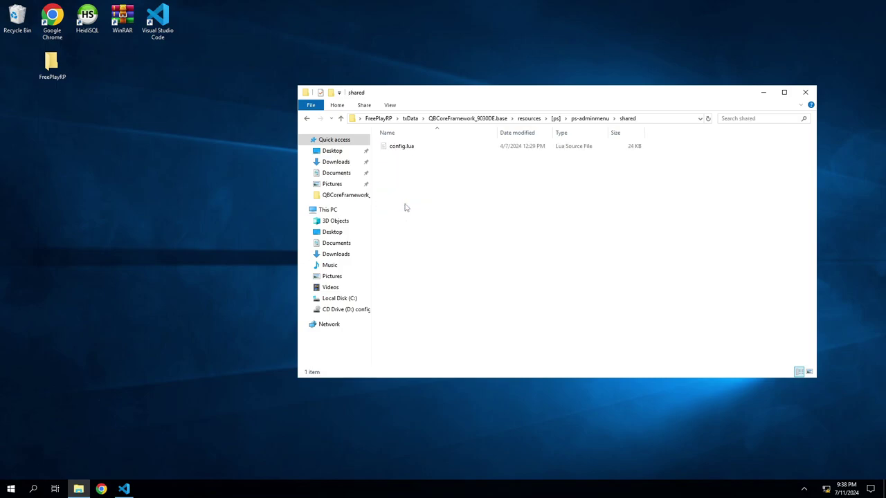
click(402, 149)
double_click(402, 150)
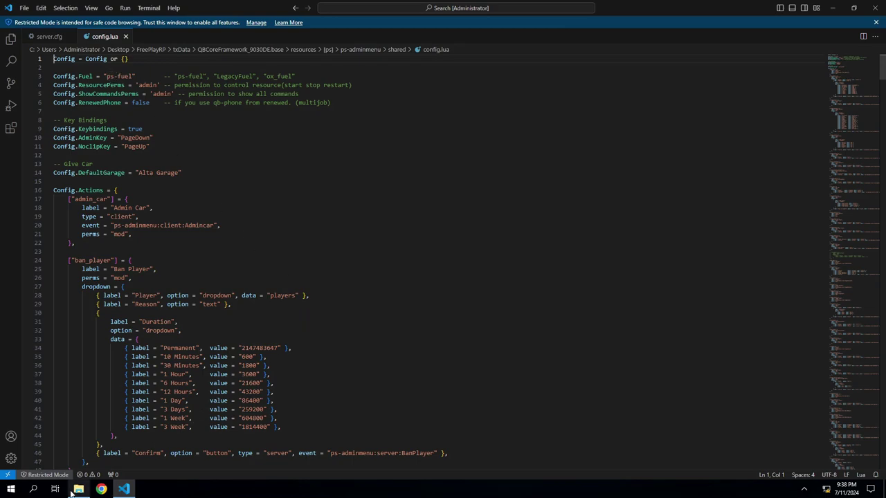
Step: Switch to File Explorer and copy the name of the LegacyFuel folder inside [standalone] under resources
mouse_move(79, 489)
click(79, 472)
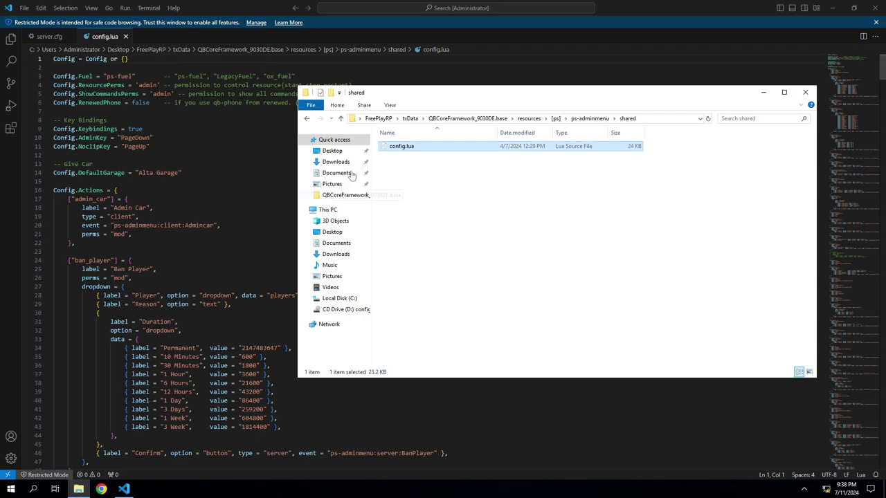
click(529, 118)
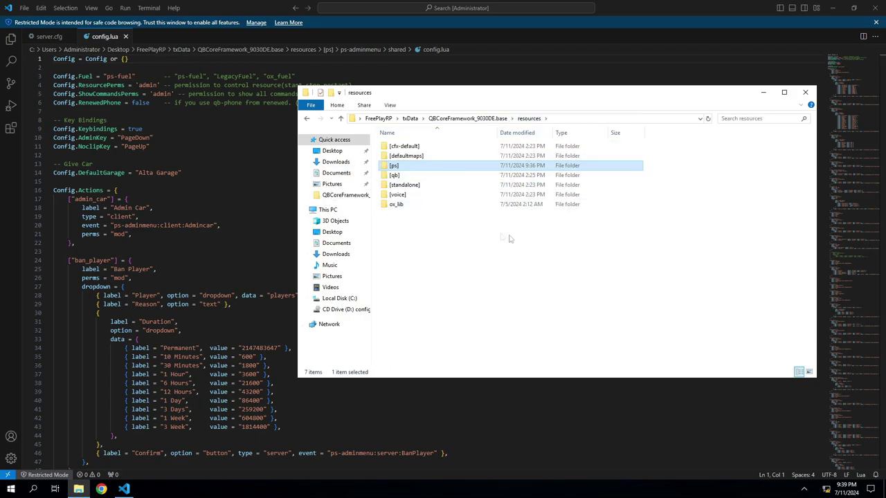
double_click(400, 184)
click(400, 177)
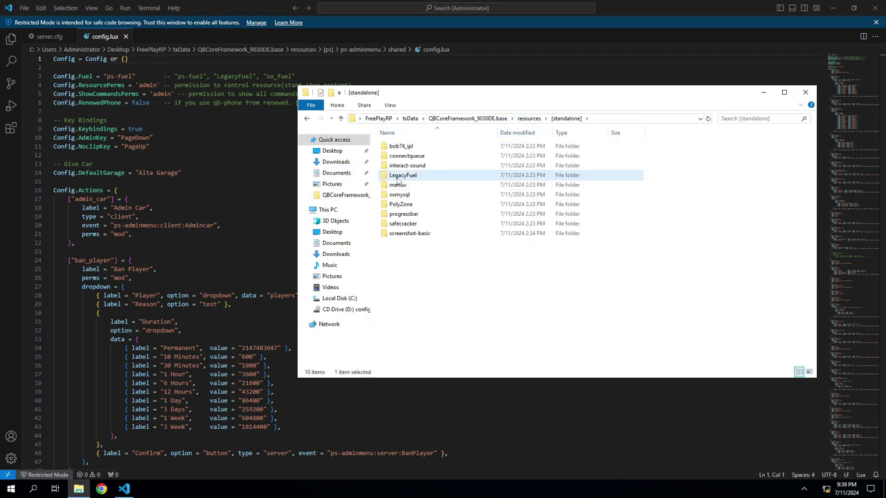
click(400, 176)
key(ctrl+c)
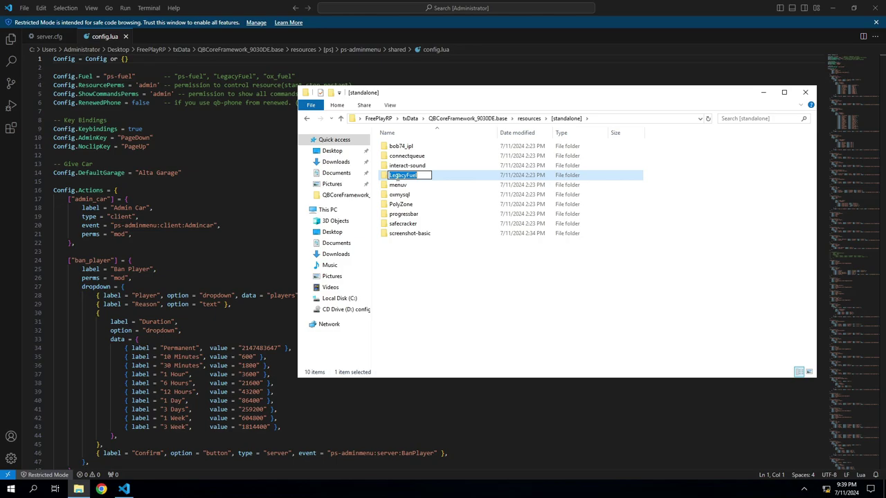
click(451, 257)
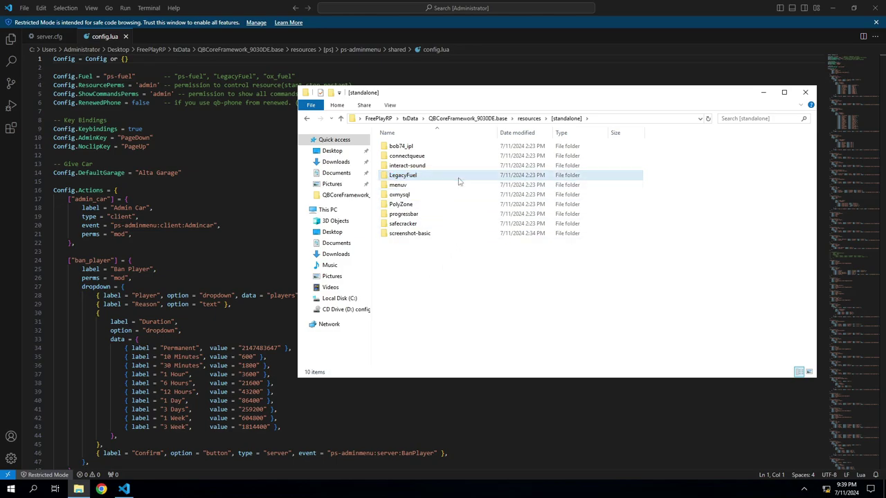
Step: Back in config.lua in the code editor, set Config.Fuel to "LegacyFuel"
click(119, 74)
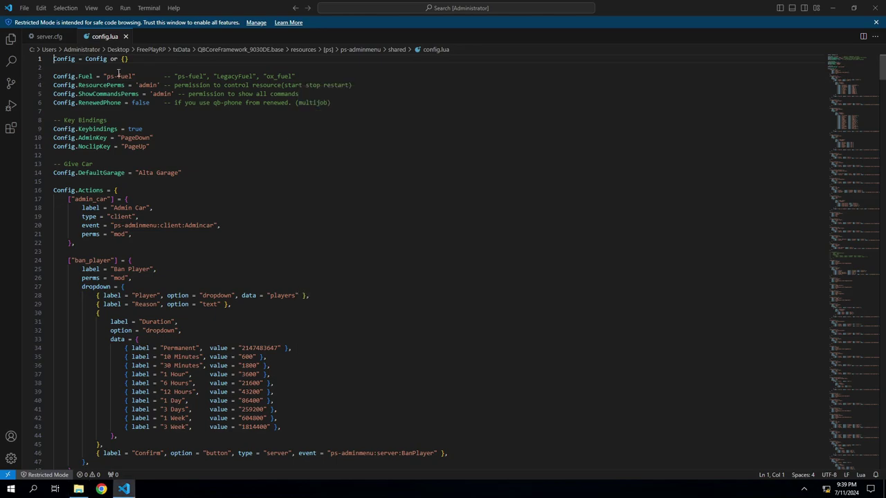
double_click(119, 75)
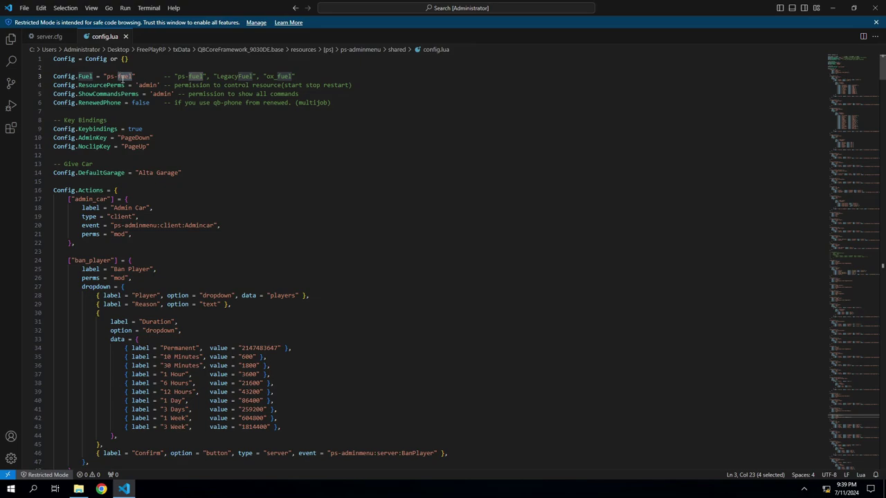
key(BackSpace)
key(BackSpace)
key(BackSpace)
key(BackSpace)
key(ctrl+v)
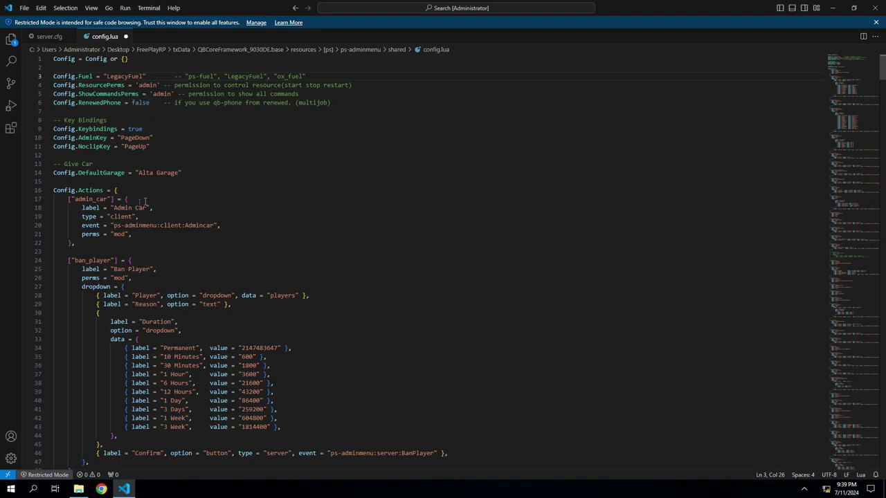
Step: Set Config.ResourcePerms to 'god' in config.lua
scroll(104, 207, down, 3)
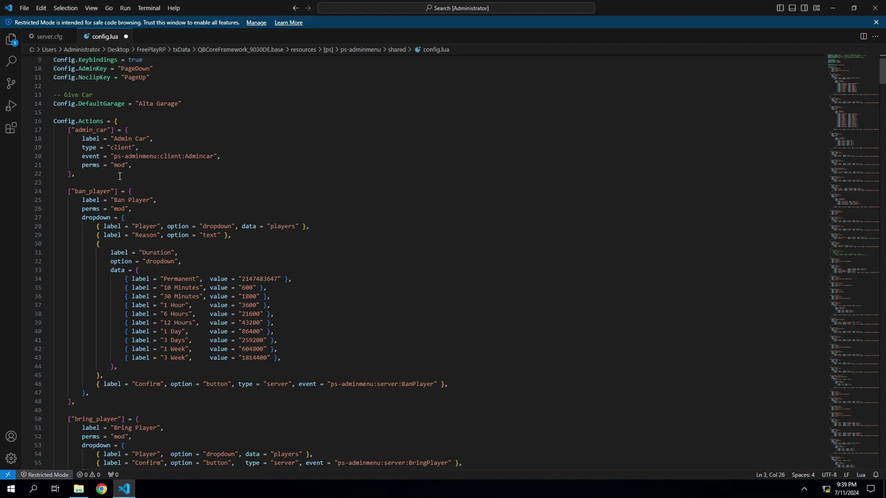
scroll(166, 137, up, 3)
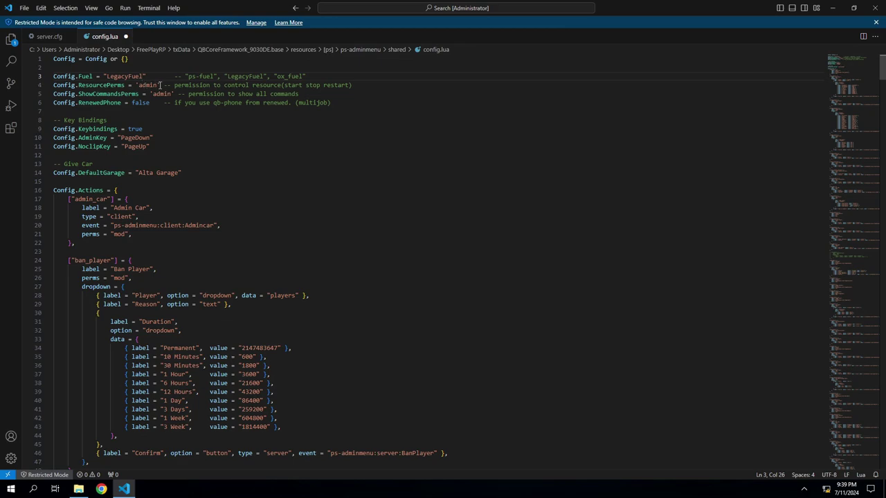
double_click(152, 85)
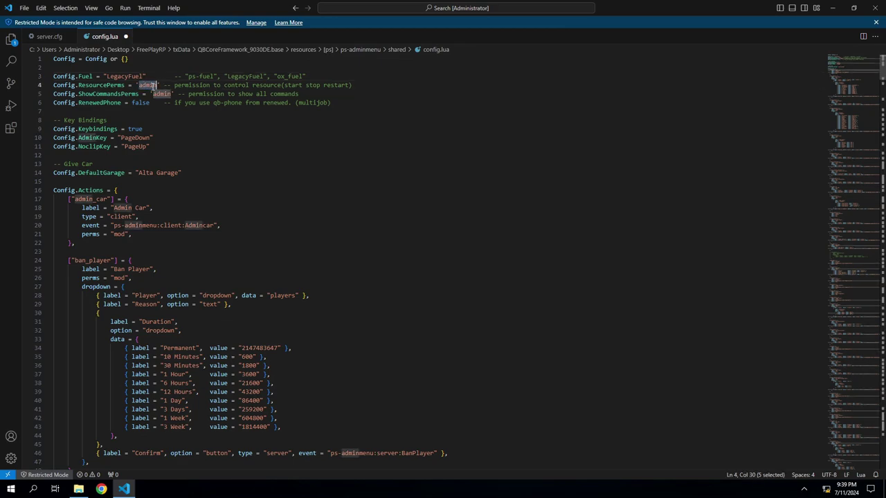
text(god)
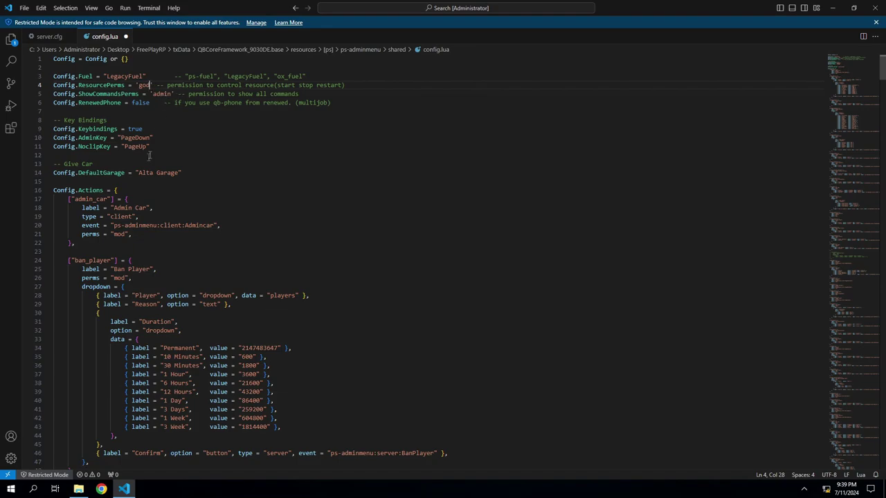
Step: Set the perms of the ban_player action to "admin" in Config.Actions
scroll(154, 167, down, 2)
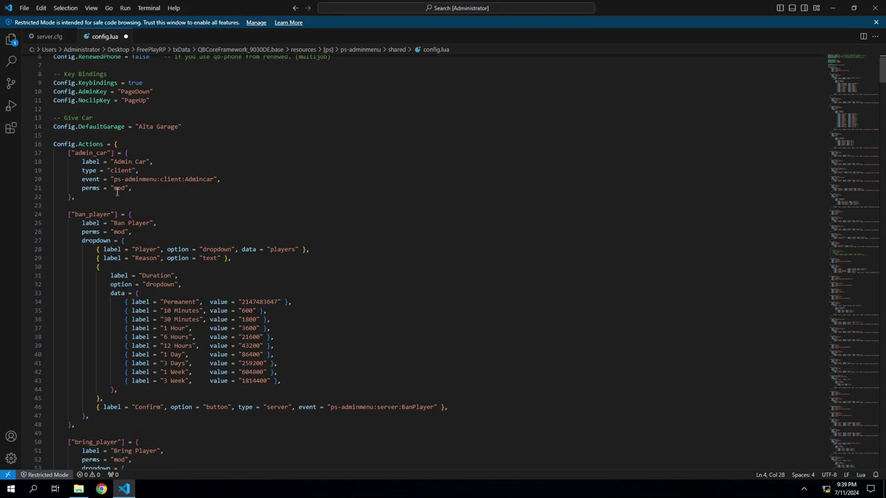
scroll(119, 228, down, 4)
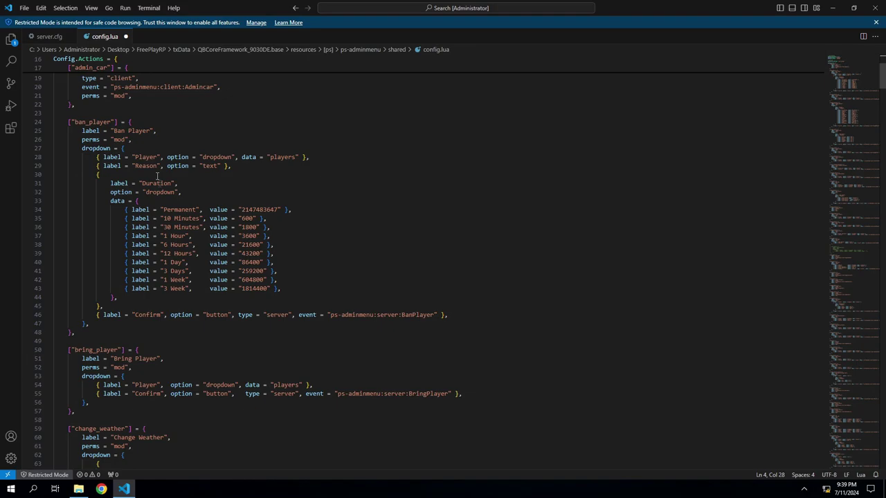
double_click(118, 140)
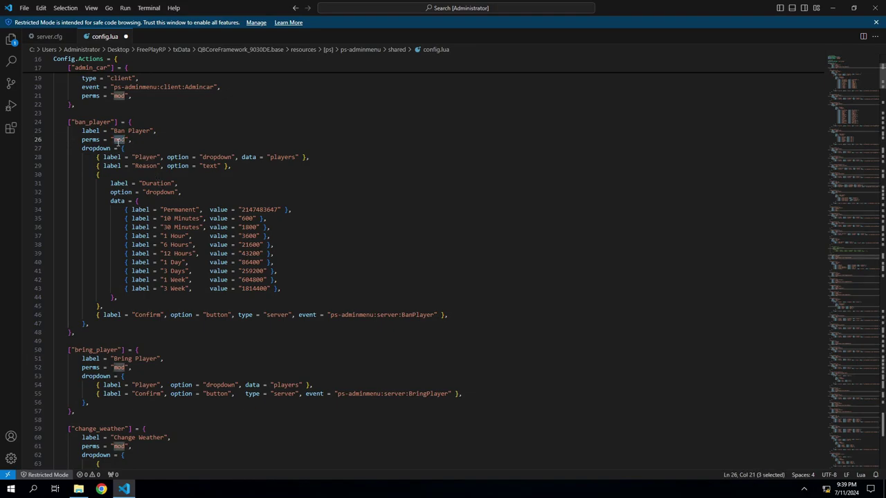
text(admin)
Step: Set the perms of the change_weather action to "admin"
scroll(151, 166, down, 2)
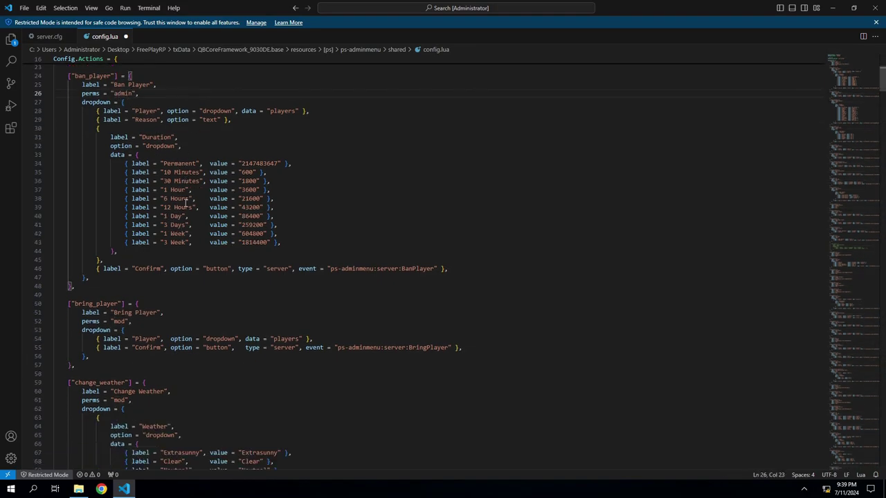
scroll(184, 202, down, 3)
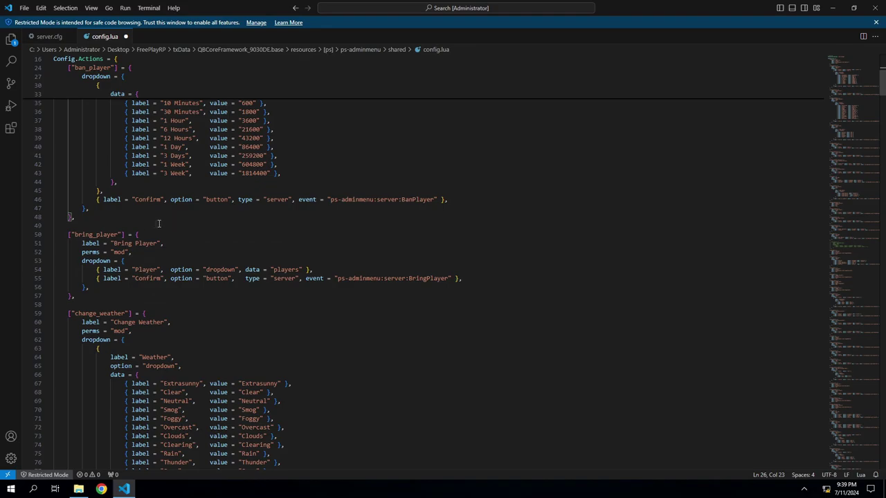
scroll(115, 245, down, 2)
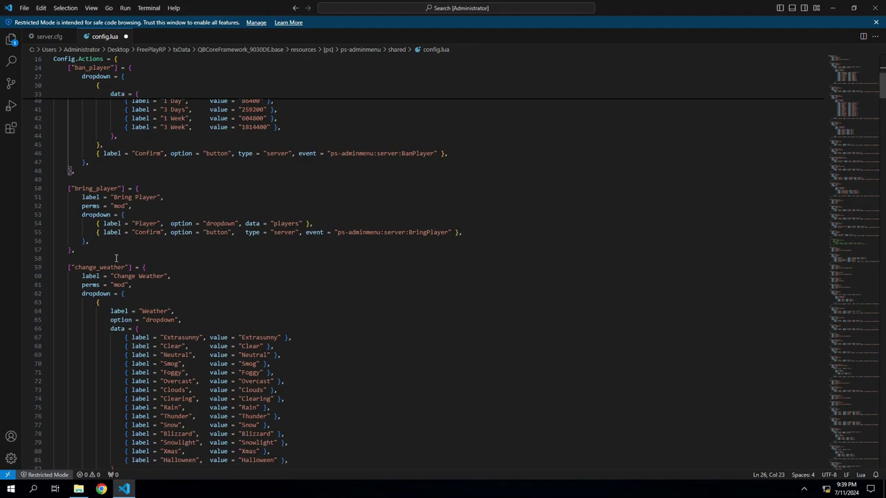
double_click(118, 284)
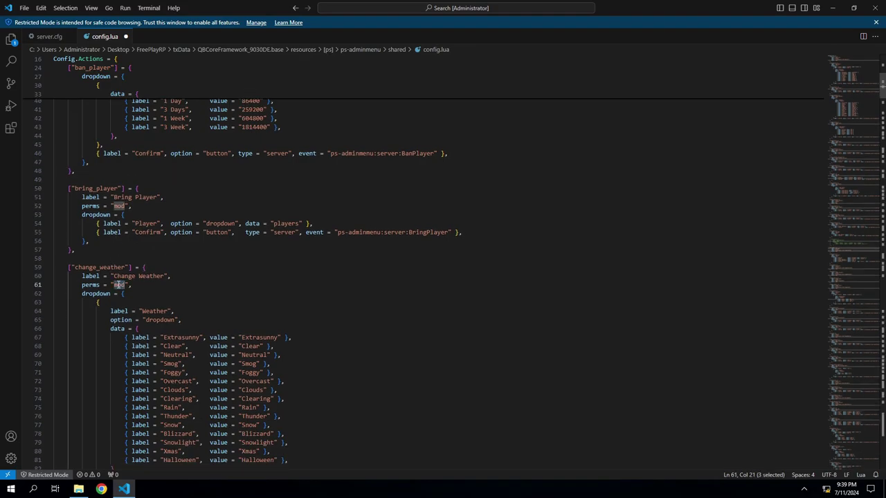
text(admin)
Step: Set the perms of the change_time action to "admin"
scroll(261, 253, down, 12)
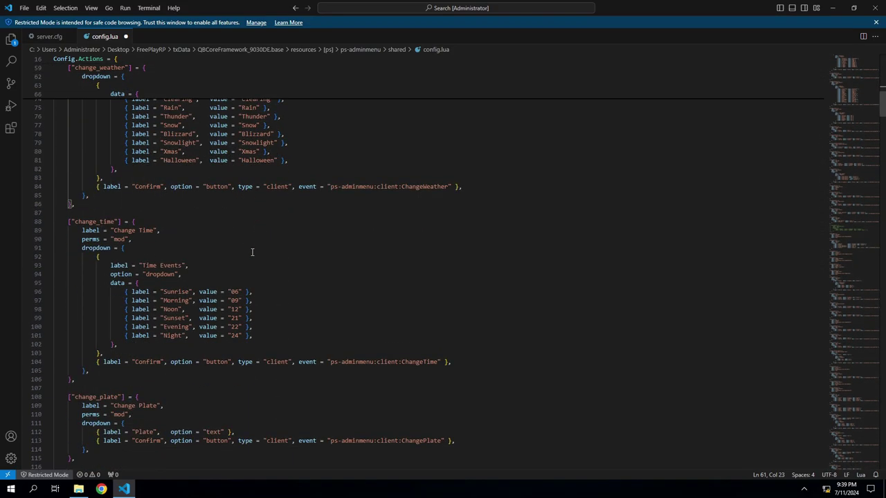
double_click(119, 239)
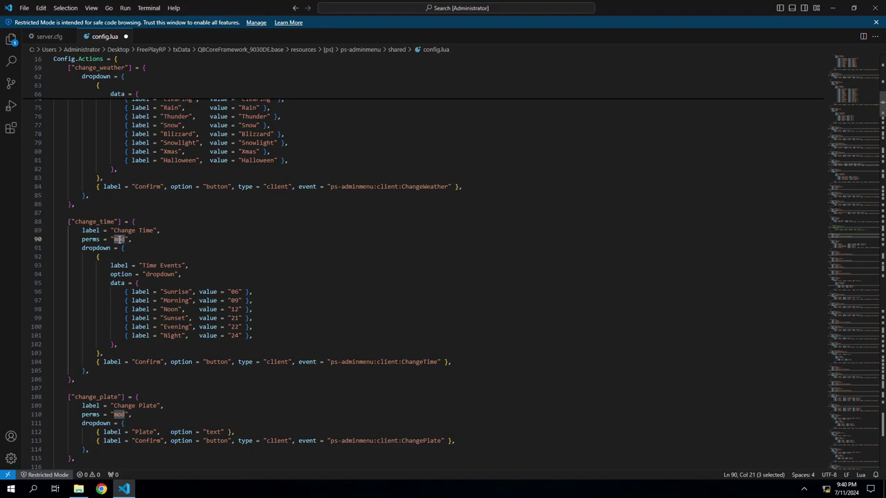
text(admin)
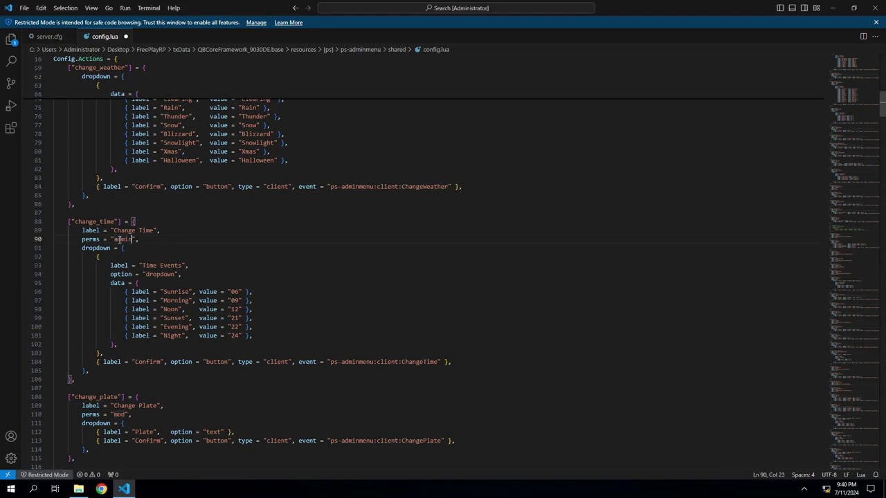
Step: Review the permission levels of the remaining actions in Config.Actions, from change_plate down to toggle_laser
scroll(145, 254, down, 5)
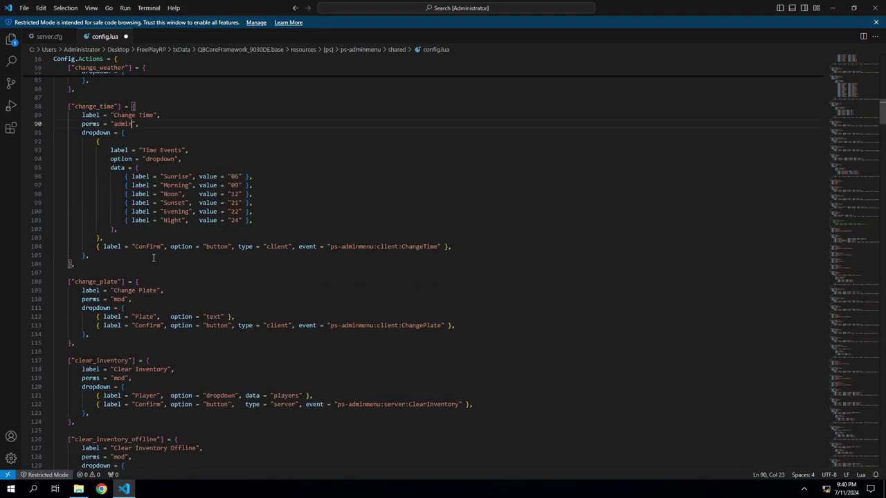
scroll(128, 286, down, 3)
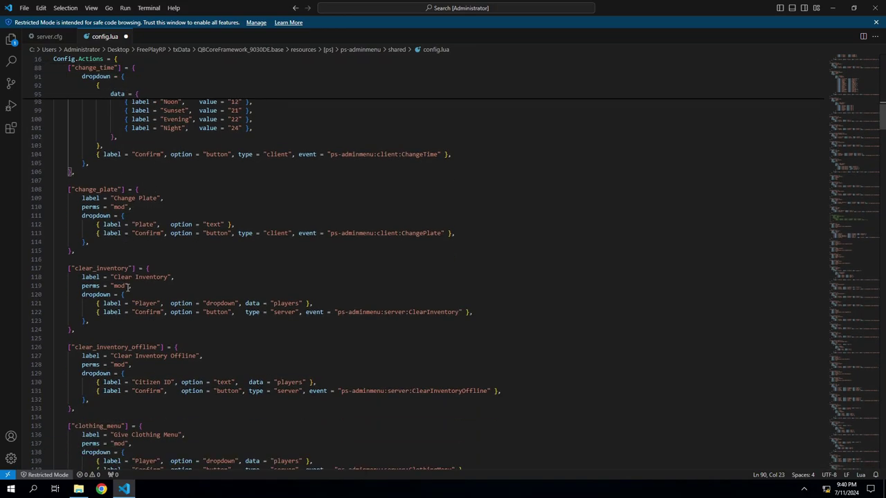
scroll(134, 287, down, 3)
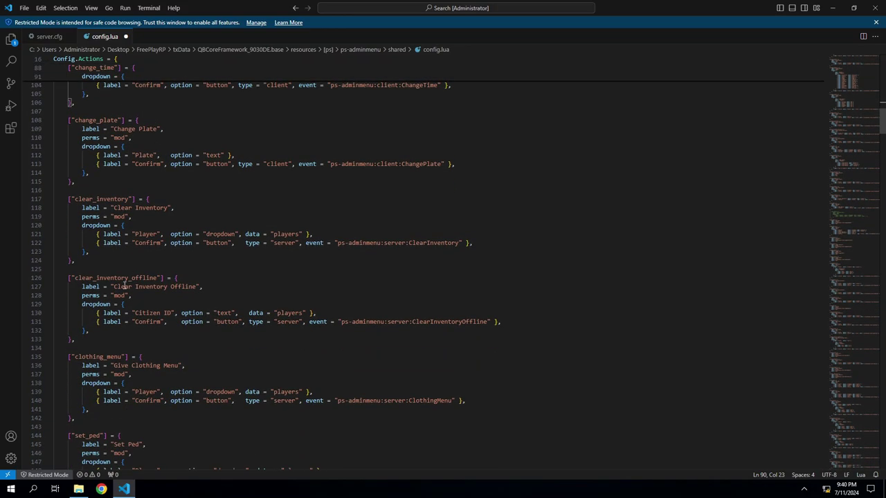
scroll(128, 298, down, 5)
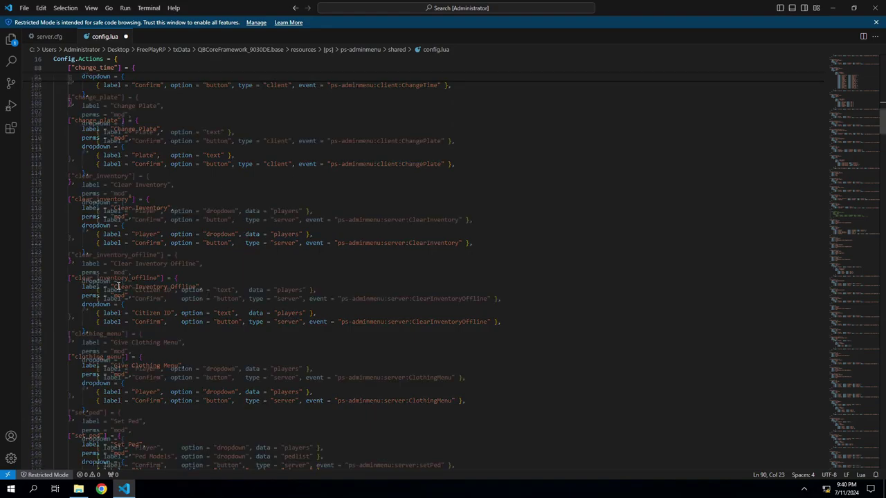
scroll(122, 305, down, 1)
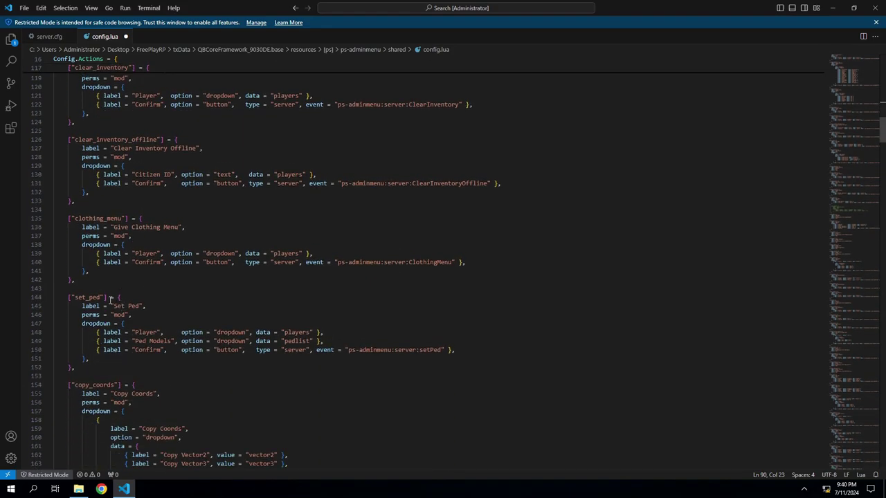
scroll(111, 308, down, 3)
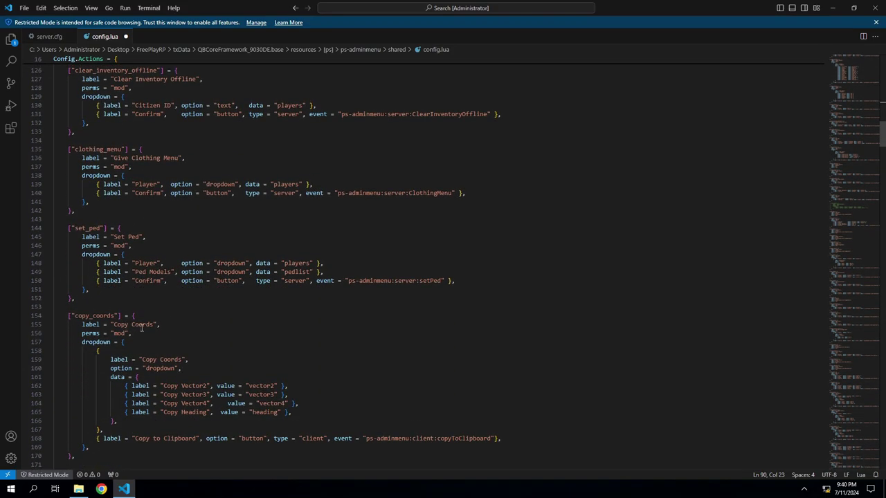
scroll(162, 328, down, 3)
scroll(151, 306, down, 10)
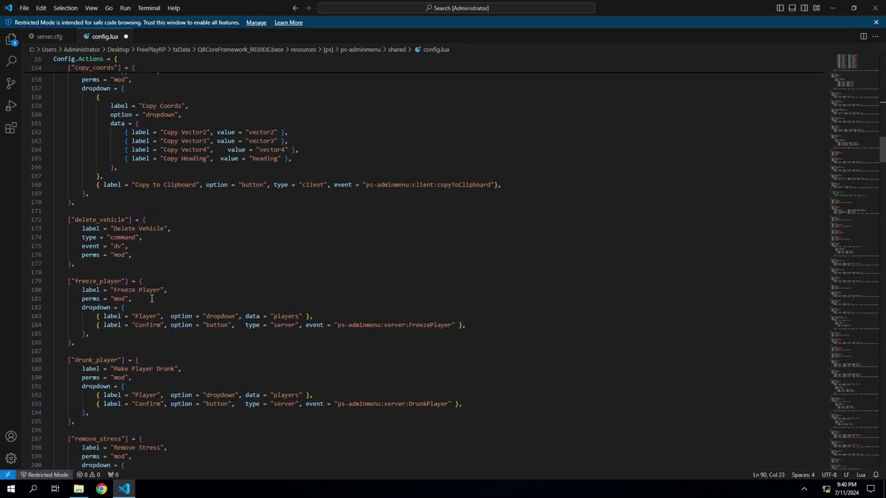
scroll(148, 280, down, 3)
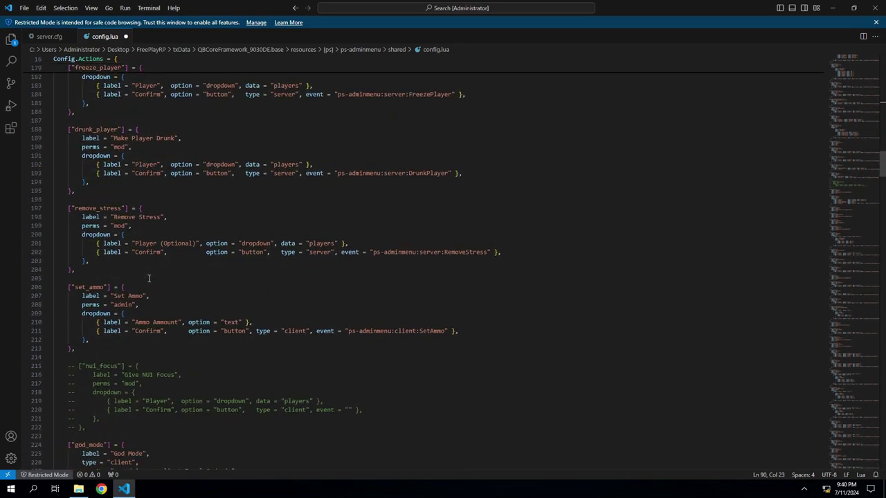
scroll(148, 278, down, 1)
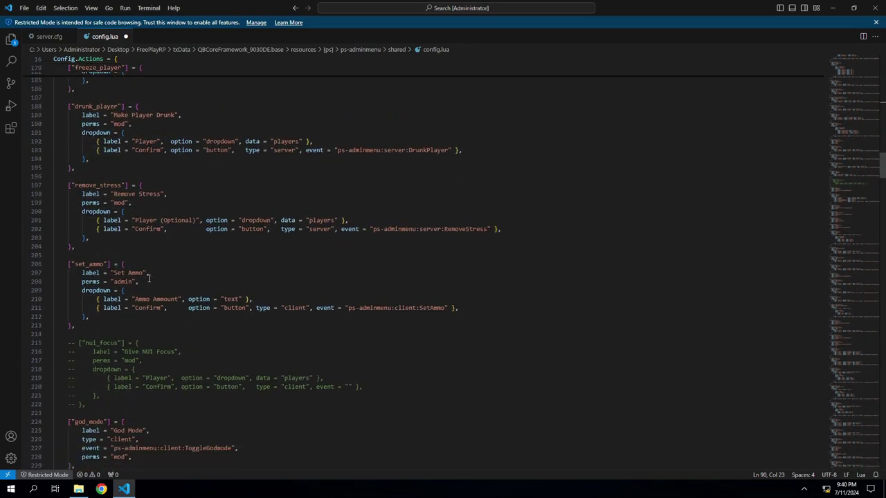
scroll(151, 285, down, 4)
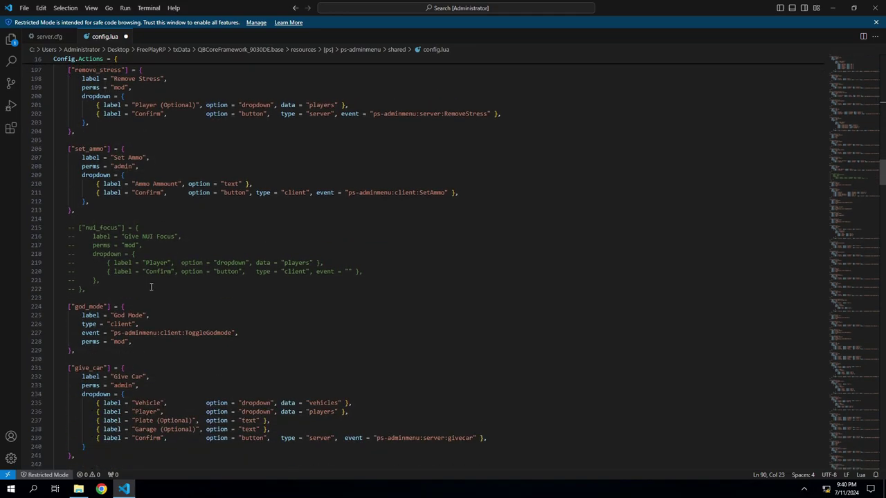
scroll(151, 287, down, 2)
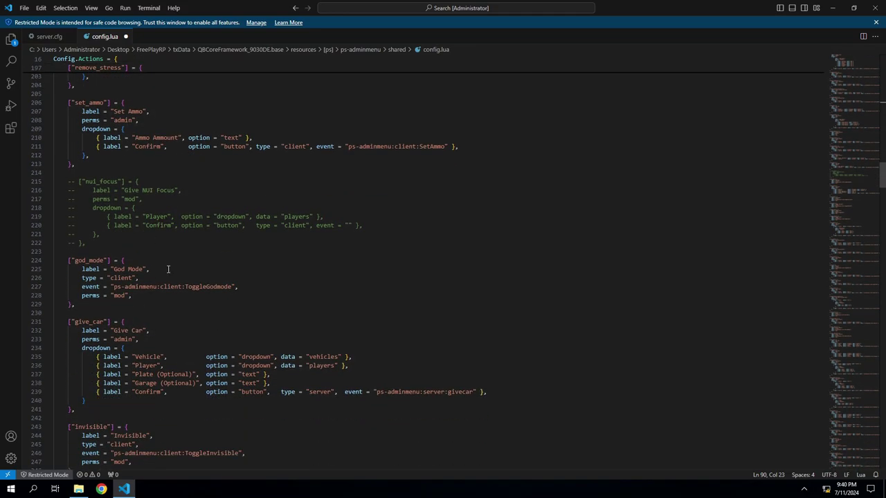
scroll(168, 270, down, 2)
scroll(139, 294, down, 4)
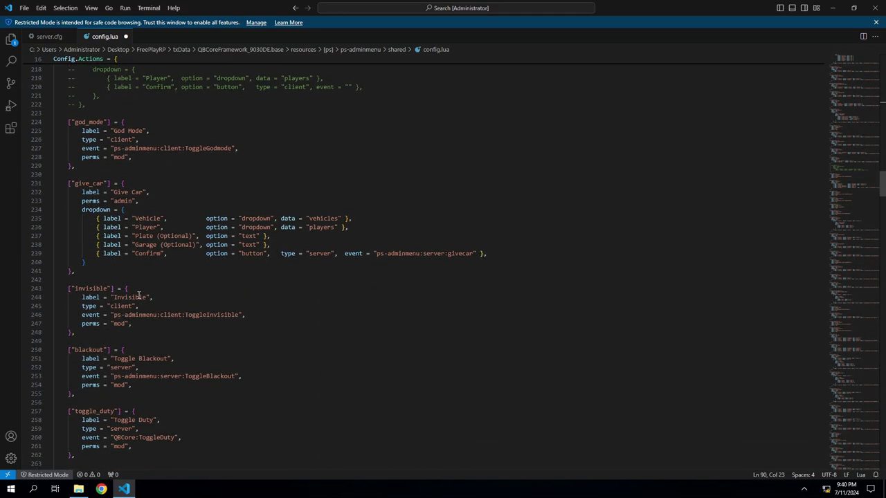
scroll(163, 254, down, 2)
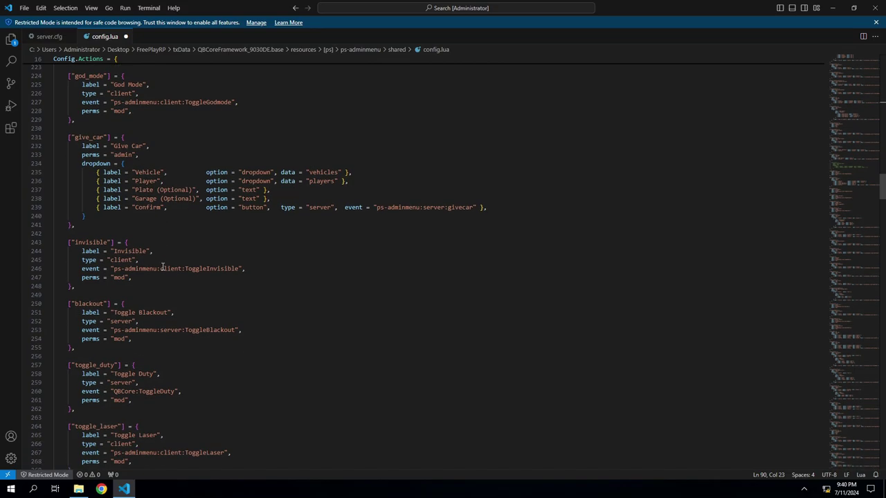
Step: Review the permission levels of the actions from set_perms to mute_player in Config.Actions, checking the perms value of mute_player
scroll(159, 263, down, 3)
scroll(145, 242, down, 6)
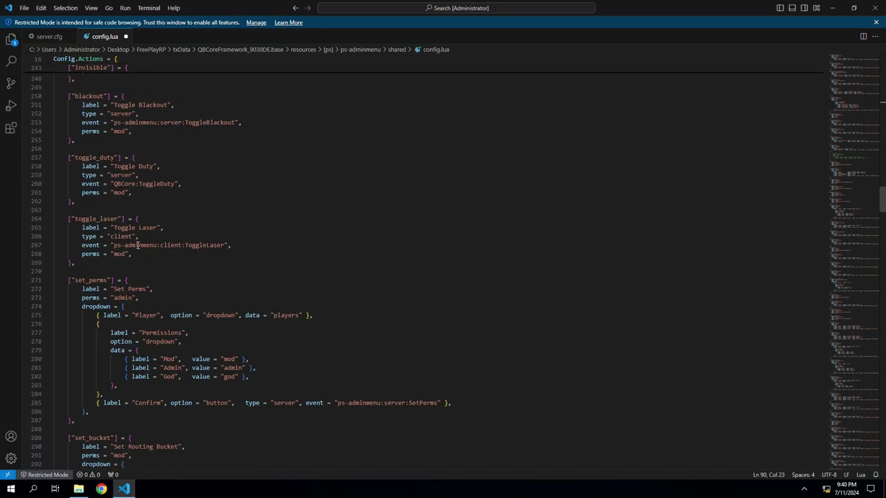
scroll(137, 249, down, 7)
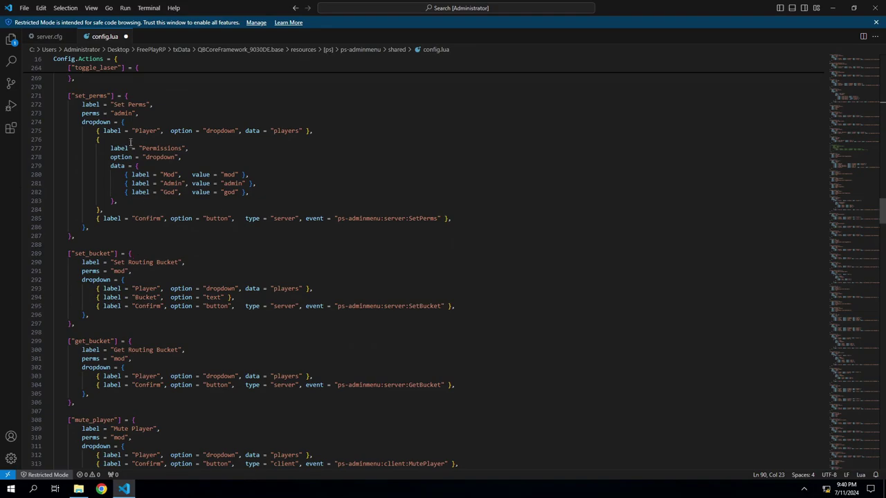
scroll(134, 266, down, 2)
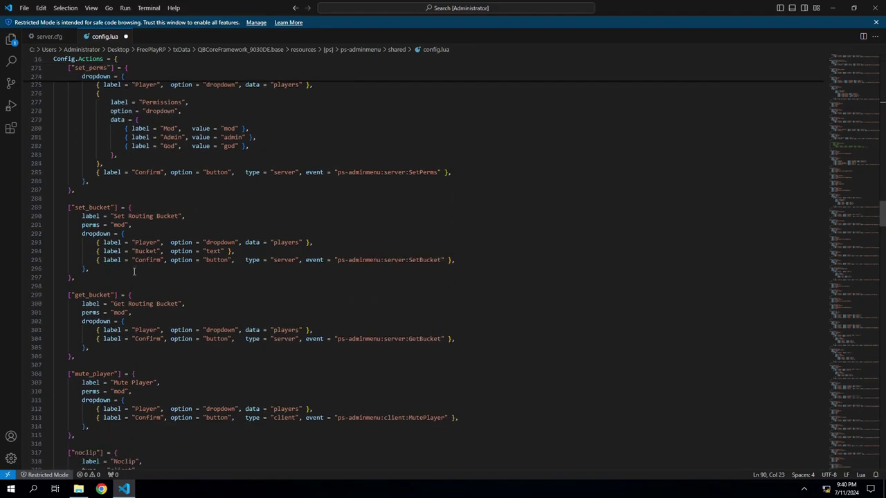
scroll(133, 271, down, 5)
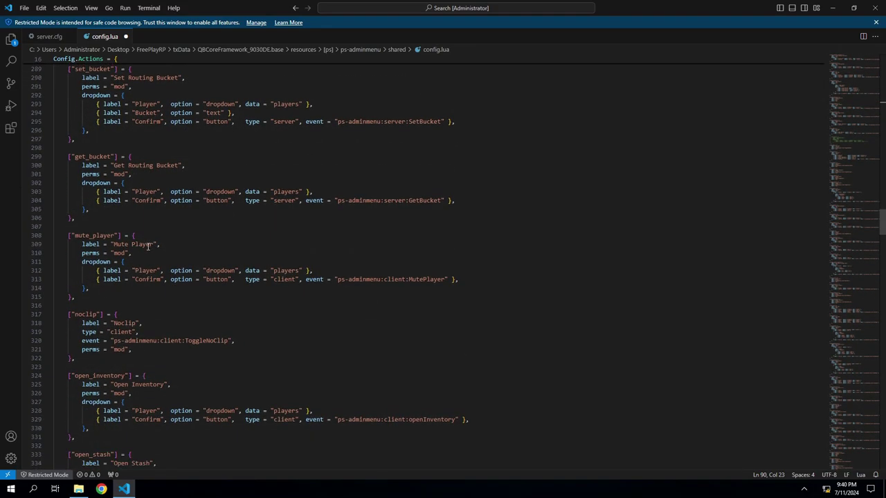
scroll(147, 246, down, 3)
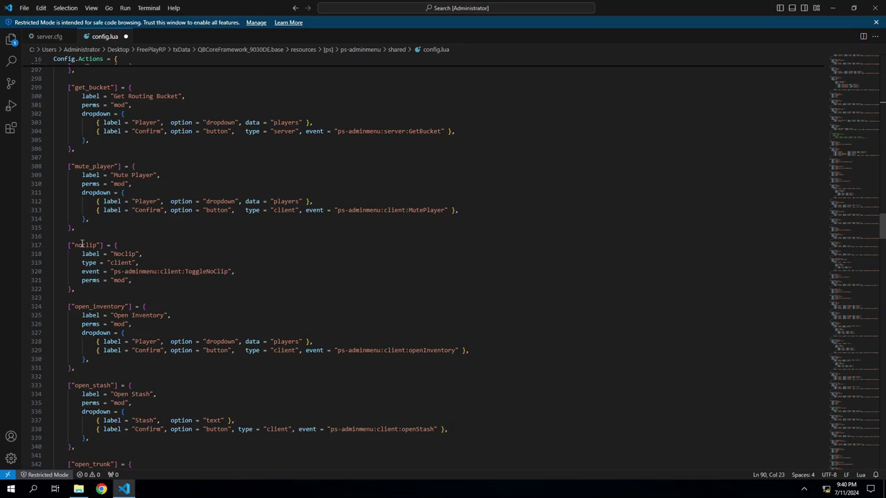
double_click(118, 183)
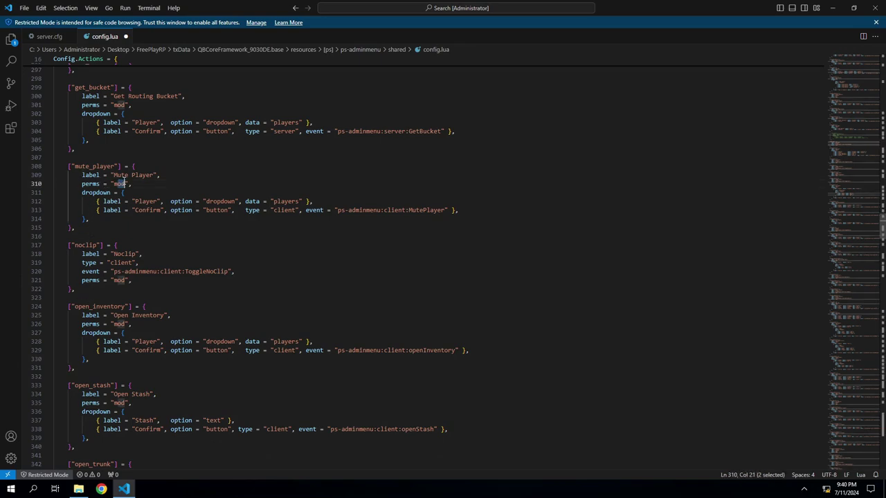
double_click(80, 166)
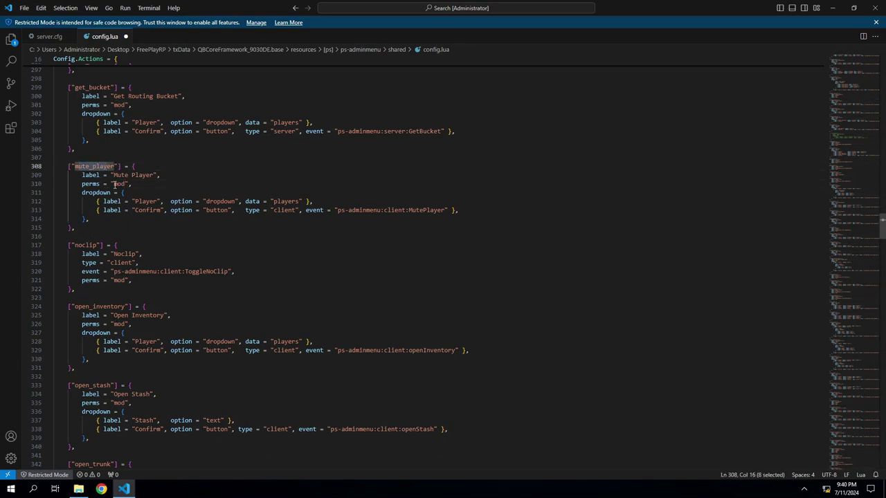
double_click(118, 184)
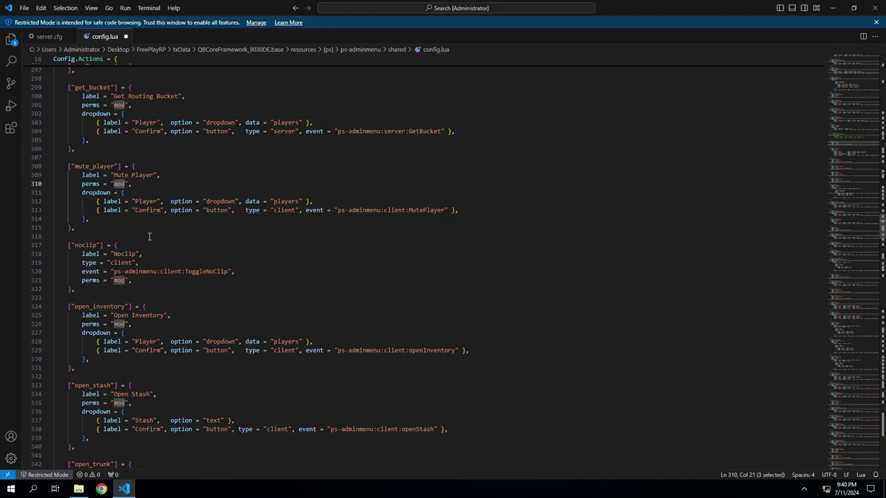
Step: Review the permission levels of the actions from noclip down to the teleport to player entry in Config.Actions
scroll(138, 247, down, 3)
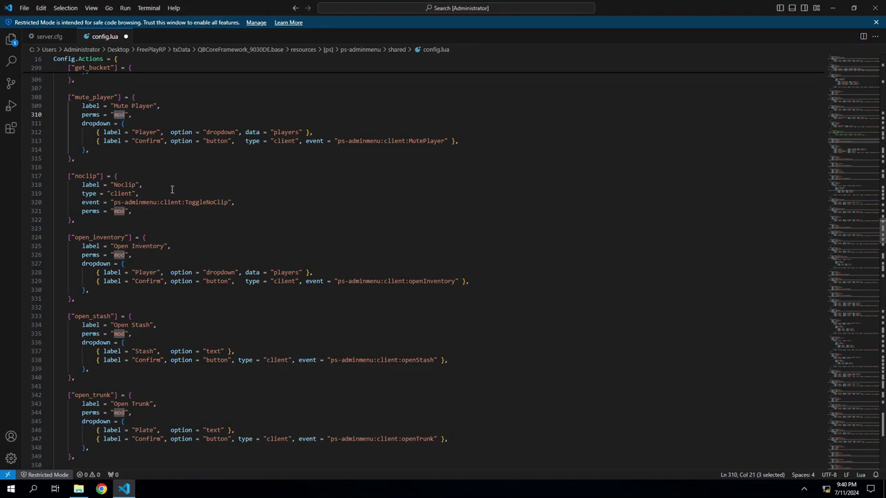
scroll(159, 187, down, 3)
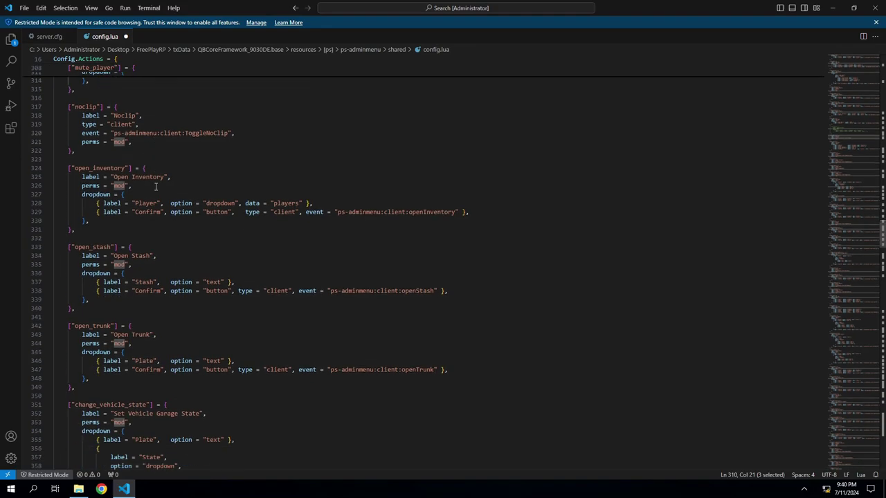
scroll(174, 220, down, 8)
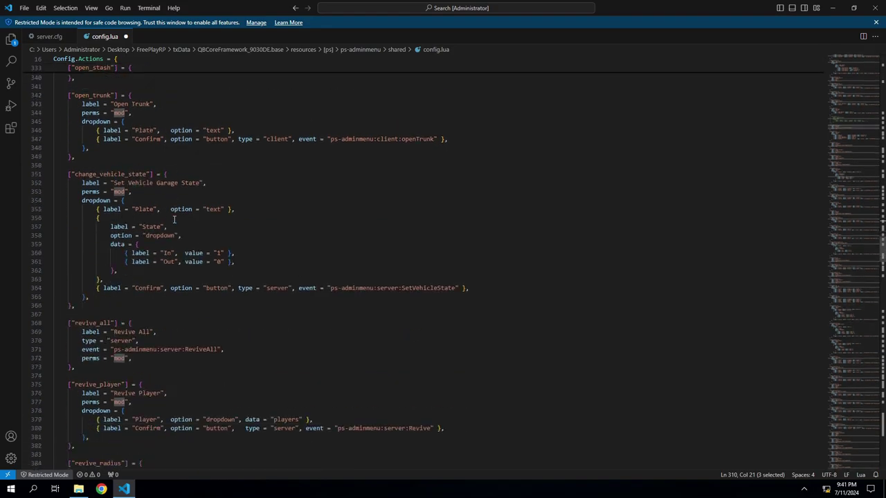
scroll(173, 219, down, 6)
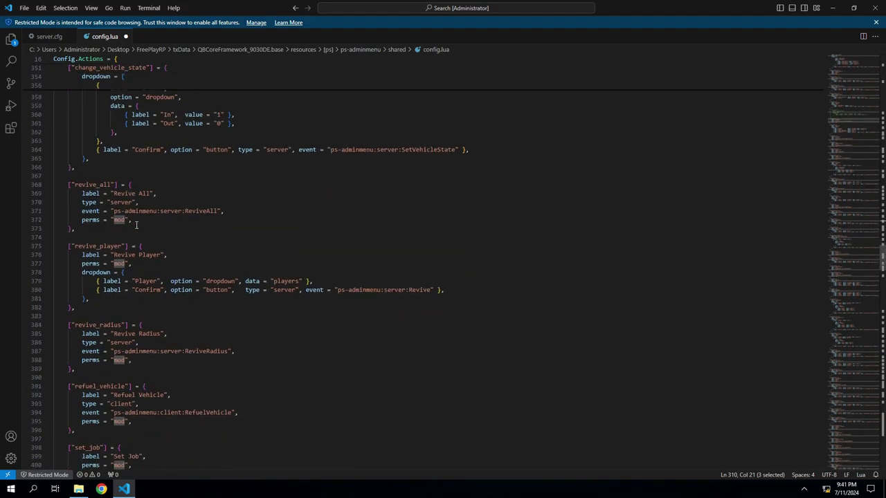
scroll(135, 229, down, 6)
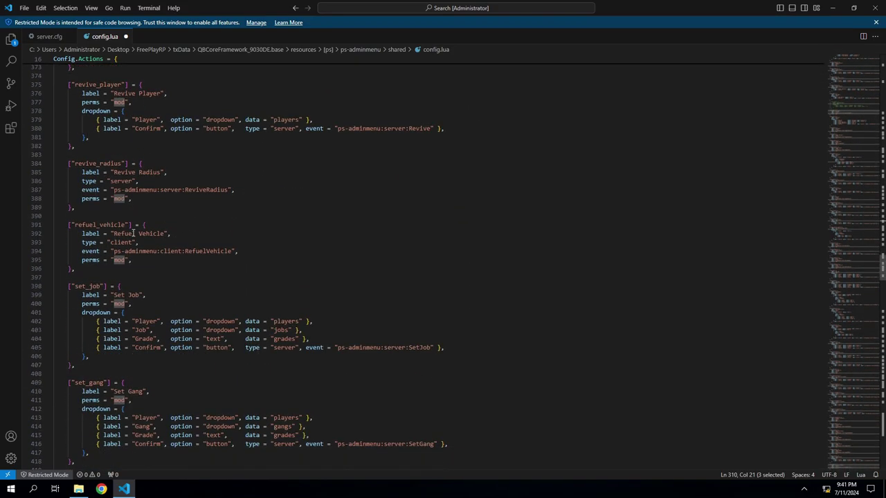
scroll(132, 234, down, 5)
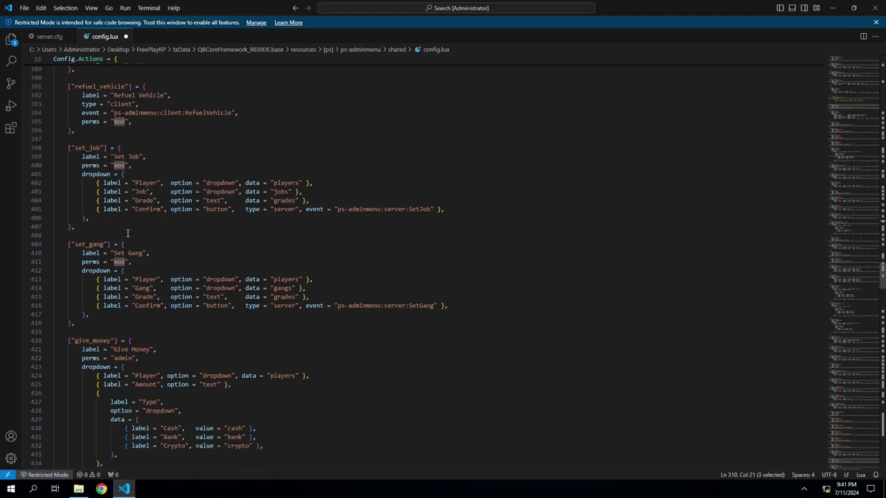
scroll(130, 241, down, 4)
scroll(133, 250, down, 11)
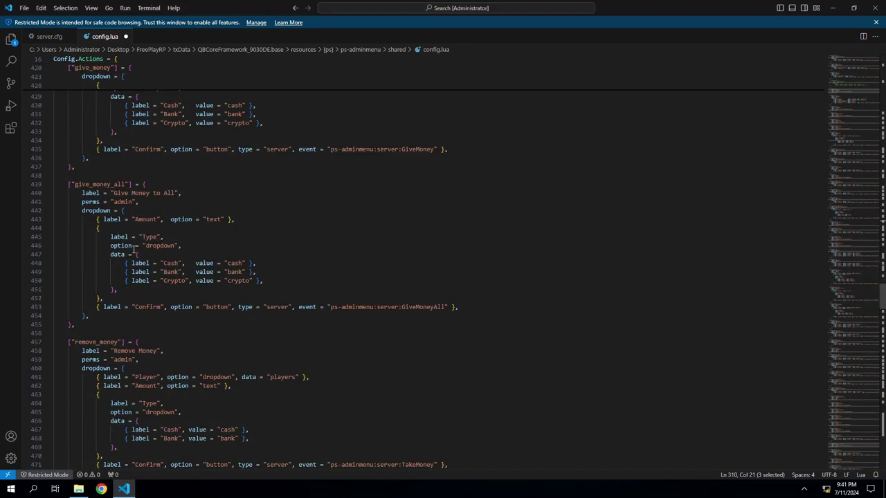
scroll(134, 251, down, 14)
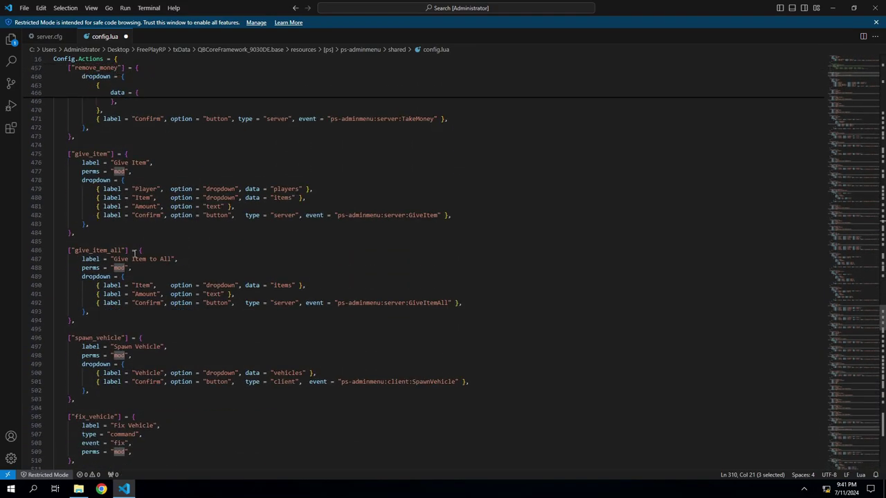
scroll(134, 254, down, 3)
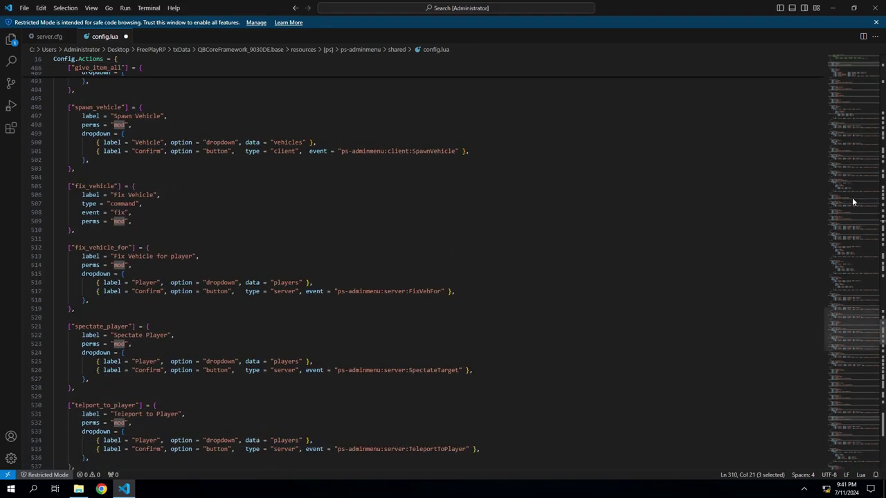
Step: Save the edited config.lua and minimize the code editor
click(26, 9)
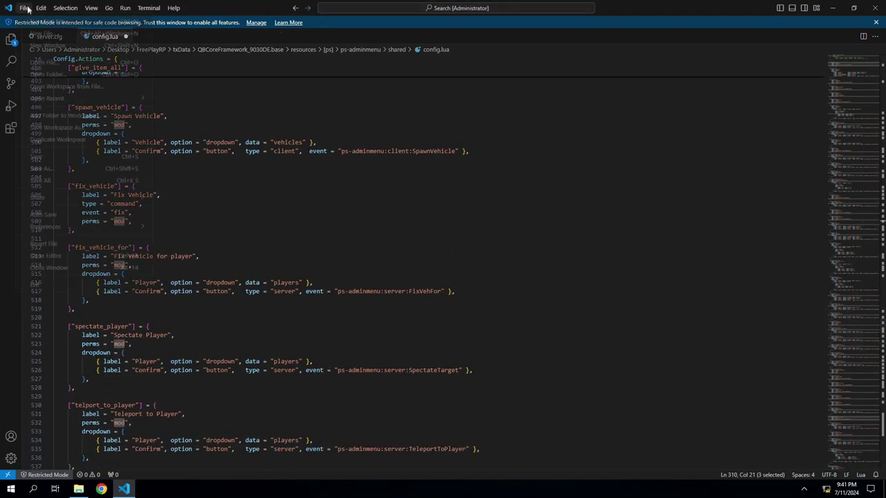
click(72, 156)
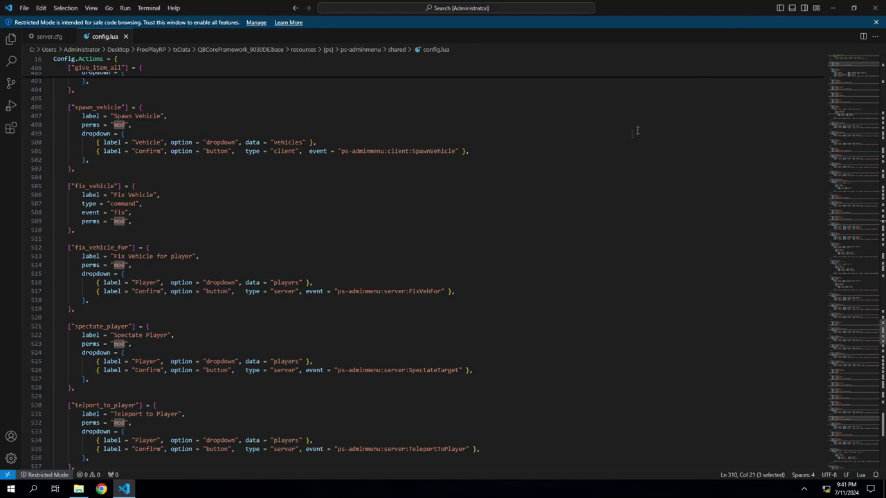
click(836, 9)
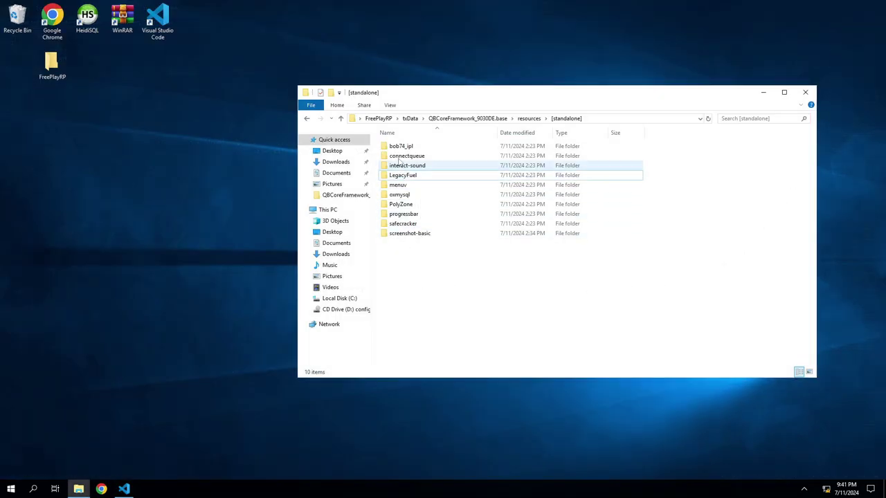
Step: Delete the qb-adminmenu folder from the [qb] folder inside the server's resources
click(528, 118)
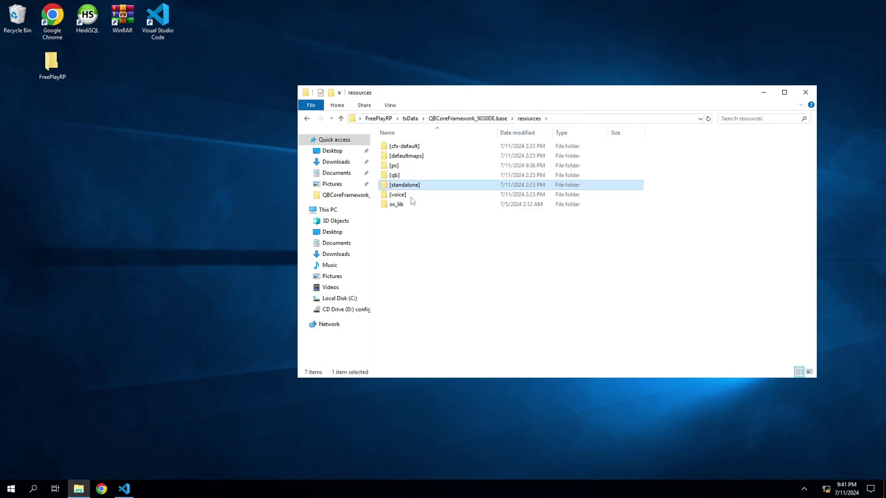
double_click(397, 176)
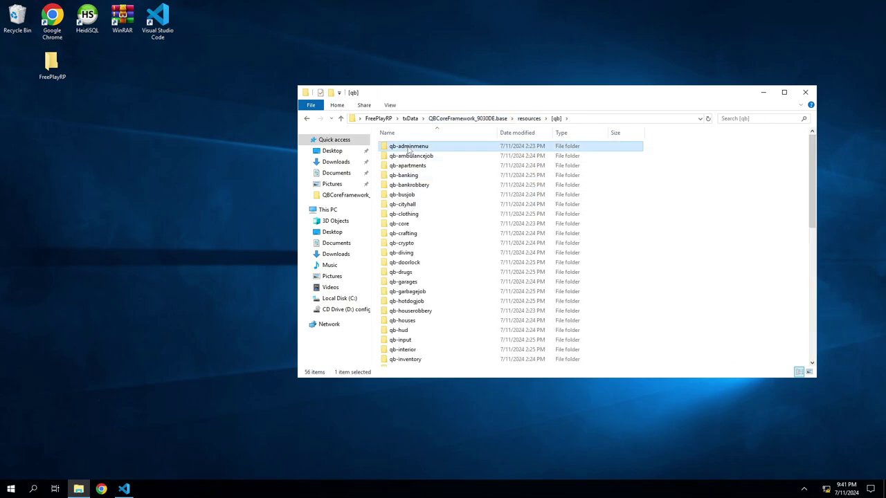
right_click(408, 150)
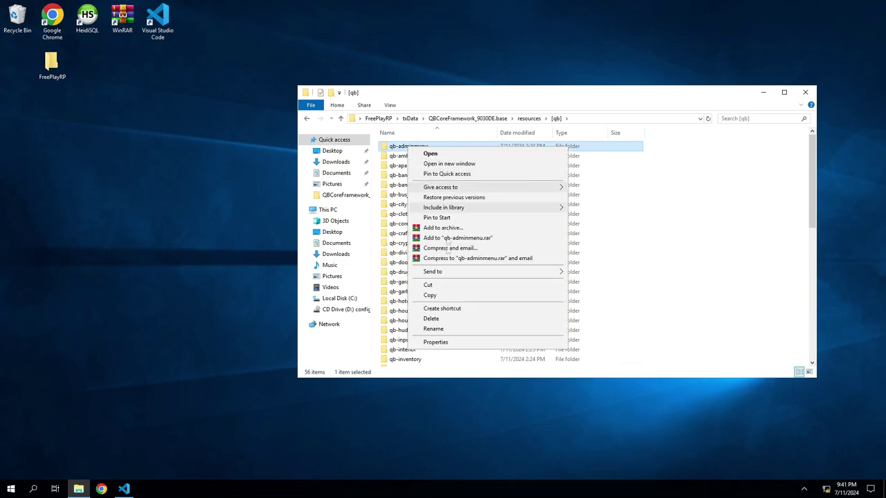
click(451, 320)
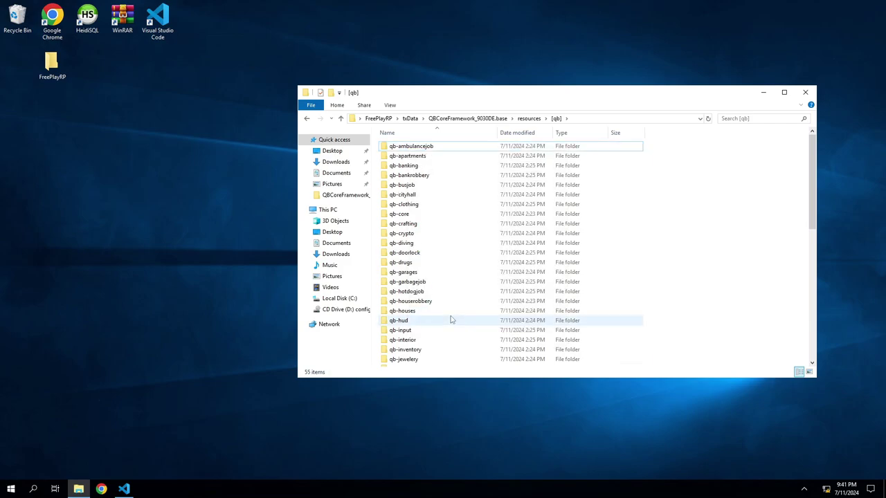
Step: Start the server by running start_8883_default.bat from the FreePlayRP folder
click(378, 118)
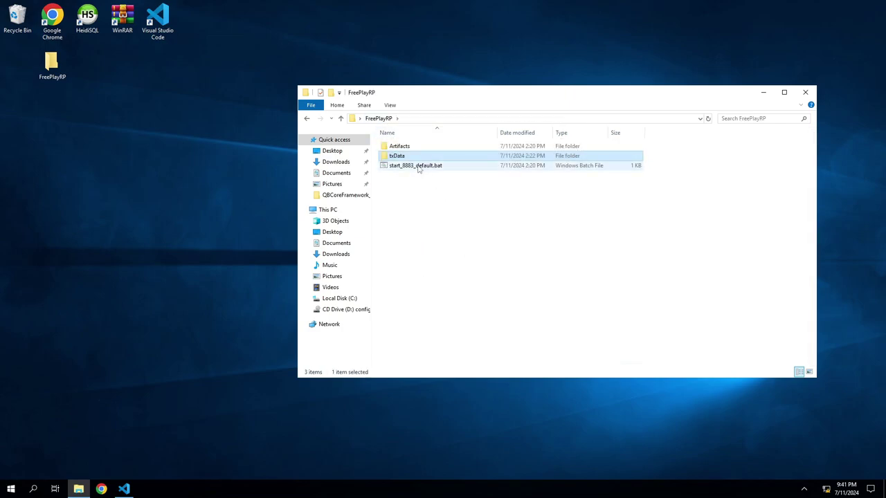
double_click(419, 166)
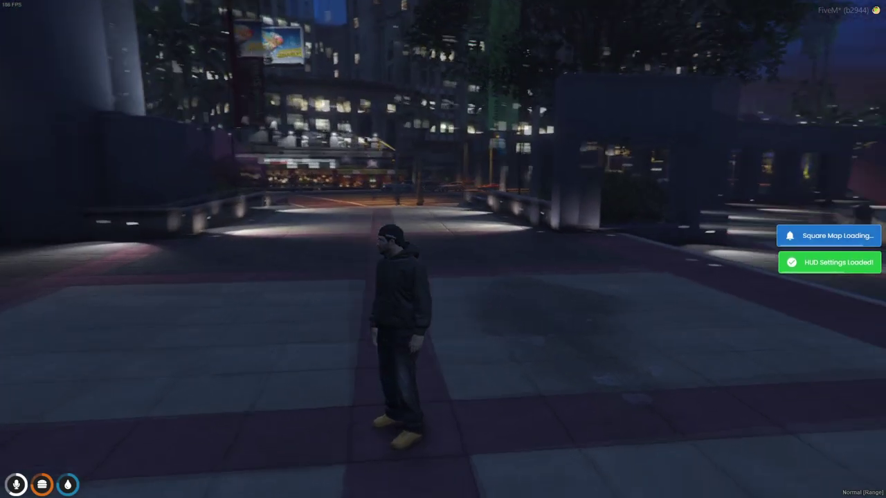
key(w)
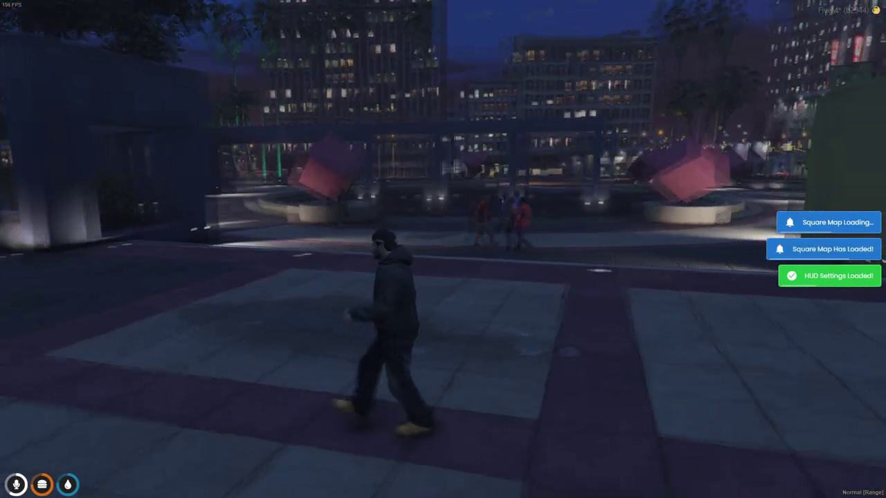
key(w)
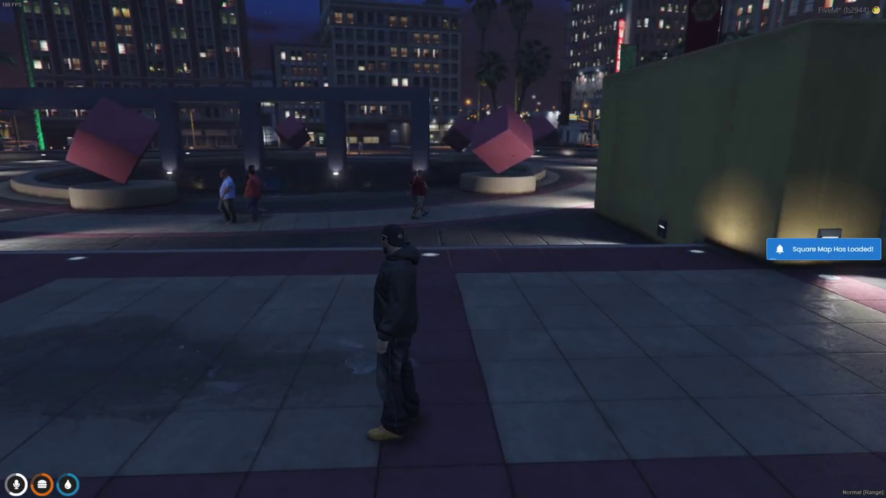
Step: Open the admin menu in FiveM to view its Actions list, and close it again
key(F1)
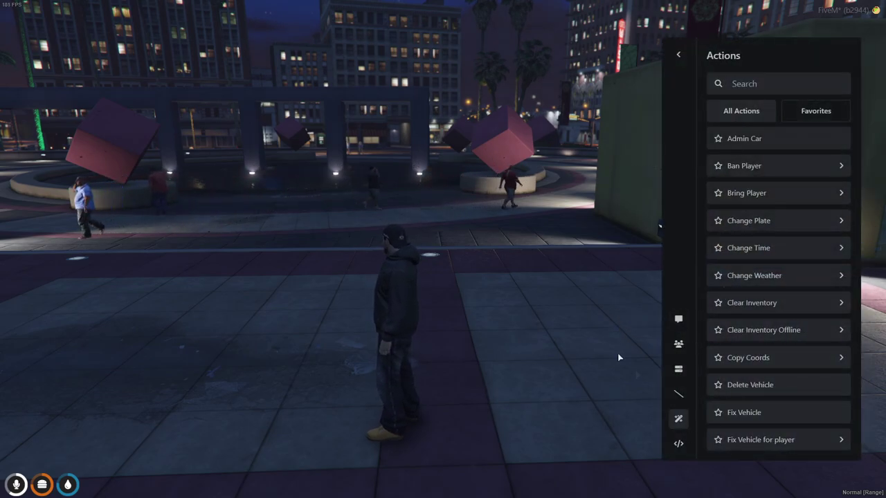
key(Escape)
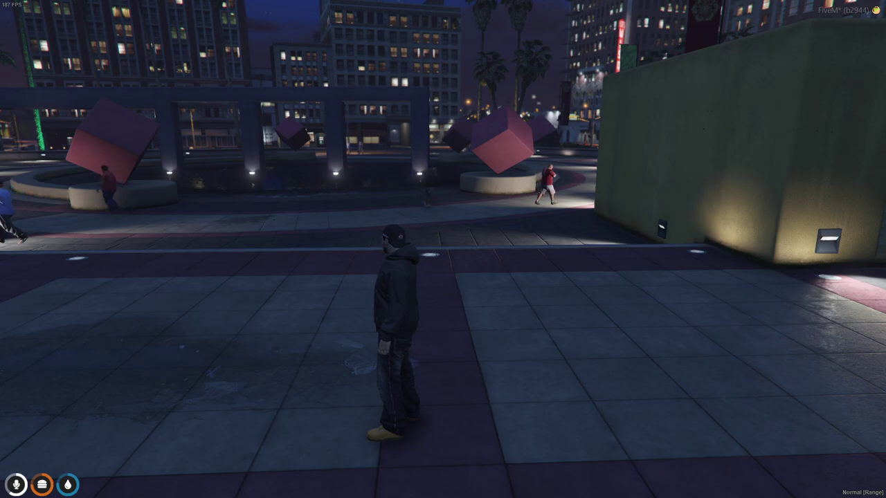
Step: Bring up the txAdmin menu with the chat command /tx and close it along with the pause map
text(t/tx)
key(Return)
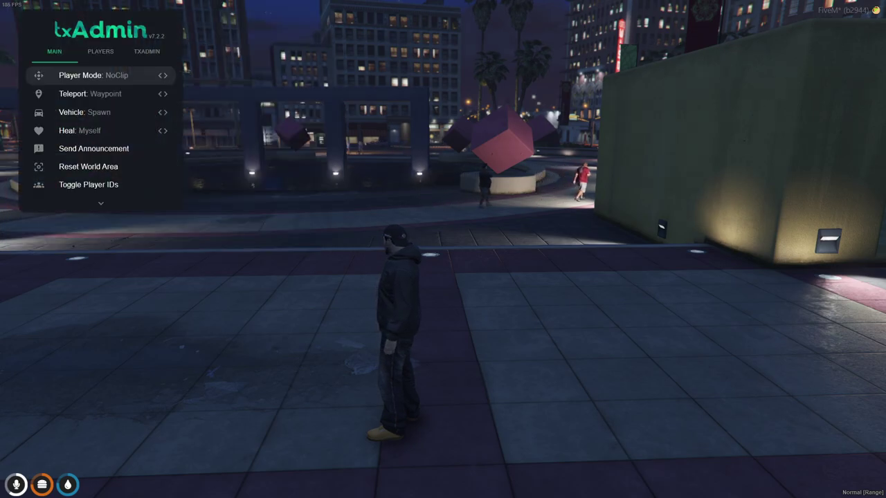
key(Escape)
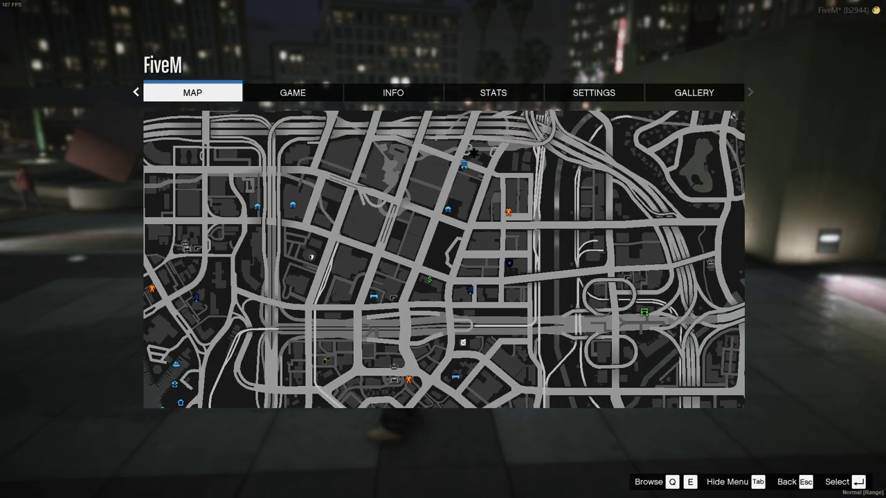
key(Escape)
Step: Open the admin menu with the chat command /admin and show its Staff Chat page
text(t)
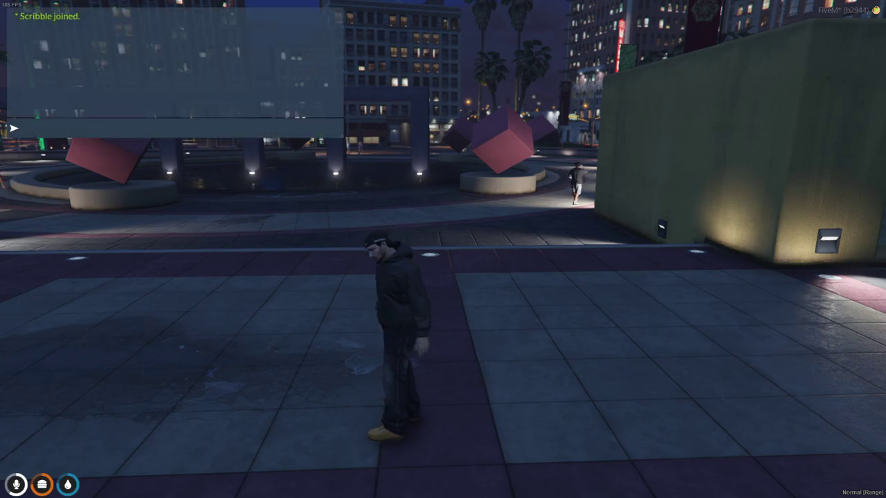
text(/admin)
key(Return)
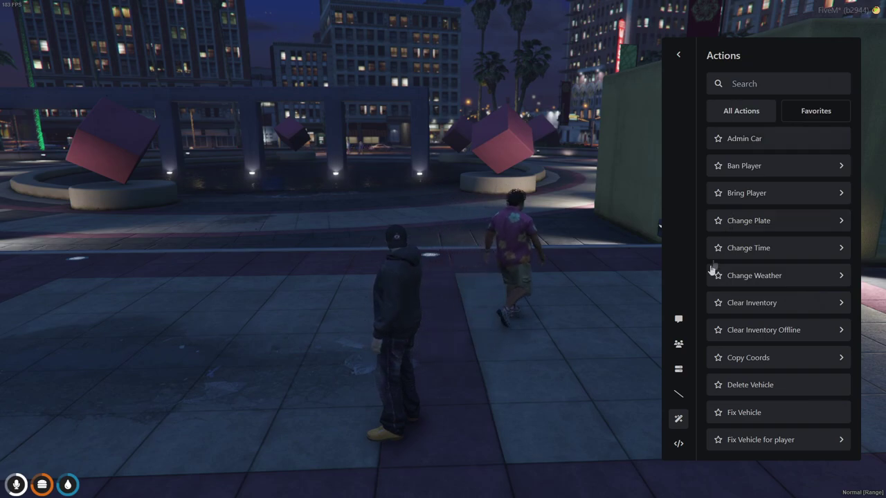
click(680, 325)
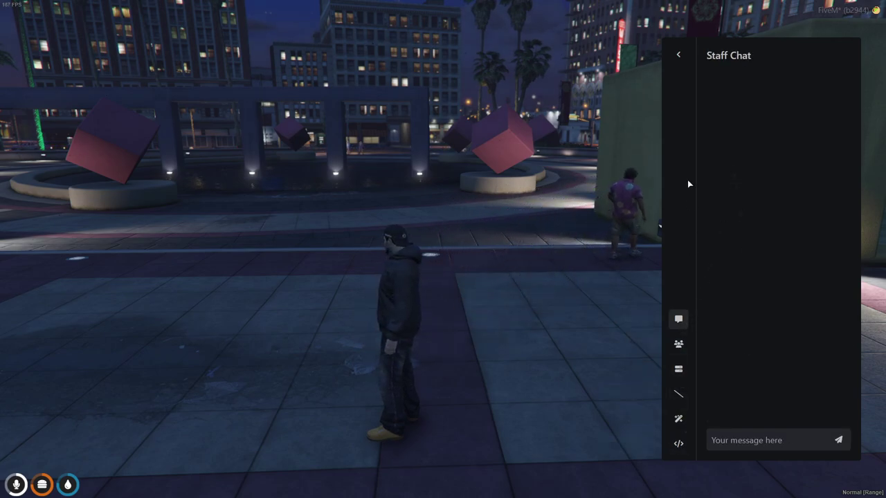
Step: Expand the admin menu and examine the license and character information of the player with ID 1 on the Players page
click(679, 56)
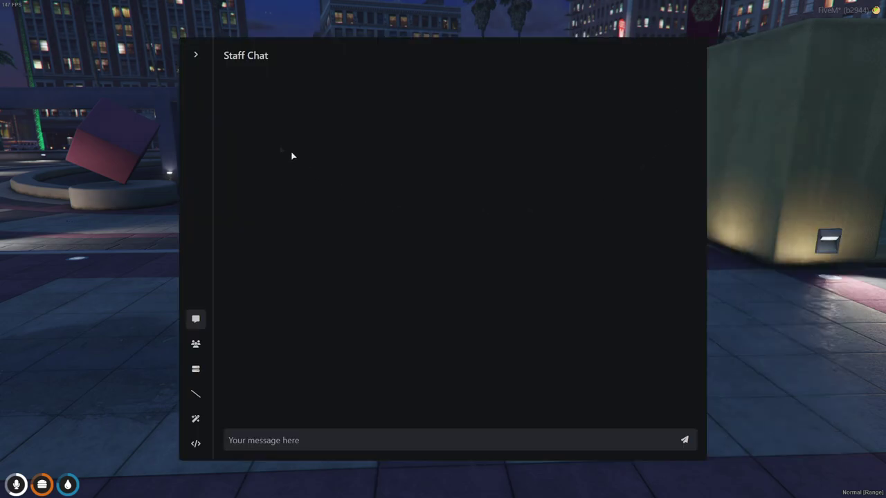
click(195, 346)
click(295, 113)
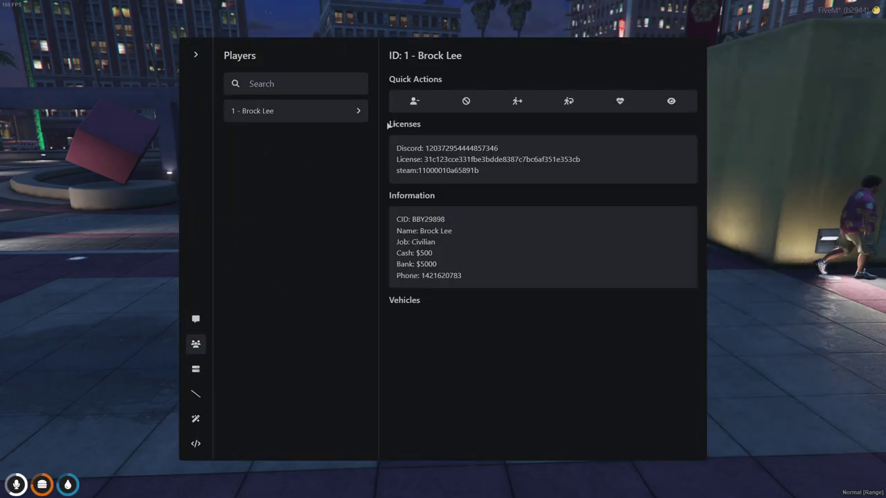
drag(410, 148, 439, 255)
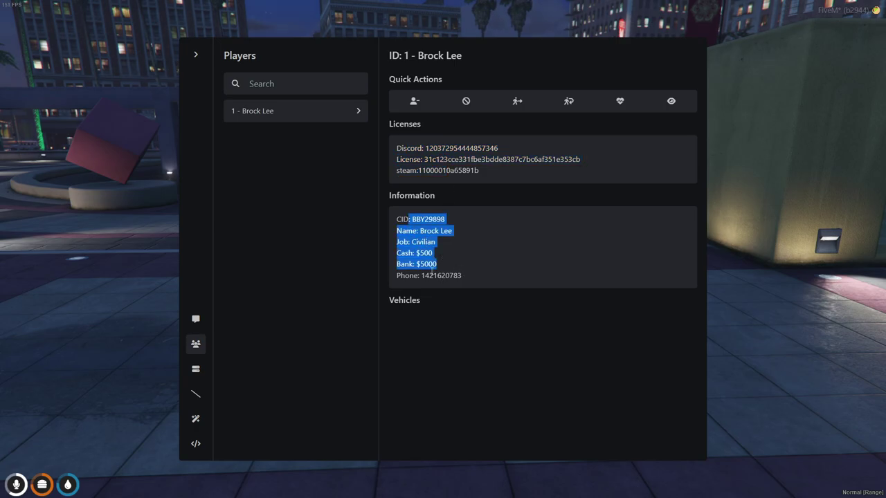
click(458, 355)
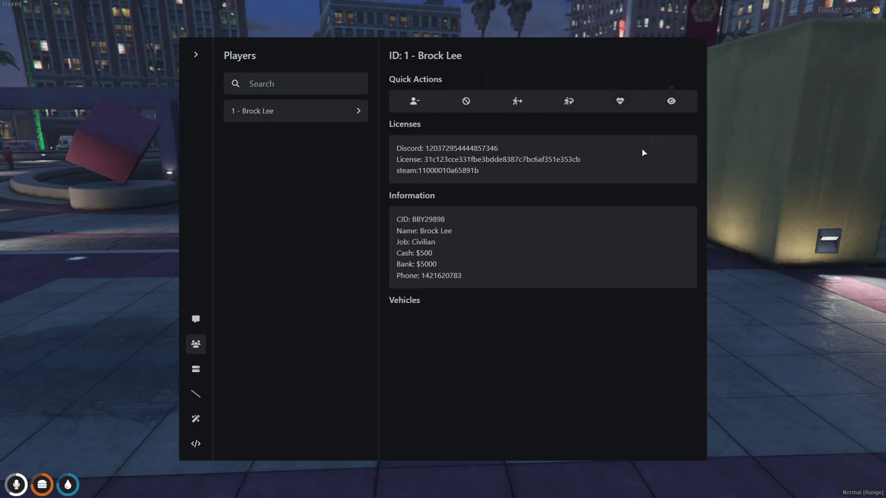
Step: Look through the server's resources on the Server page, from baseevents down to the money resources
click(196, 370)
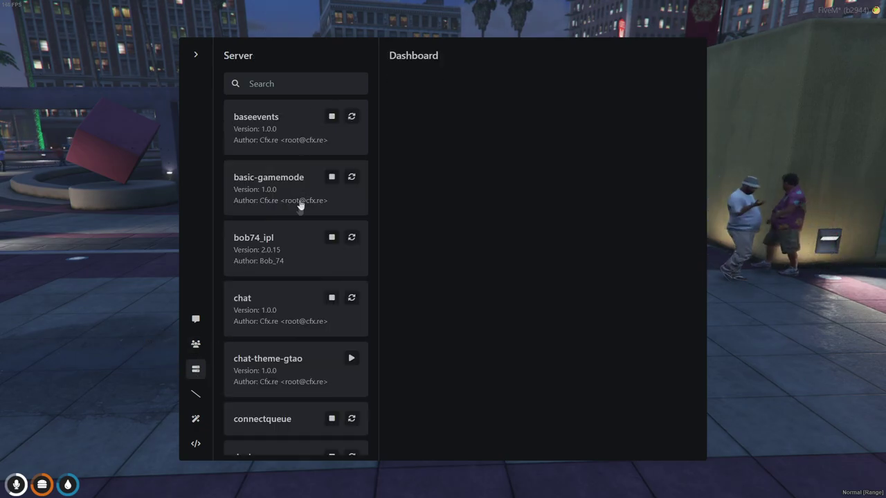
scroll(297, 228, down, 3)
scroll(295, 258, down, 2)
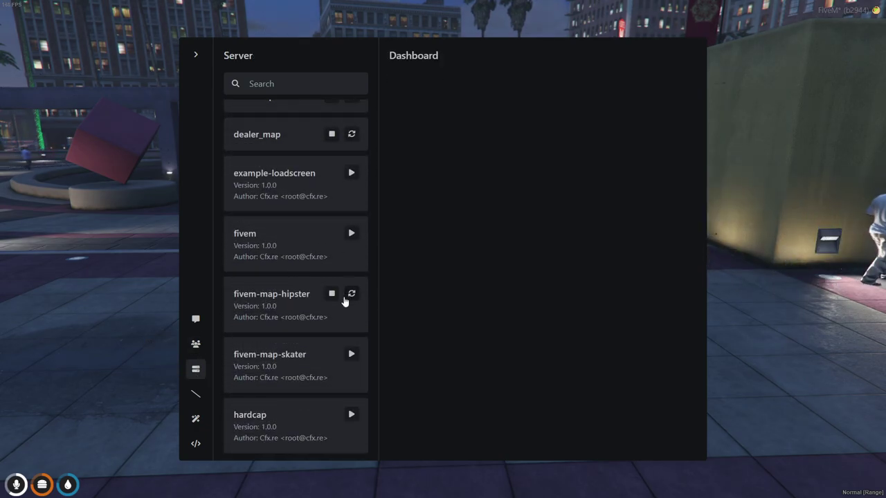
scroll(304, 295, down, 7)
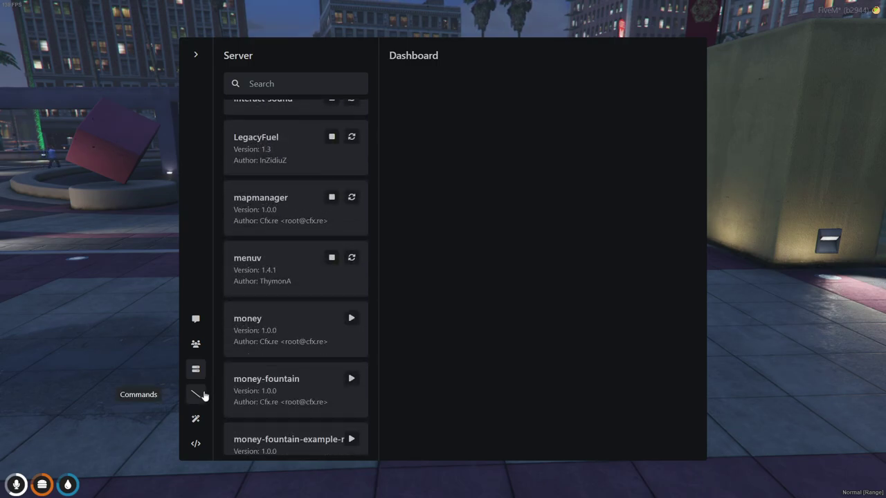
Step: Look through the available chat commands on the Commands page, down to the /delete and /dev entries
click(196, 395)
scroll(284, 207, down, 10)
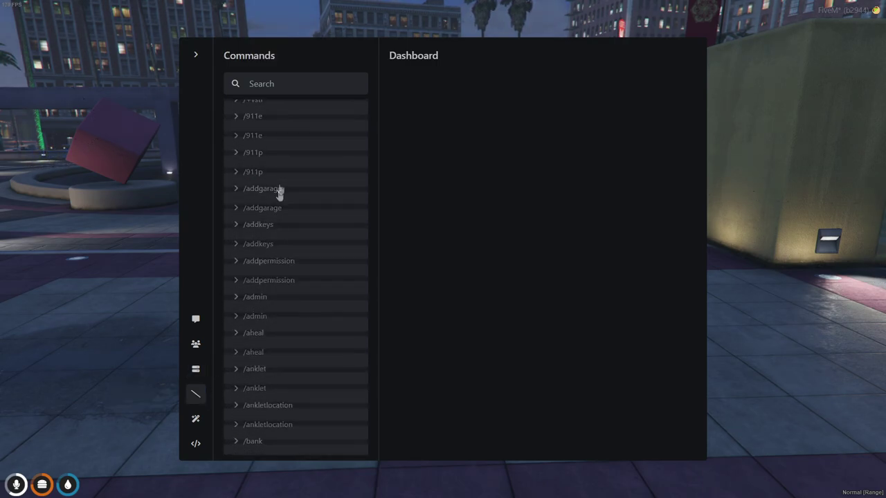
scroll(289, 298, down, 4)
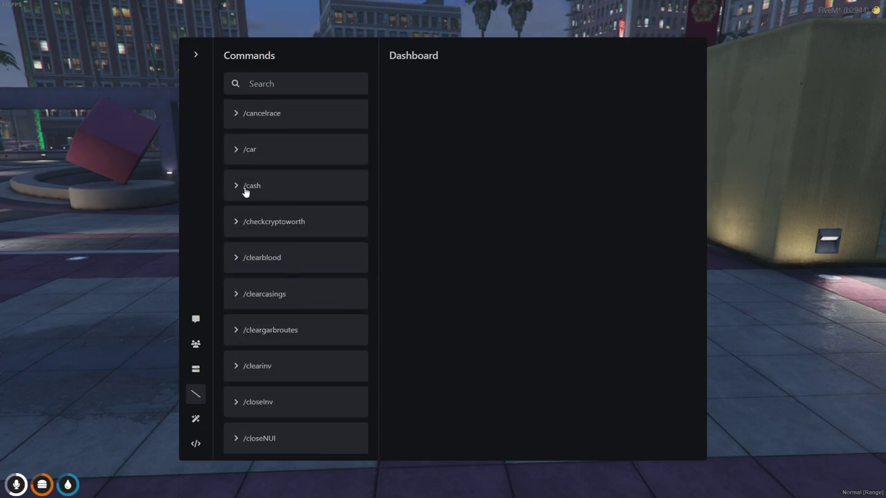
scroll(280, 228, down, 5)
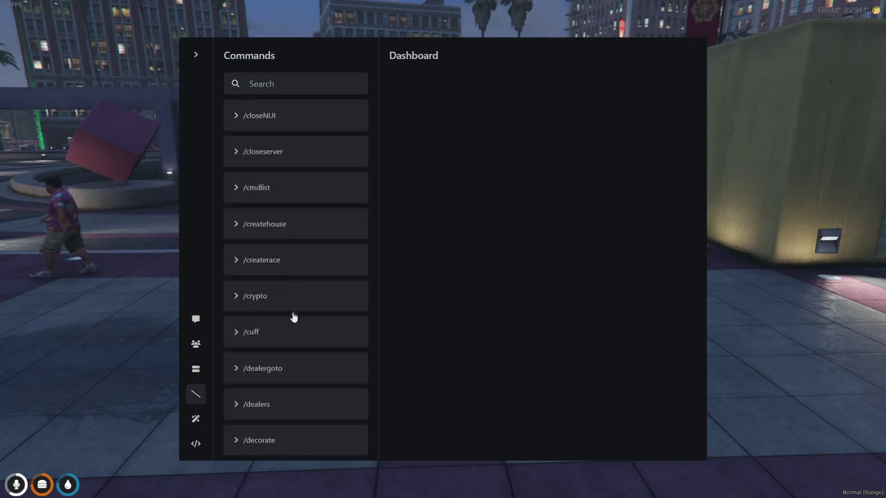
scroll(274, 339, down, 4)
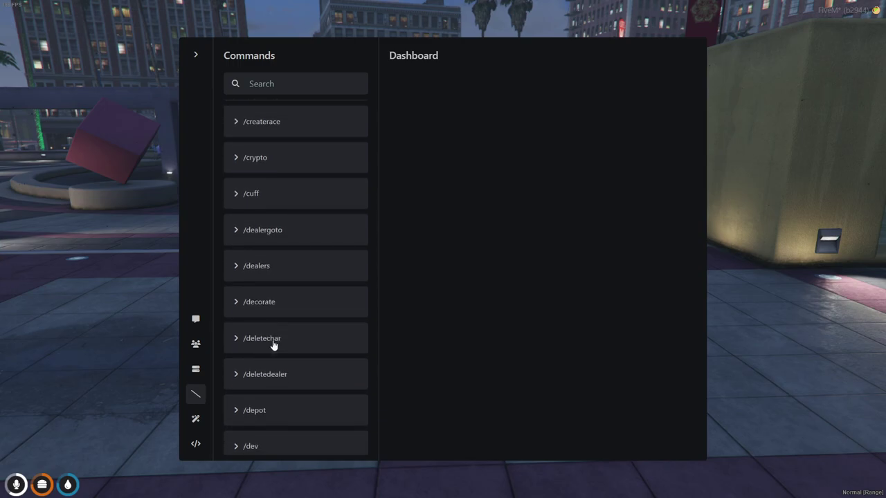
Step: Show the Actions page and compare the menu's expanded and compact layouts, leaving it compact
click(195, 420)
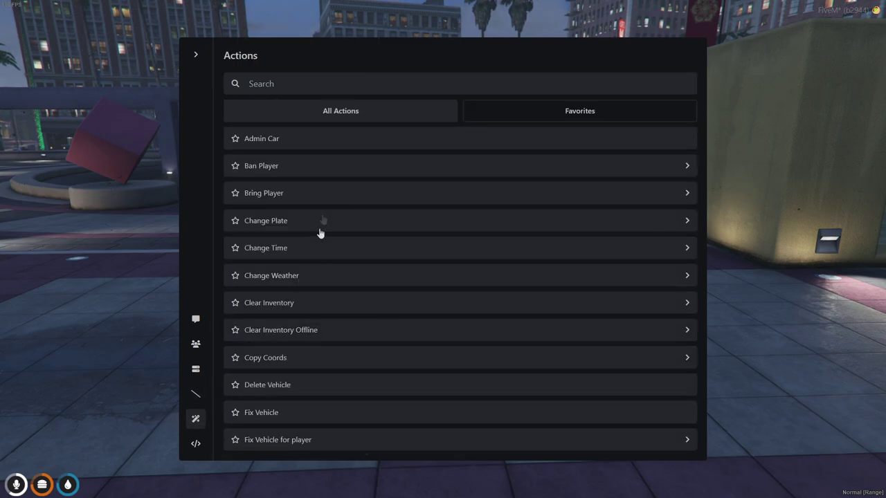
scroll(327, 187, down, 5)
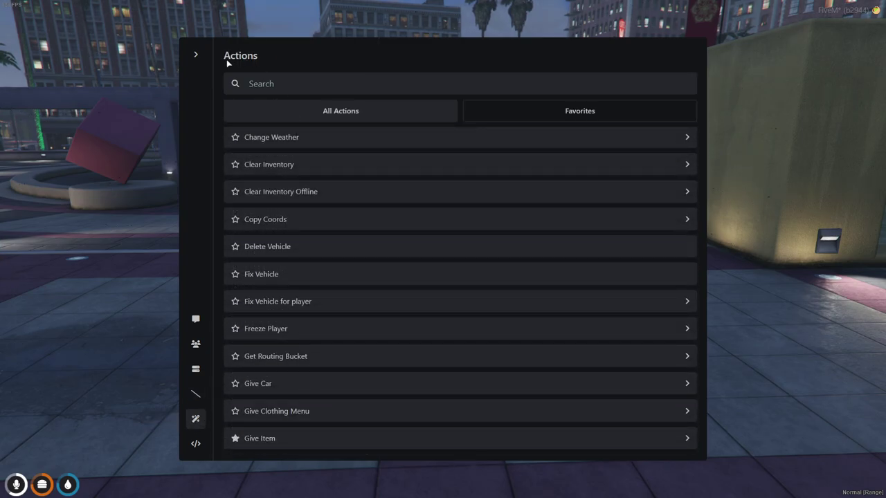
click(197, 56)
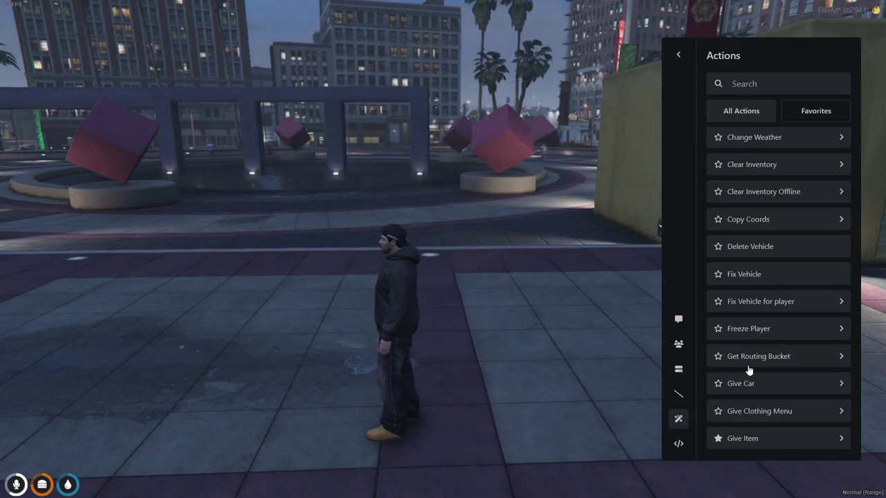
click(678, 55)
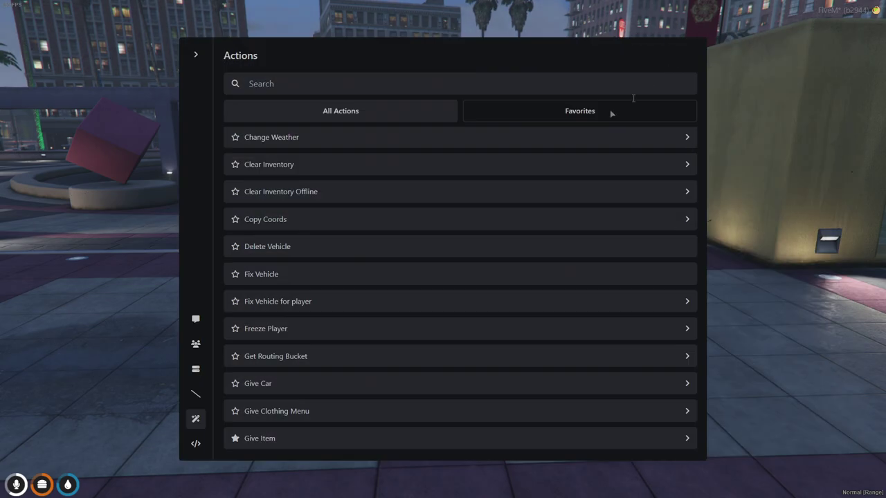
click(195, 57)
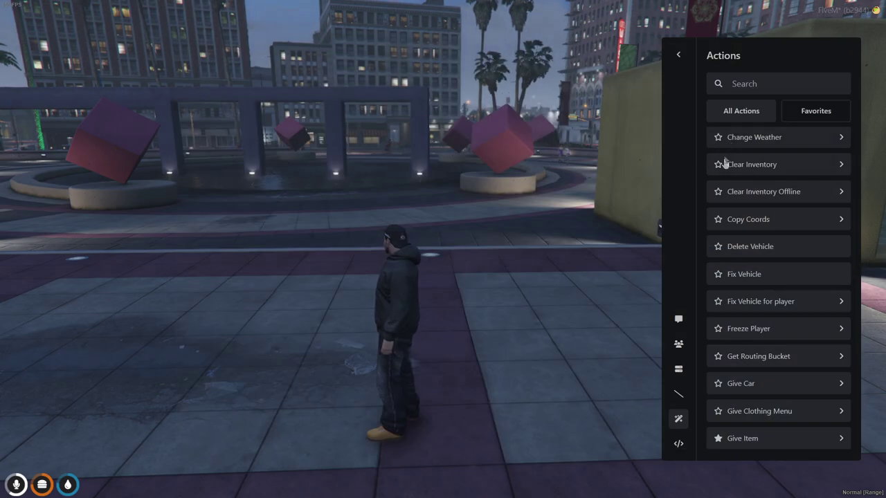
Step: Examine the full list of admin actions from Admin Car to Warn Player, including the starred ones
scroll(723, 163, up, 3)
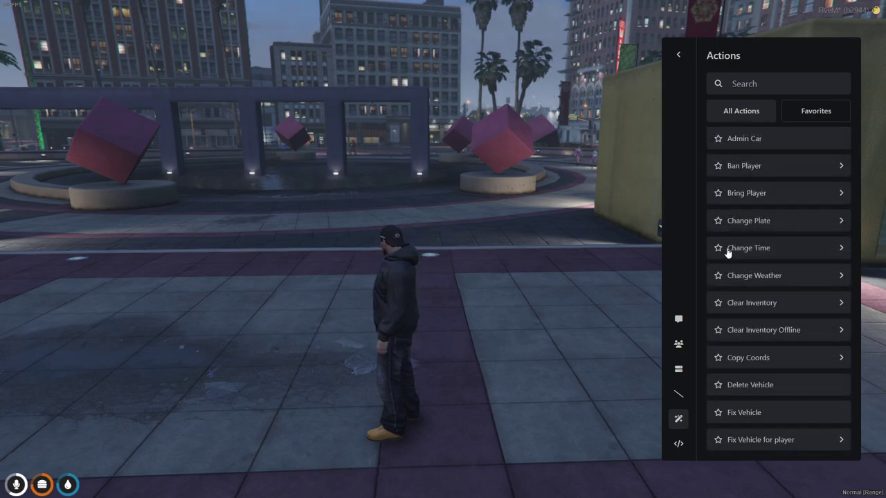
scroll(728, 252, down, 5)
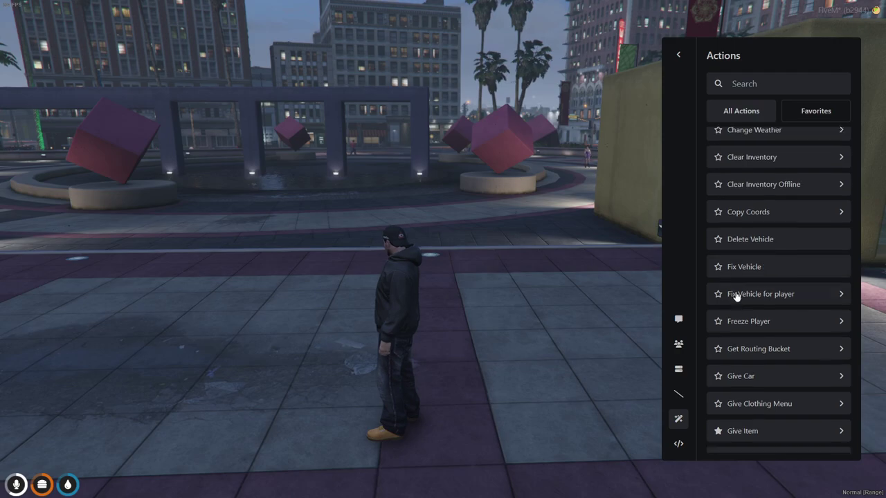
scroll(736, 296, down, 1)
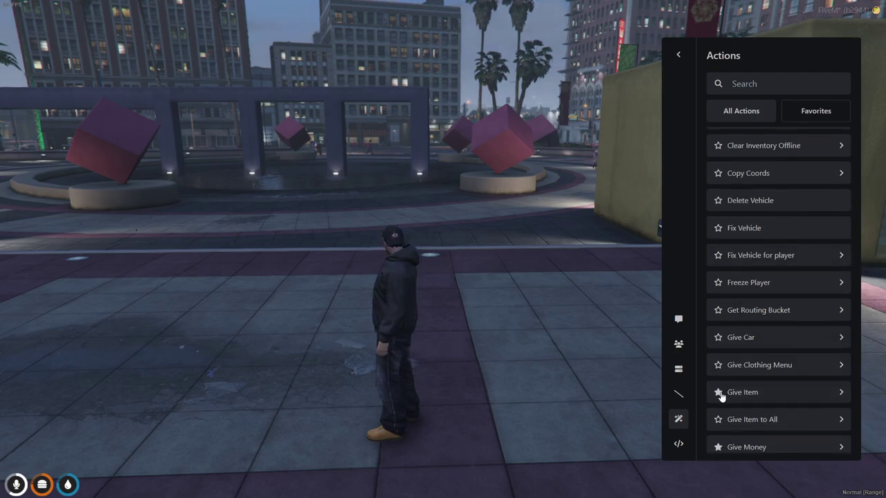
scroll(720, 396, down, 3)
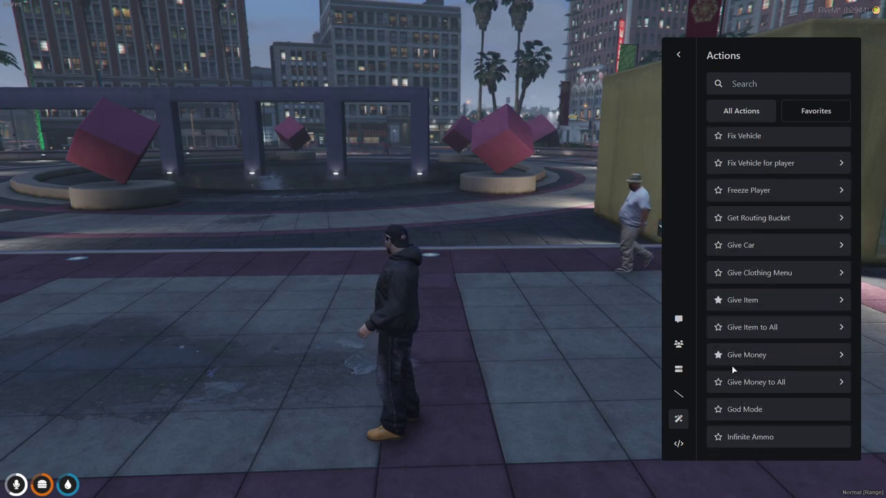
scroll(732, 369, down, 8)
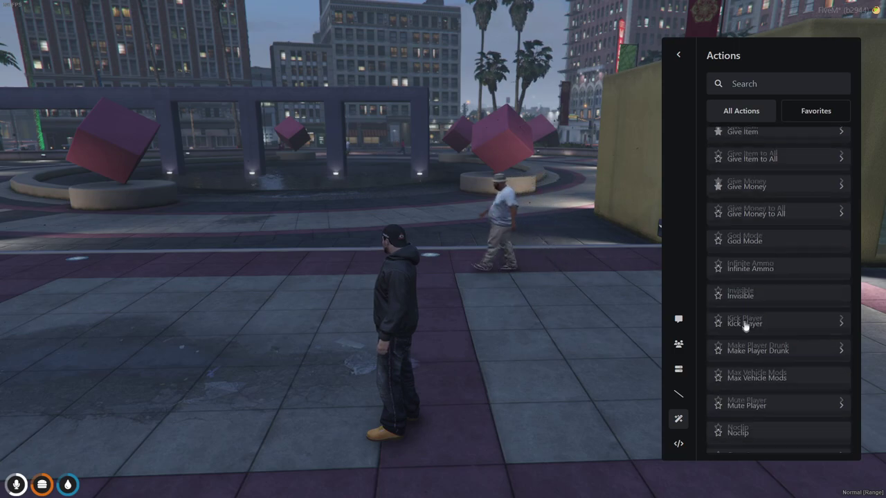
scroll(744, 334, down, 5)
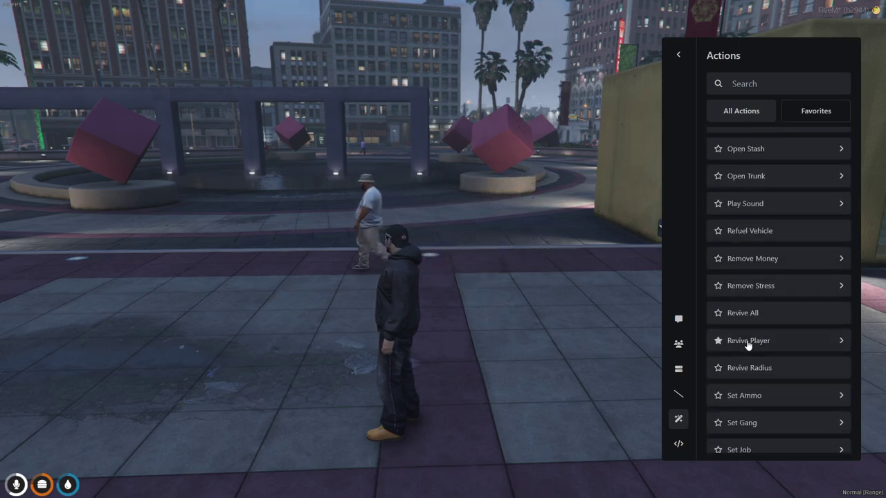
scroll(747, 346, down, 6)
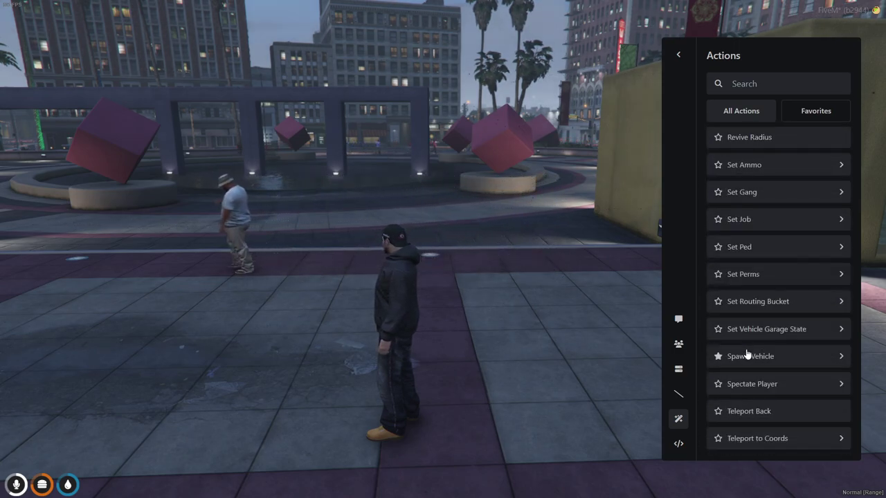
scroll(758, 370, down, 9)
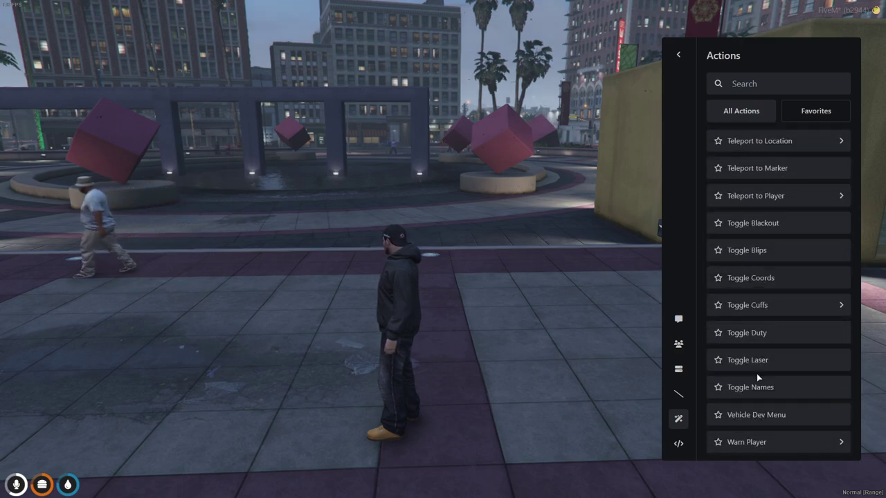
Step: Open the Give Item action from the Favorites and select the player with ID 1 as the recipient
click(809, 114)
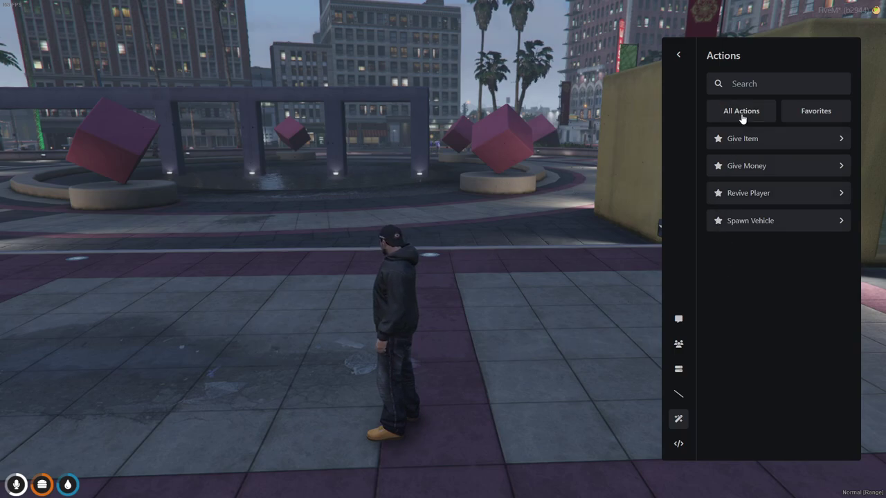
click(756, 147)
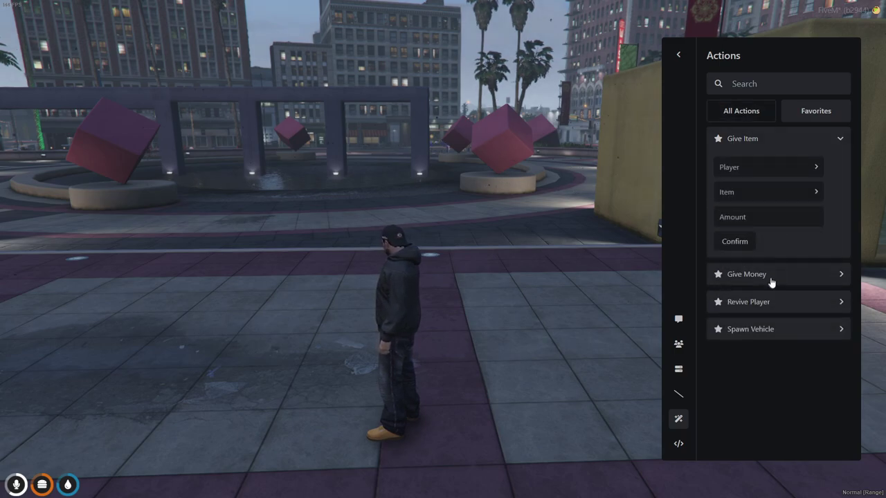
click(760, 166)
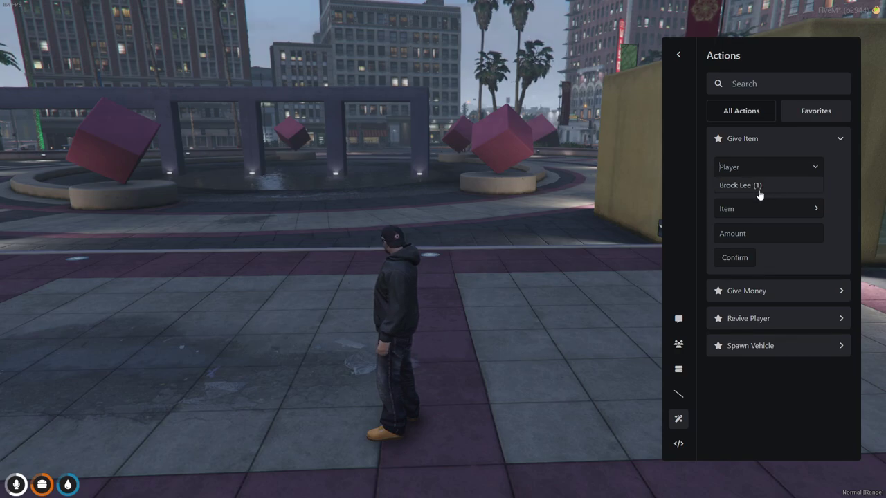
click(755, 186)
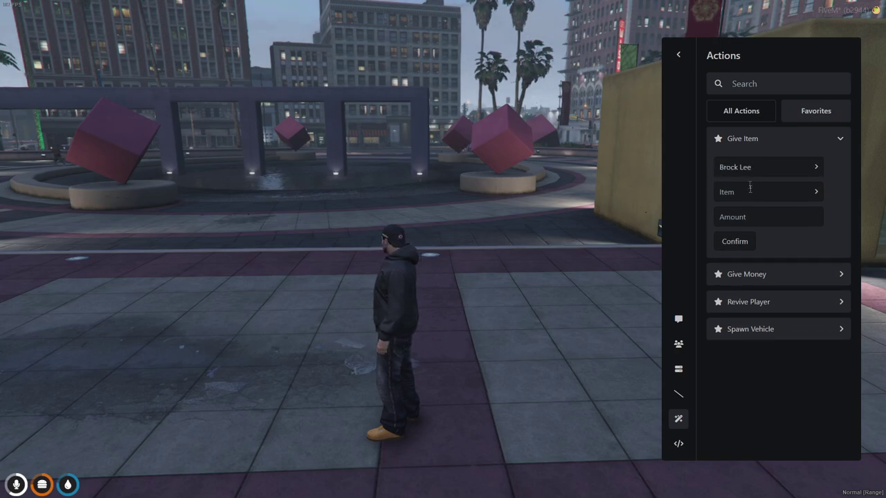
Step: Give the selected player 4 of the item Bottle of Water and check for them in the character's inventory
click(747, 193)
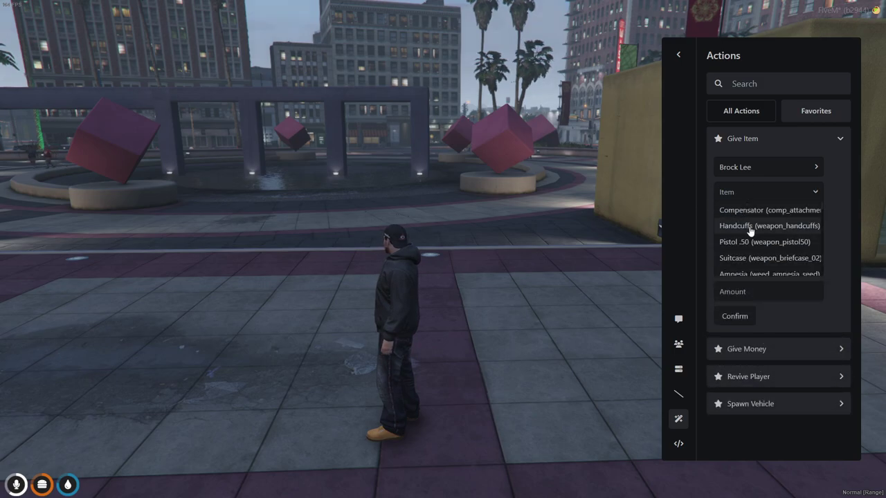
scroll(750, 231, down, 5)
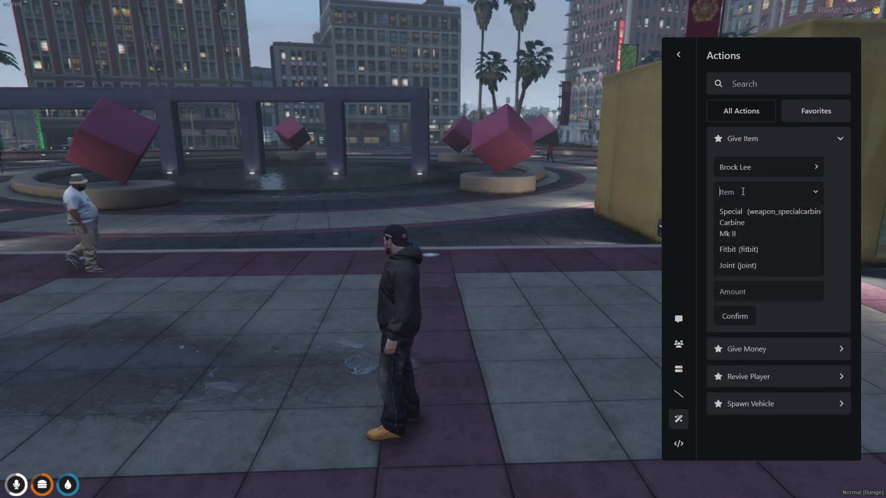
text(water)
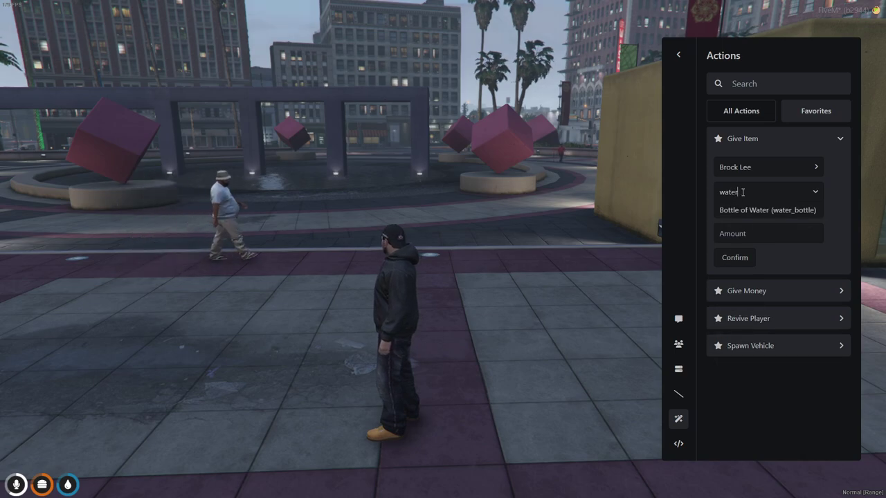
click(742, 215)
click(742, 216)
text(4)
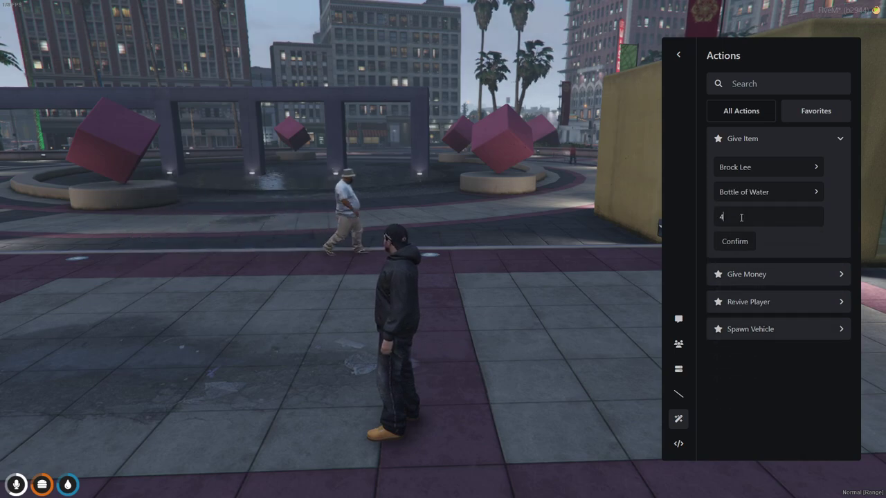
click(735, 241)
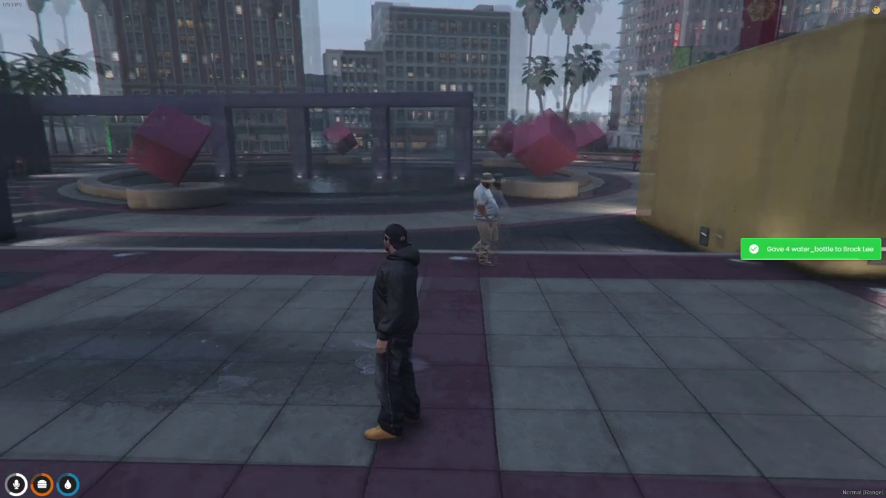
key(Tab)
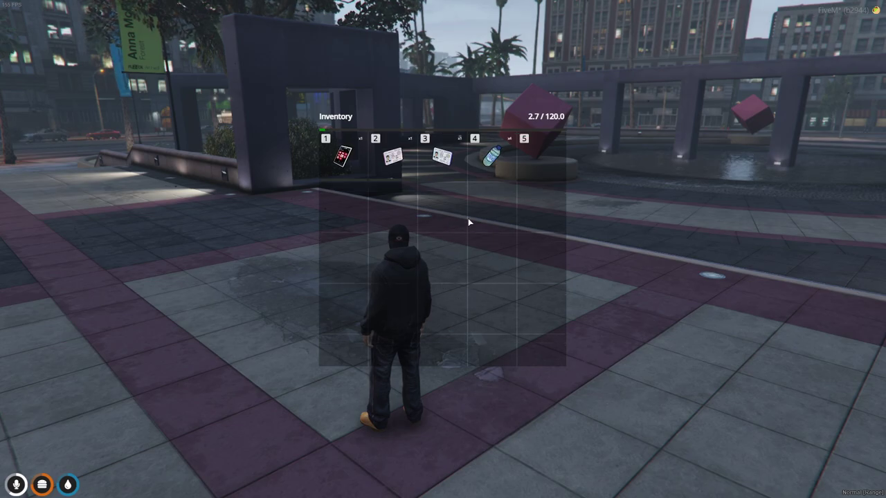
mouse_move(489, 156)
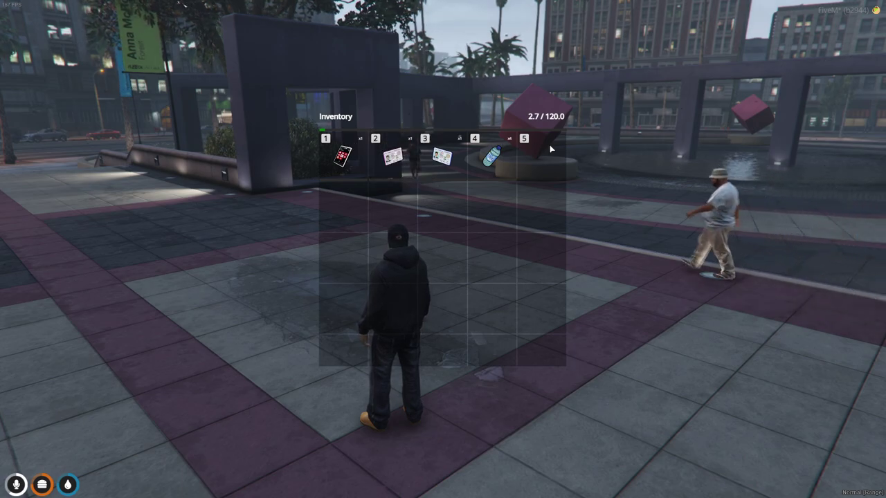
Step: Check the item details in the character's inventory, close it and use the Bottle of Water in slot 4
mouse_move(460, 159)
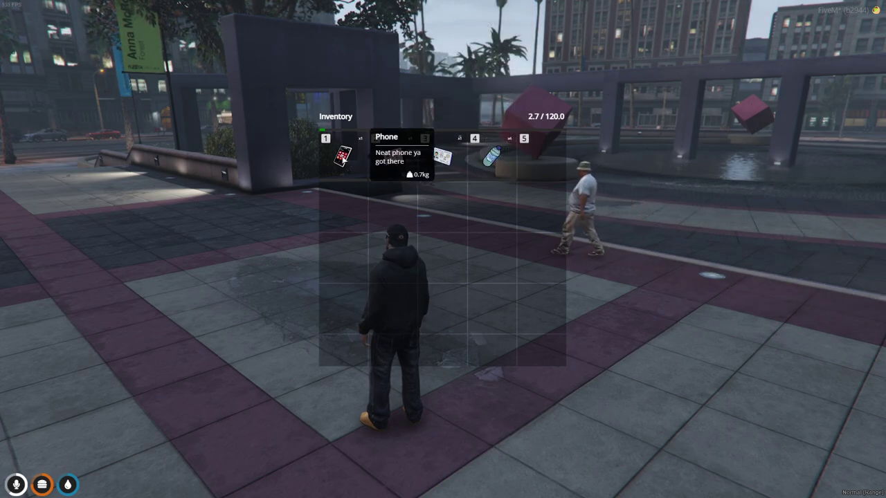
mouse_move(418, 153)
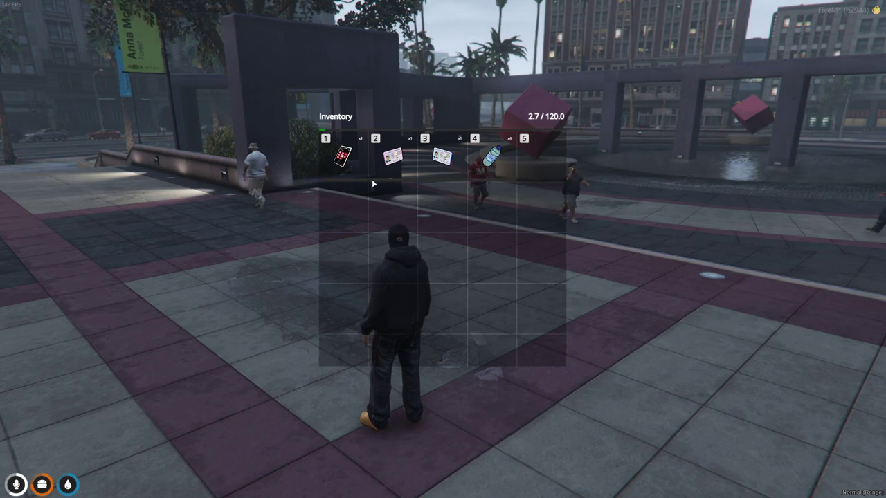
key(Escape)
key(4)
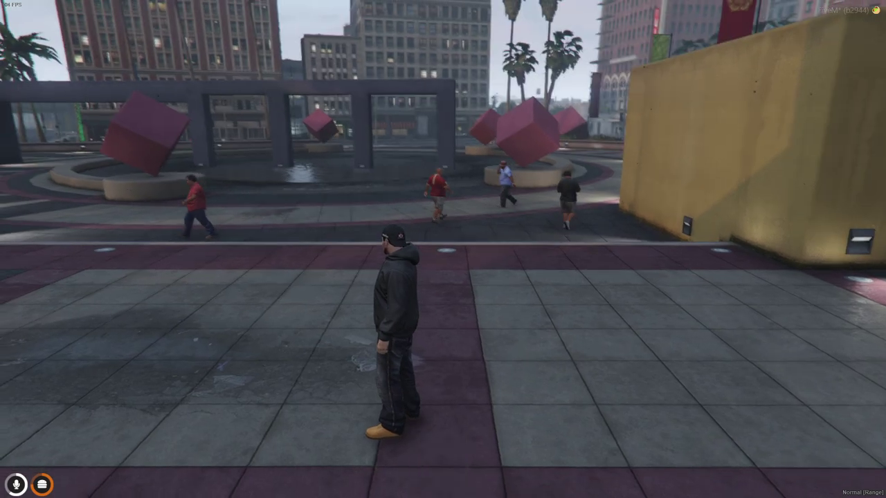
key(w)
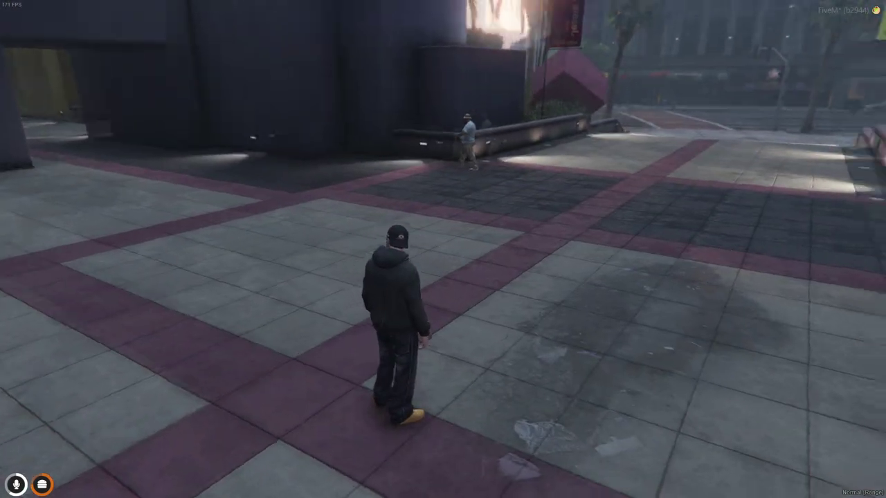
key(w)
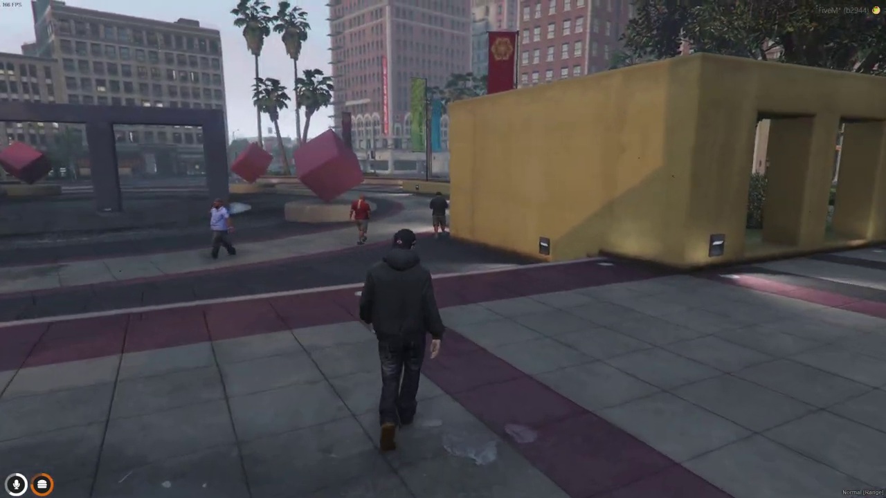
key(w)
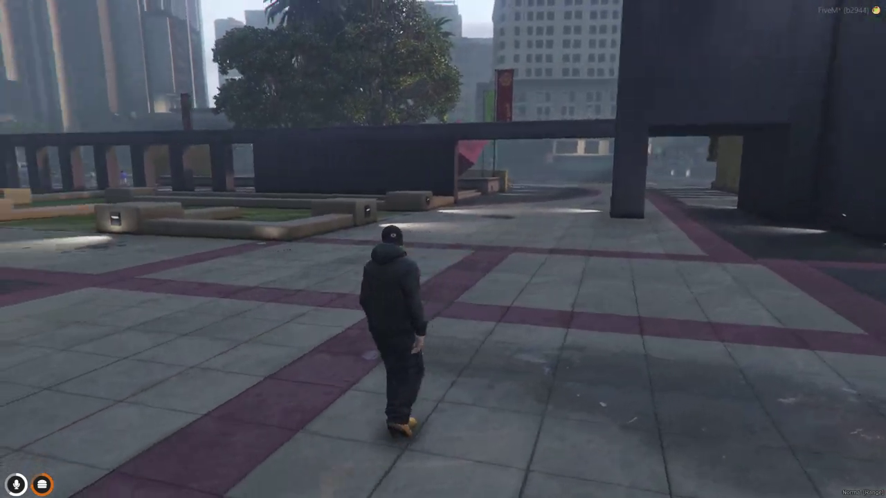
key(w)
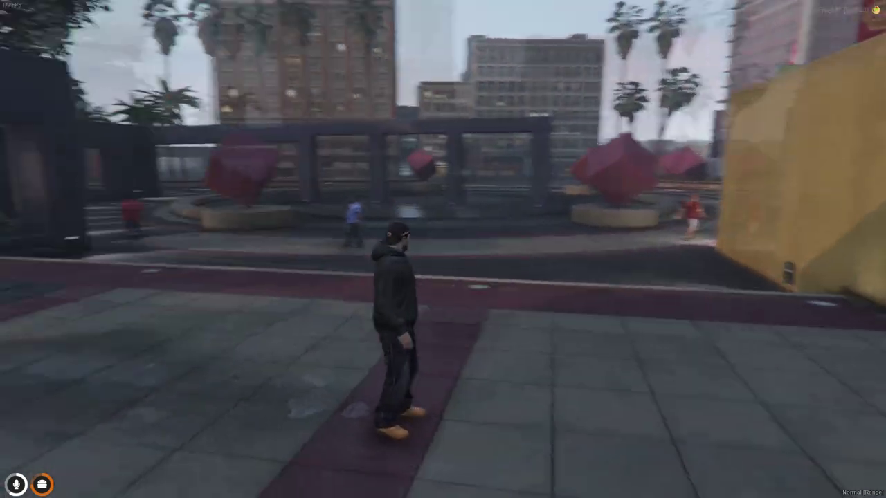